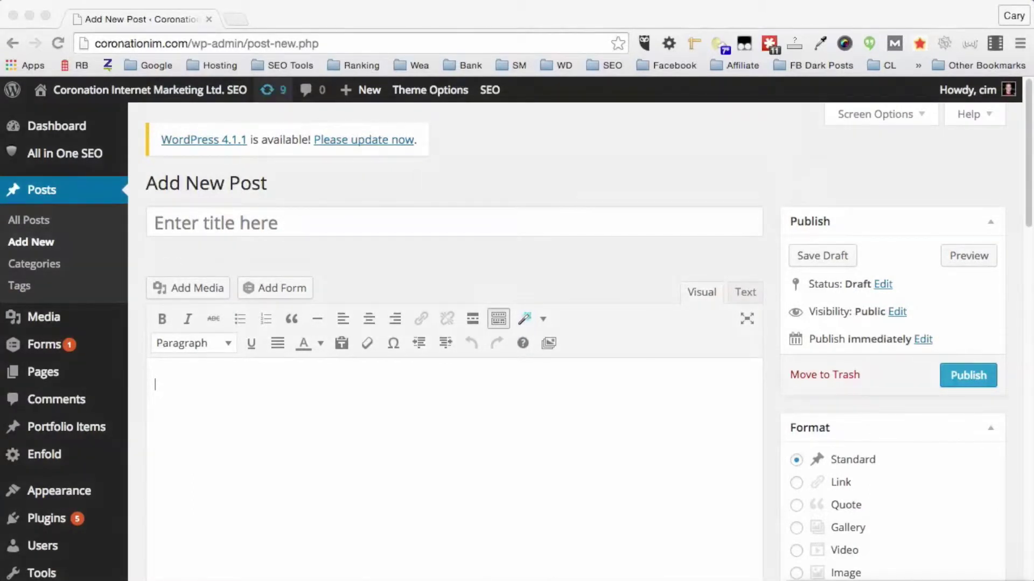
- Fill the empty post body with the prepared article on search engine optimization
{"action": "left_click", "coordinate": [405, 451]}
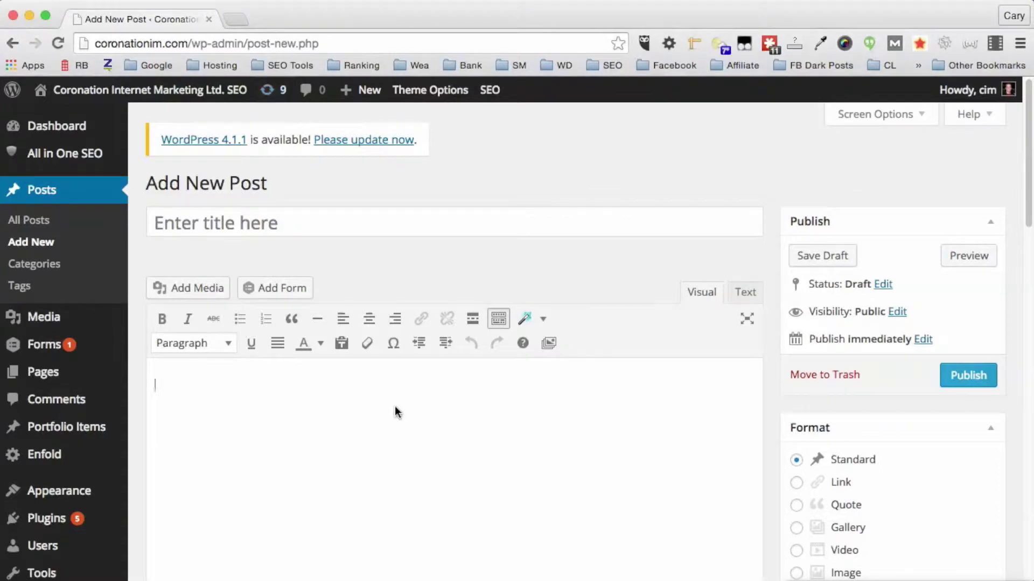
{"action": "type", "text": "Perfecting your page in terms of Search Engine Optimization will prove to be one of the wisest investments of time and money you can make if you judge by the number of hits you gain. If interested parties can't find your page via search engines then quite likely they will never go there! Search Engine Optimization only works when it plays by the rules! The rules, however, change over time. Either the web site owner and developer have to be constantly upgrading their knowledge on Search Engine Optimization and the way search engines work or, alternatively, they should hire a professional. Include an XML sitemap on your website to help search engines find every part of your website. Google offers a free sitemap creation tool, which will create a sitemap in a way that Google has an easy time reading. Don't forget to update your sitemap often as it will change as you add and remove pages. When you're thinking of getting inbound links, don't forget about locations outside of a website. Twitter, Facebook, and even email are great places to convince people to link to you. Twitter and Facebook are very important as people tend to trust what their friends post even more than an expert website. When crafting your website's keyword phrases, try to focus on those made up of two or three words. Research has shown that the majority of keyword searches are comprised of two or three word phrases, so the more of those keyword snippets you can include, the more search engine traffic to your site you are likely to see. Now that you have a good idea of what you should do when it comes to search engine optimization, you want to implement all that you have learned, to the best of your ability. The information you learned should serve as a great place to start, but keep in mind that there is a whole lot of information to learn, so you should always be on the lookout for new things you can learn."}
{"action": "scroll", "coordinate": [388, 326], "scroll_direction": "up", "scroll_amount": 15}
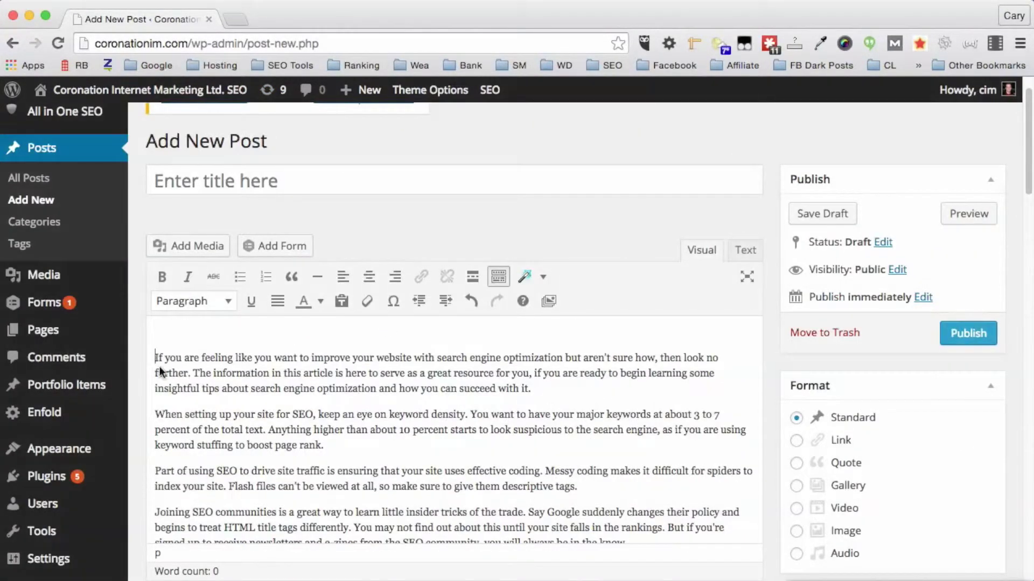
- Title the post "The Best SEO Company in Los Angeles"
{"action": "mouse_move", "coordinate": [32, 274]}
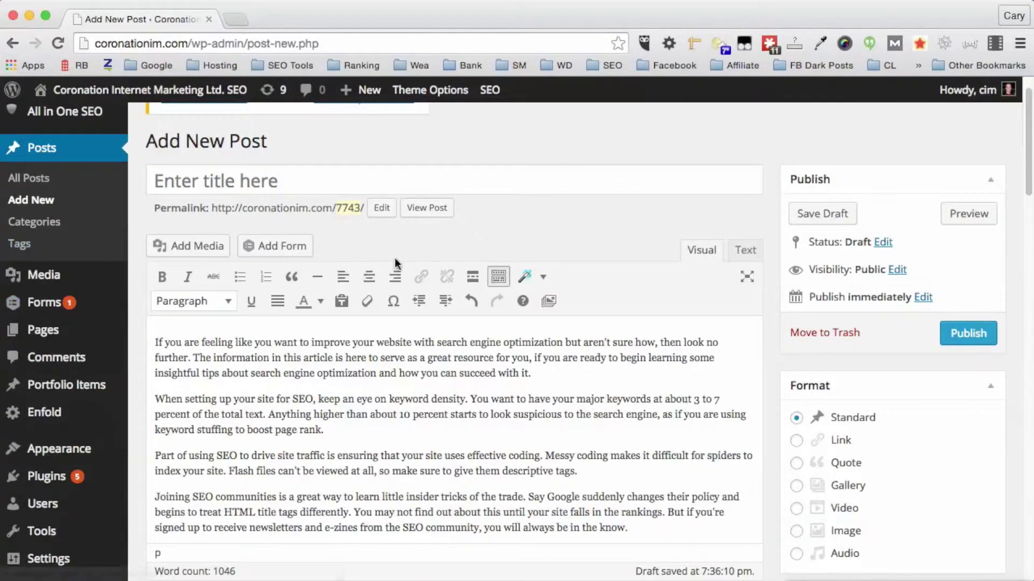
{"action": "left_click", "coordinate": [232, 181]}
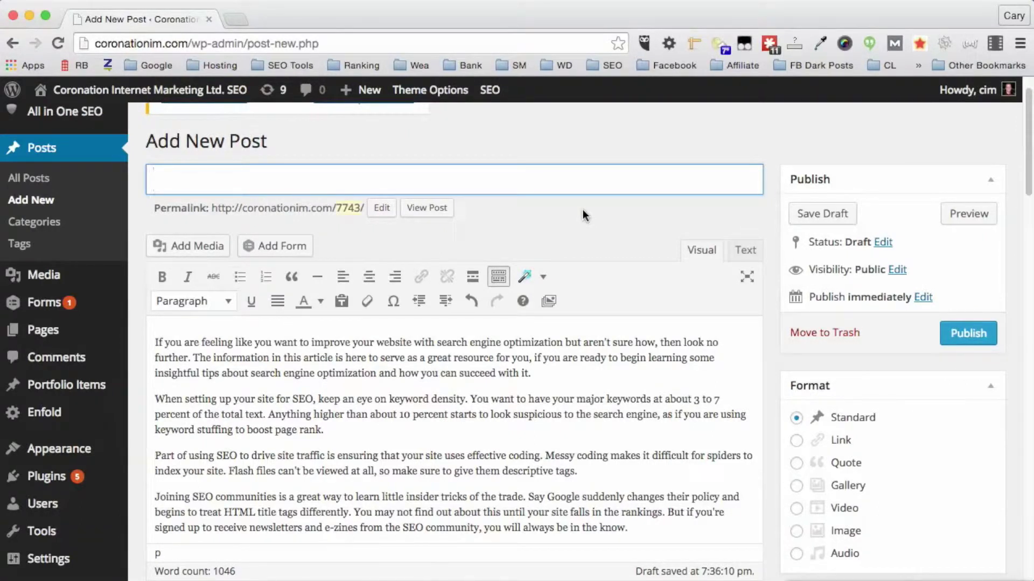
{"action": "type", "text": "The Best "}
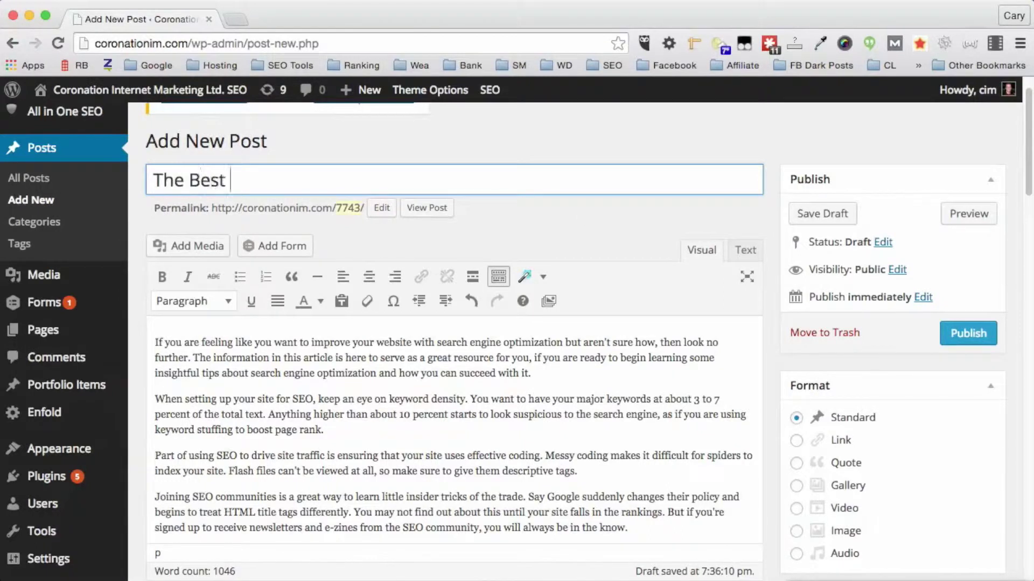
{"action": "type", "text": "SEO Company in Los Angela"}
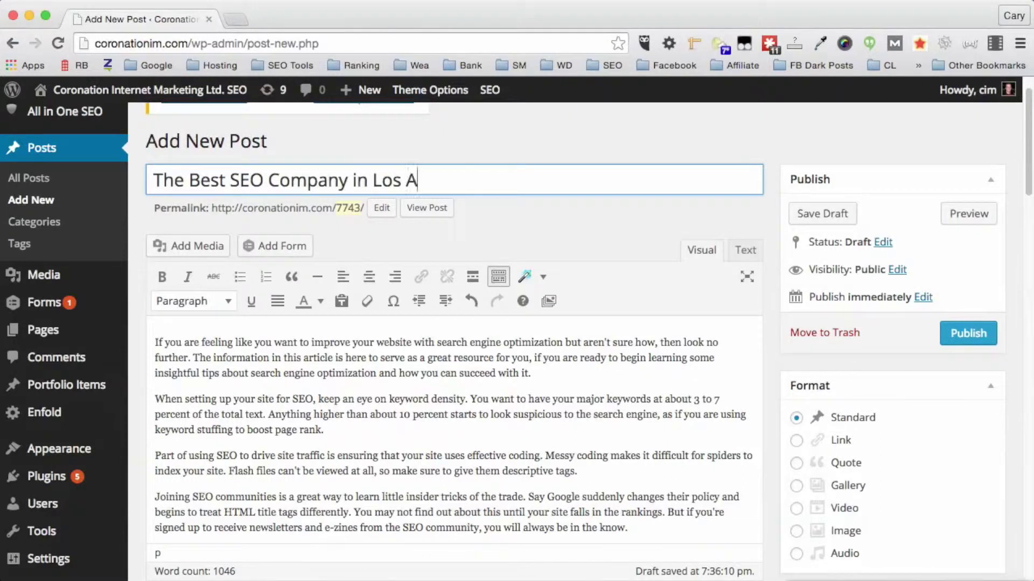
{"action": "key", "text": "BackSpace"}
{"action": "type", "text": "es"}
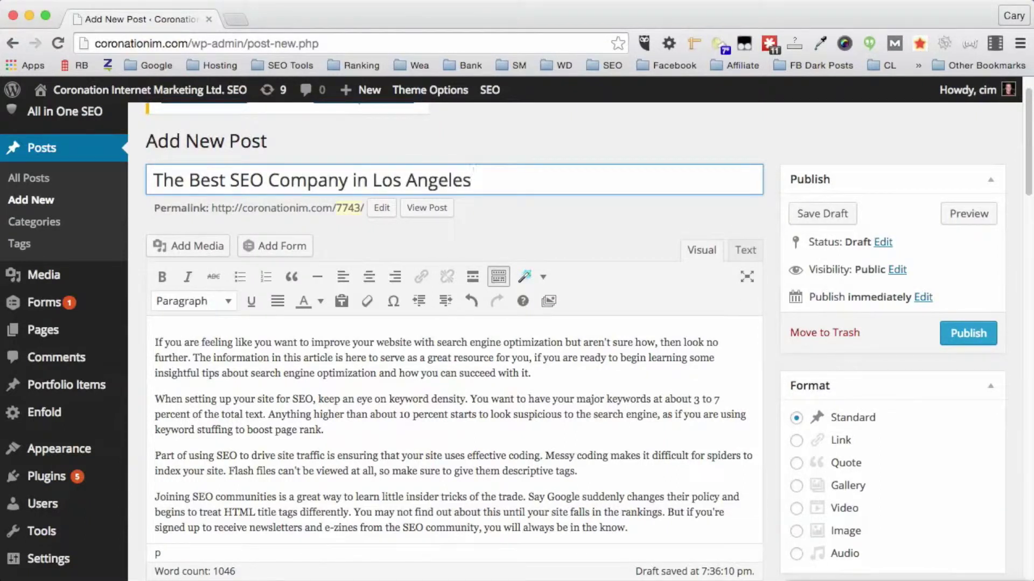
{"action": "left_click_drag", "start_coordinate": [231, 180], "coordinate": [272, 180]}
{"action": "left_click_drag", "start_coordinate": [375, 180], "coordinate": [494, 179]}
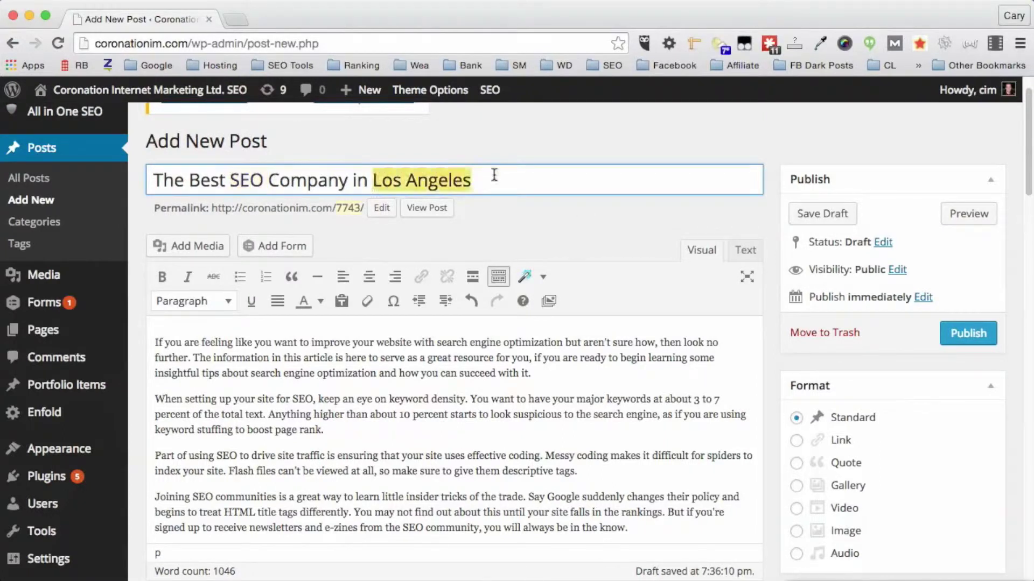
- Change the post's permalink slug to los-angeles-seo
{"action": "left_click", "coordinate": [381, 210]}
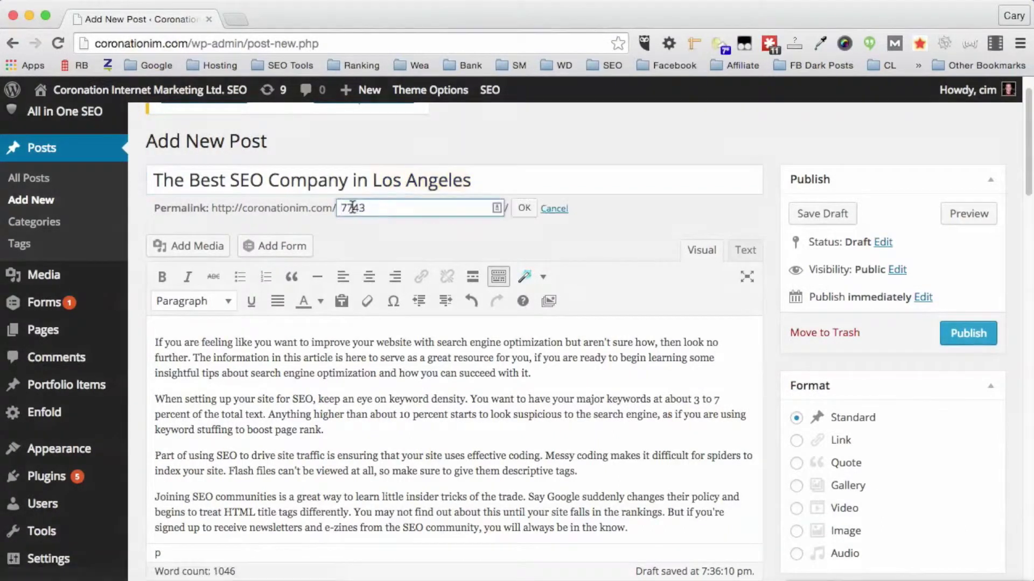
{"action": "left_click_drag", "start_coordinate": [343, 209], "coordinate": [375, 210]}
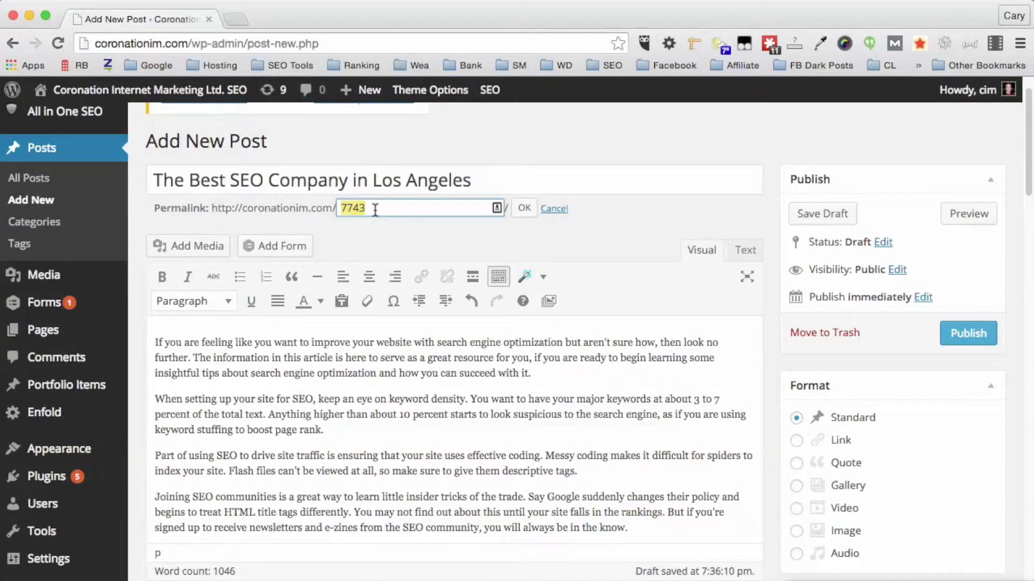
{"action": "type", "text": "los-angeles-seo"}
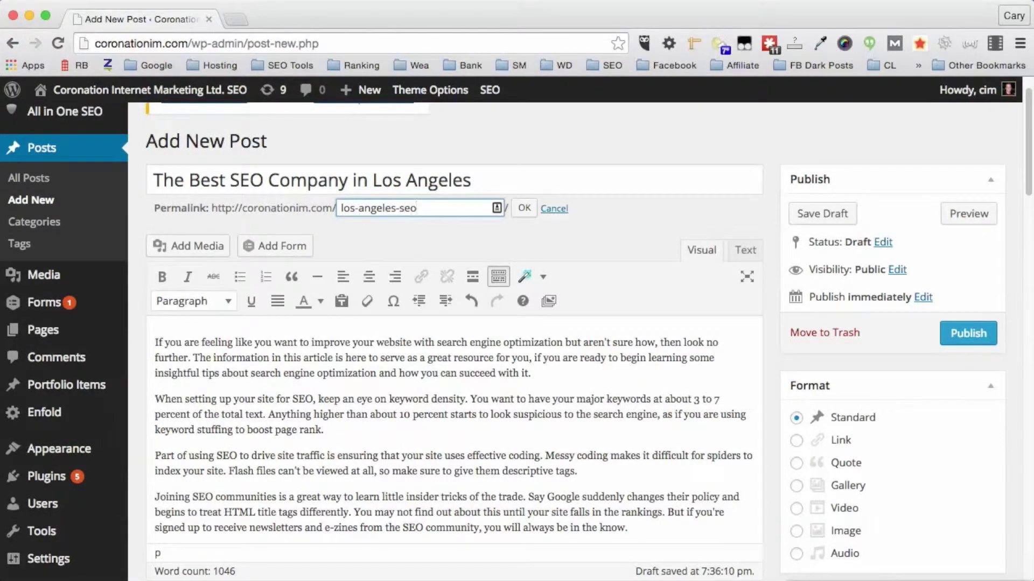
{"action": "left_click", "coordinate": [524, 208]}
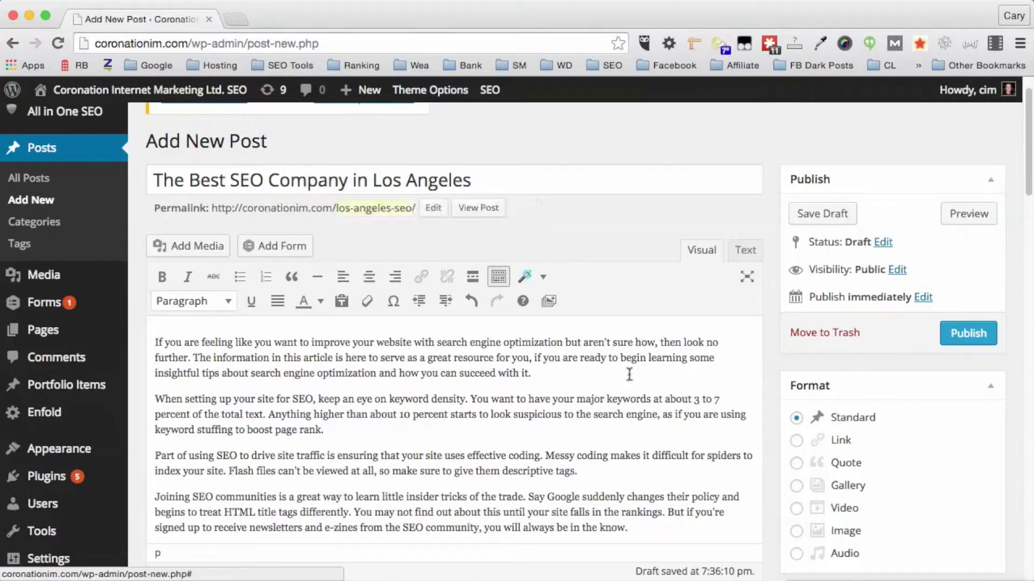
- Upload the image los-angeles-seo.jpg for insertion at the start of the article
{"action": "scroll", "coordinate": [624, 371], "scroll_direction": "down", "scroll_amount": 3}
{"action": "scroll", "coordinate": [520, 350], "scroll_direction": "up", "scroll_amount": 1}
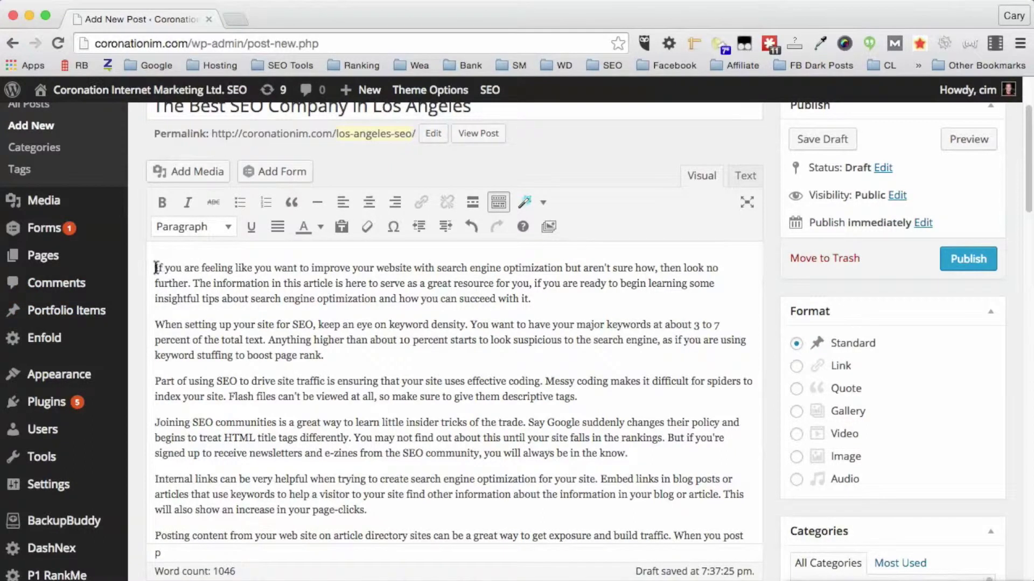
{"action": "left_click", "coordinate": [201, 171]}
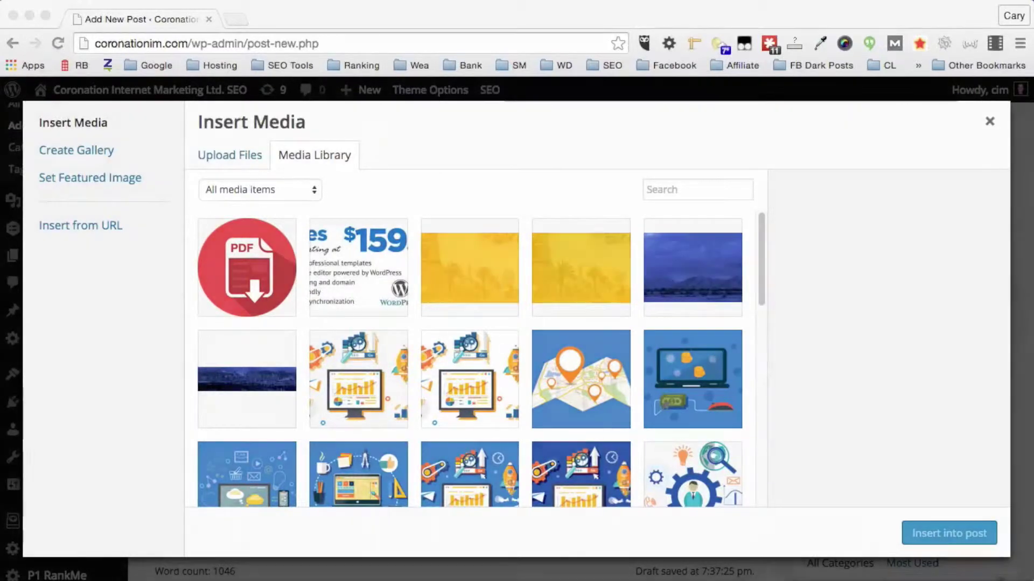
{"action": "left_click_drag", "start_coordinate": [344, 237], "coordinate": [265, 272]}
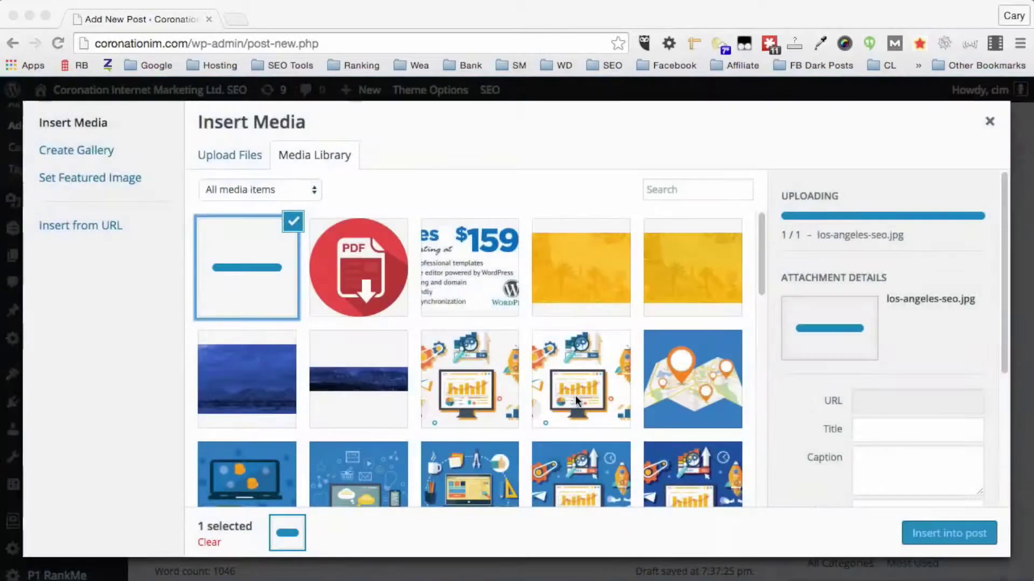
- Give the uploaded los-angeles-seo.jpg image the alt text "los angeles seo"
{"action": "scroll", "coordinate": [902, 301], "scroll_direction": "down", "scroll_amount": 3}
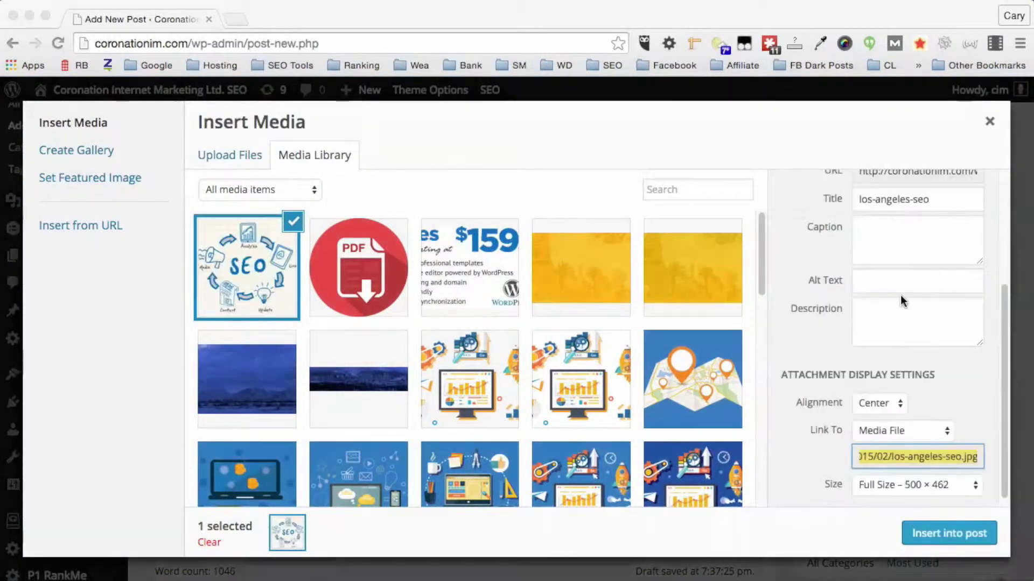
{"action": "scroll", "coordinate": [909, 285], "scroll_direction": "up", "scroll_amount": 4}
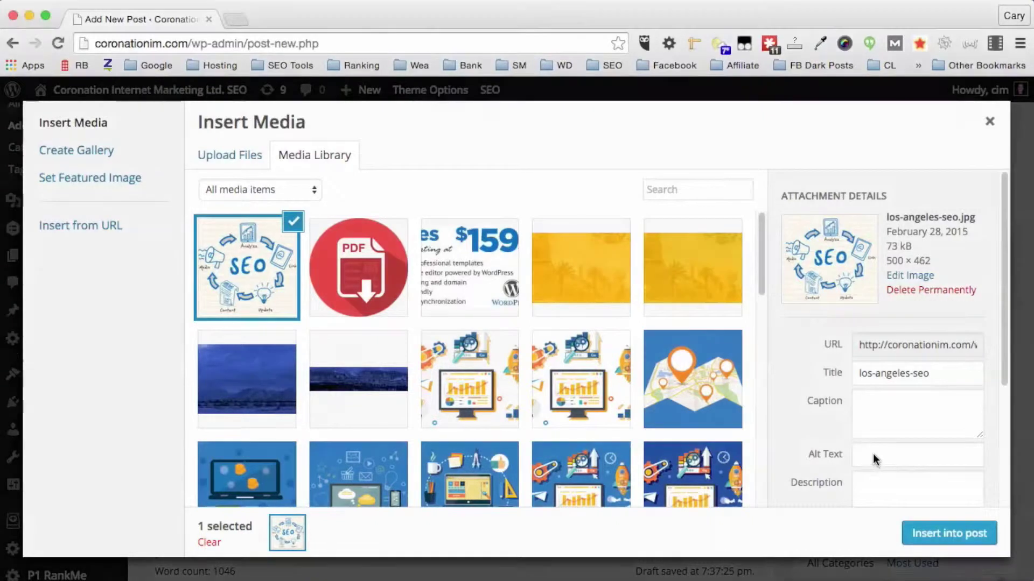
{"action": "left_click", "coordinate": [863, 455]}
{"action": "type", "text": "los angeles seo"}
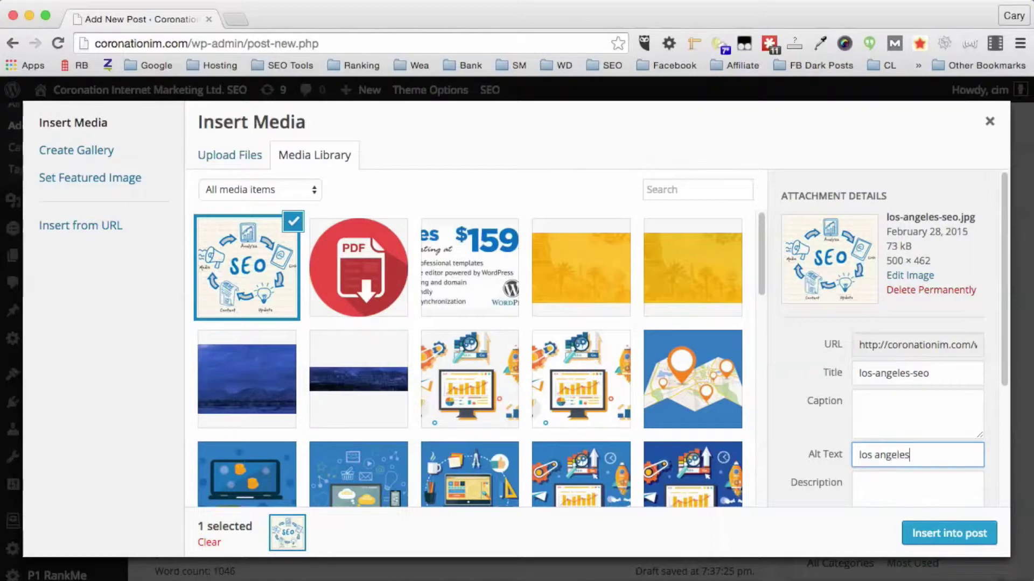
- Align the los-angeles-seo image right, link it to None, size it Medium – 300 × 277, and insert it into the post
{"action": "scroll", "coordinate": [935, 332], "scroll_direction": "down", "scroll_amount": 2}
{"action": "scroll", "coordinate": [934, 332], "scroll_direction": "down", "scroll_amount": 4}
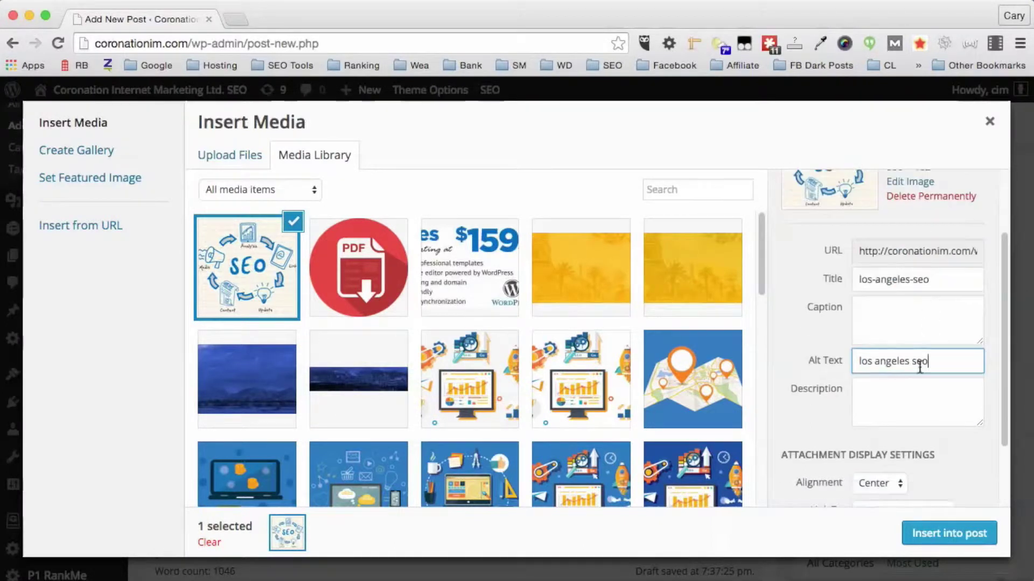
{"action": "left_click", "coordinate": [874, 392]}
{"action": "left_click", "coordinate": [863, 406]}
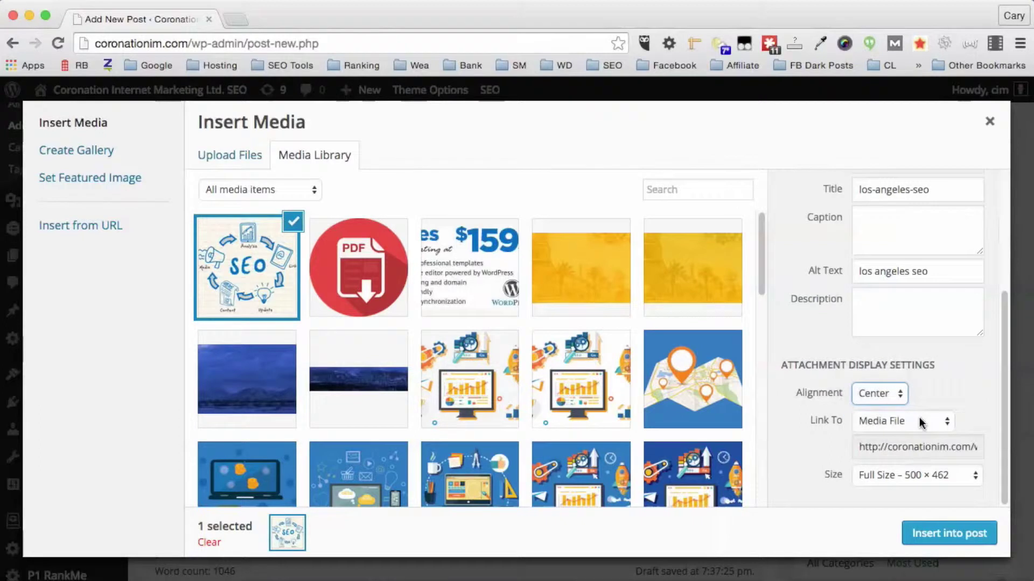
{"action": "left_click", "coordinate": [891, 422]}
{"action": "left_click", "coordinate": [884, 460]}
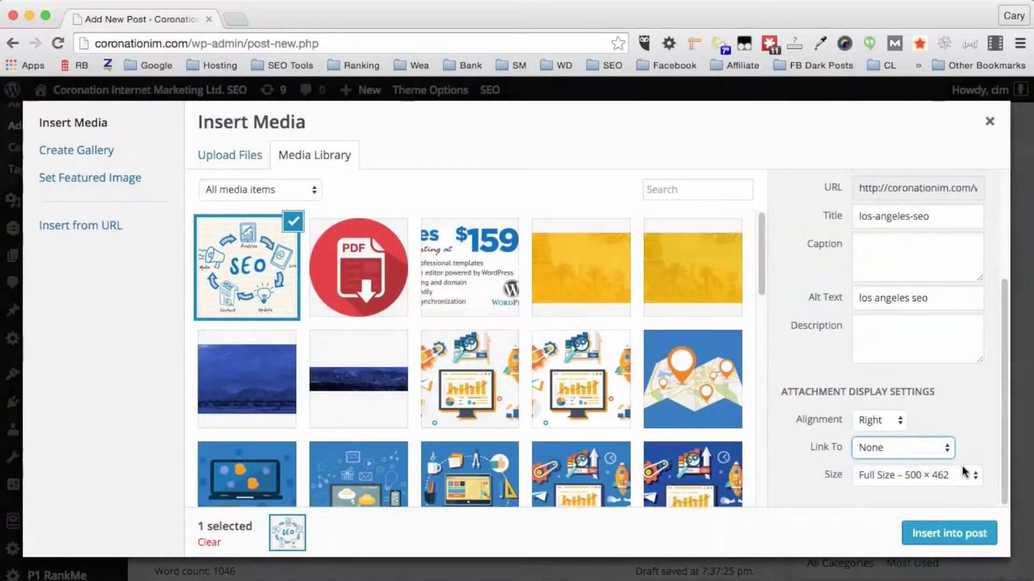
{"action": "left_click", "coordinate": [923, 473]}
{"action": "left_click", "coordinate": [924, 461]}
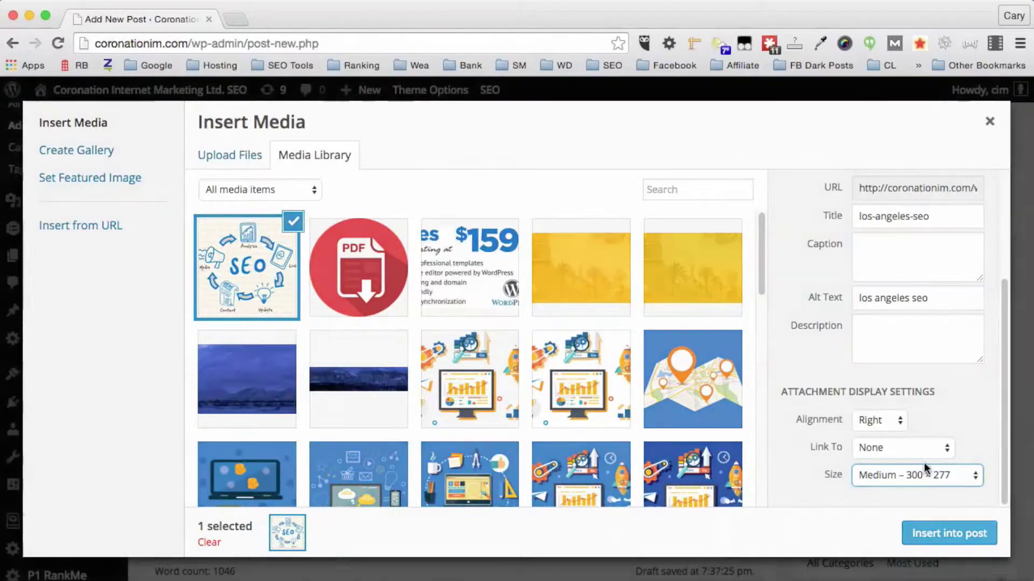
{"action": "left_click", "coordinate": [947, 533]}
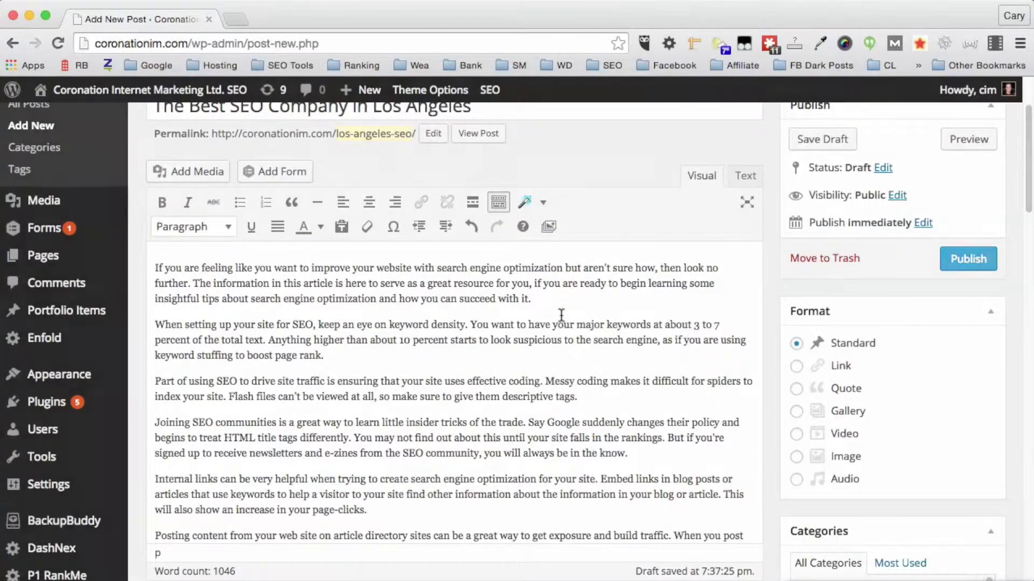
- Upload the image LA-search-engine-optimization.jpg for insertion at the paragraph beginning "Internal links can be very helpful"
{"action": "scroll", "coordinate": [561, 315], "scroll_direction": "down", "scroll_amount": 4}
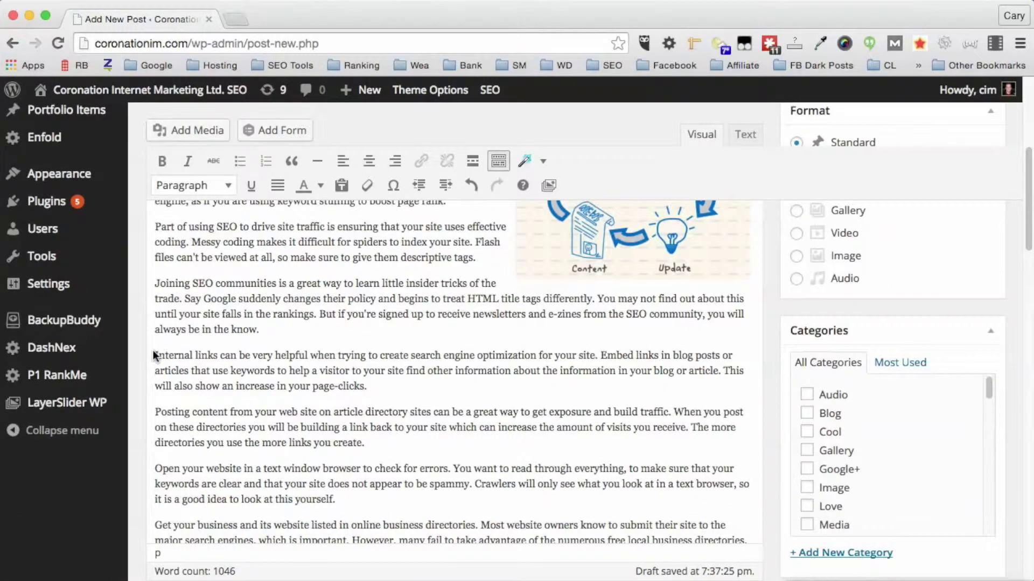
{"action": "left_click", "coordinate": [203, 135]}
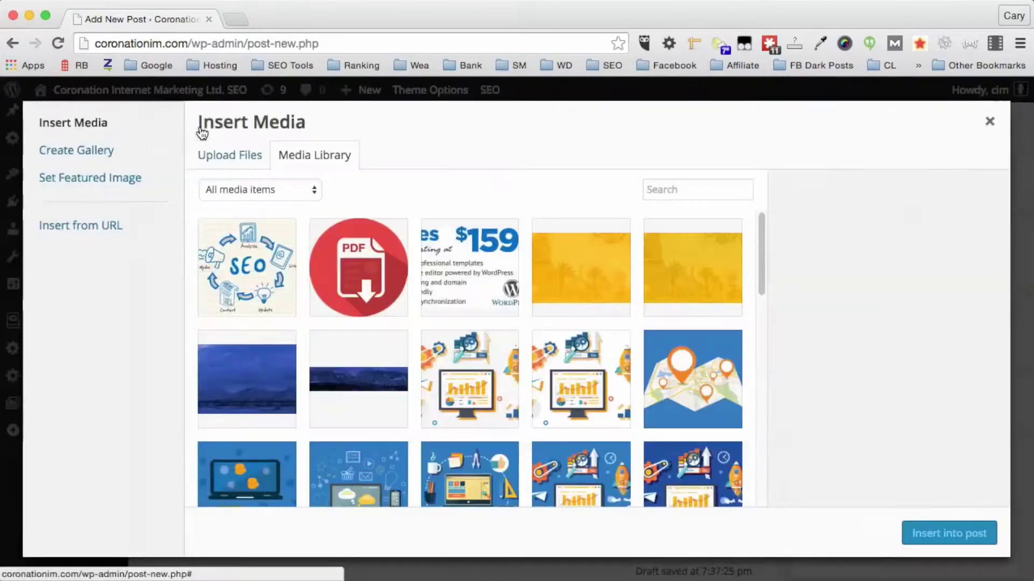
{"action": "left_click_drag", "start_coordinate": [418, 340], "coordinate": [252, 265]}
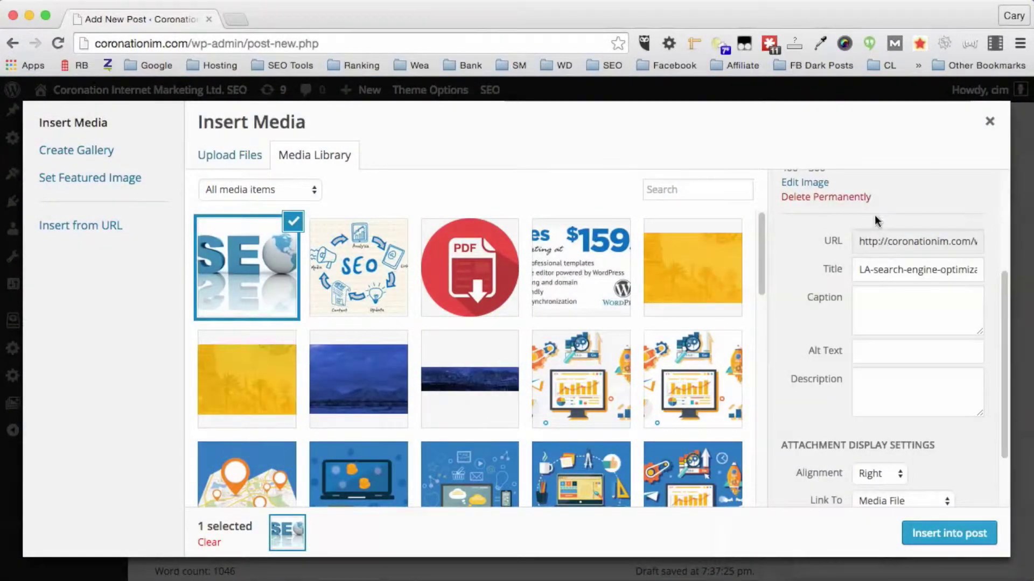
- Give the LA-search-engine-optimization.jpg image the alt text "L.A. search engine optimization"
{"action": "scroll", "coordinate": [874, 215], "scroll_direction": "up", "scroll_amount": 3}
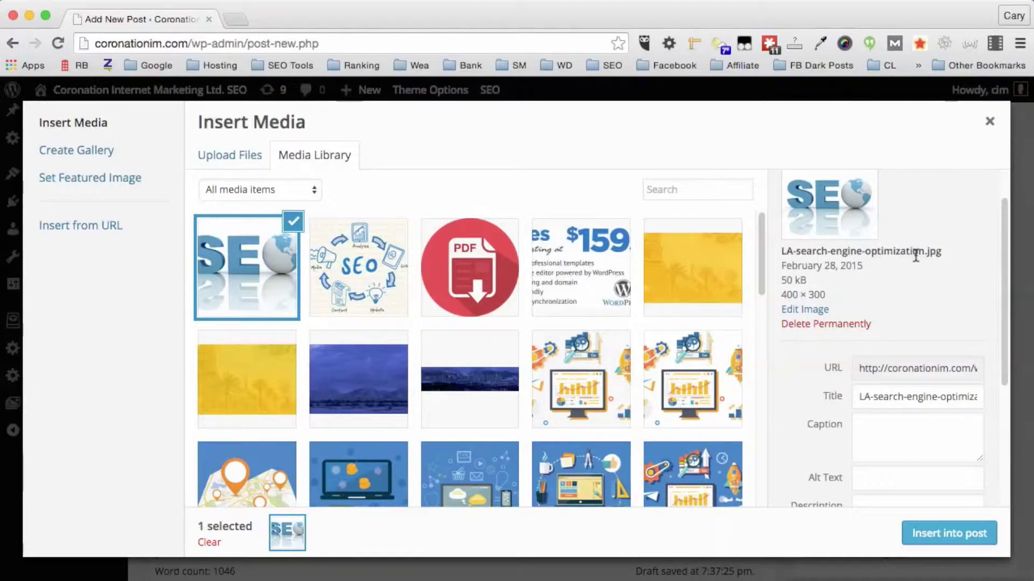
{"action": "scroll", "coordinate": [865, 244], "scroll_direction": "down", "scroll_amount": 3}
{"action": "scroll", "coordinate": [865, 243], "scroll_direction": "down", "scroll_amount": 3}
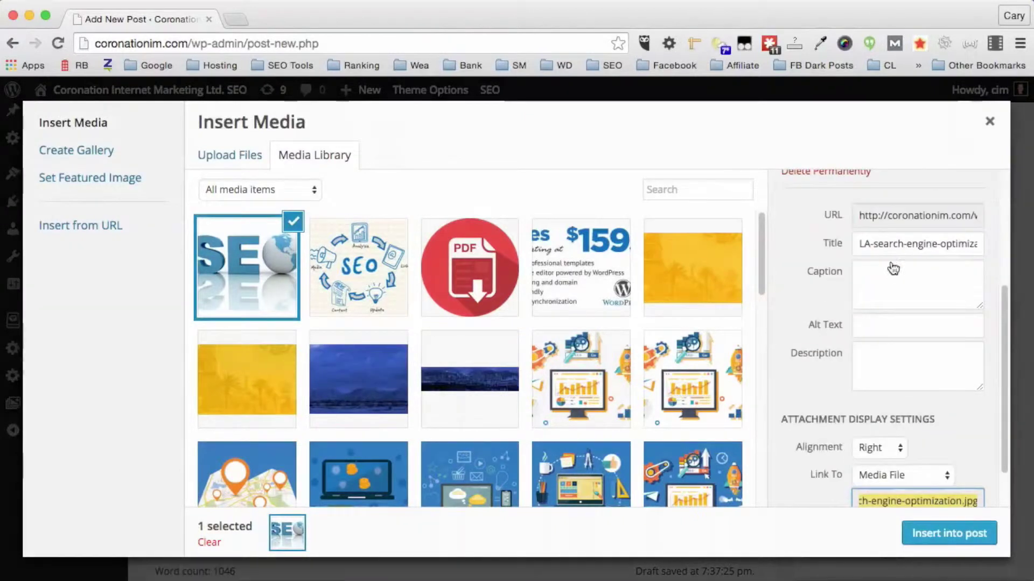
{"action": "left_click", "coordinate": [870, 326]}
{"action": "type", "text": "L.A. search e"}
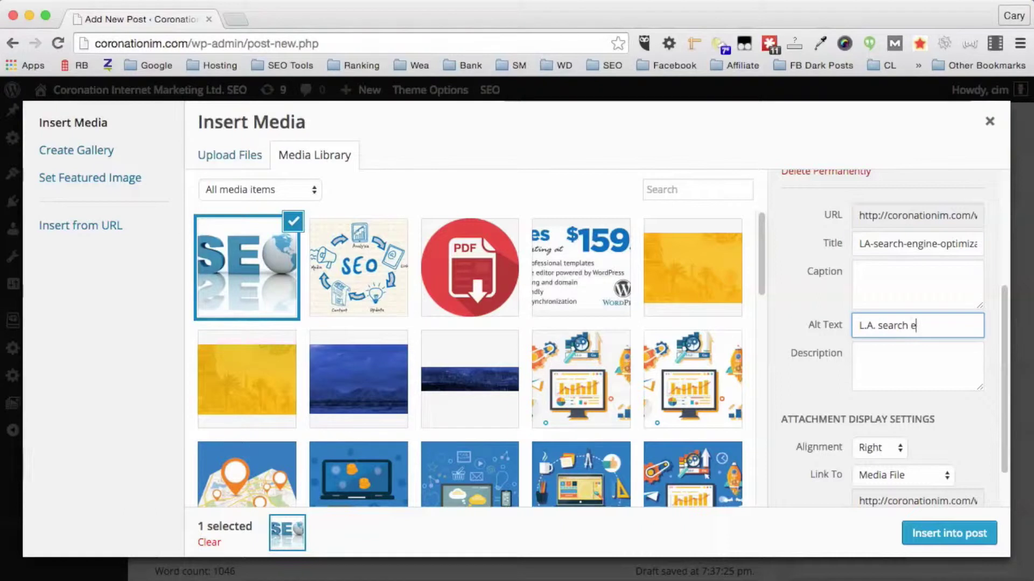
{"action": "type", "text": "ngine optimization"}
- Align the second image right, link it to None, and insert it at the "Internal links" paragraph
{"action": "scroll", "coordinate": [862, 395], "scroll_direction": "down", "scroll_amount": 2}
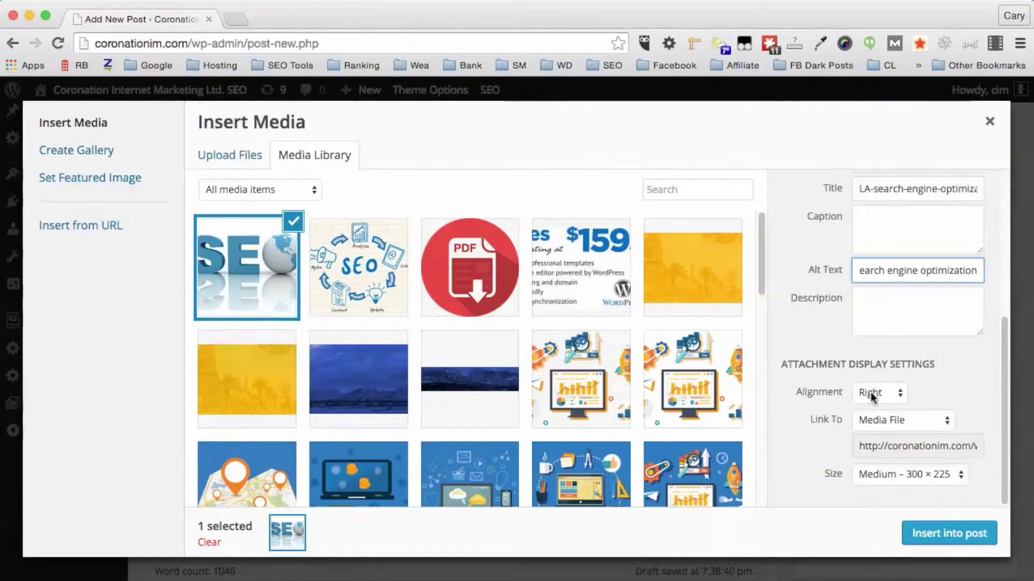
{"action": "left_click", "coordinate": [881, 401]}
{"action": "left_click", "coordinate": [953, 381]}
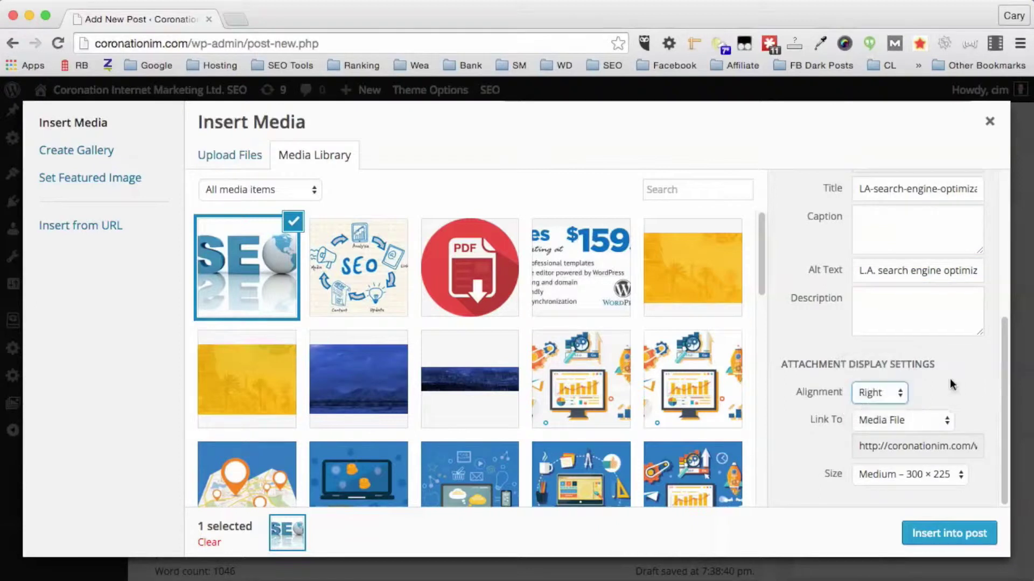
{"action": "left_click", "coordinate": [927, 422]}
{"action": "left_click", "coordinate": [916, 462]}
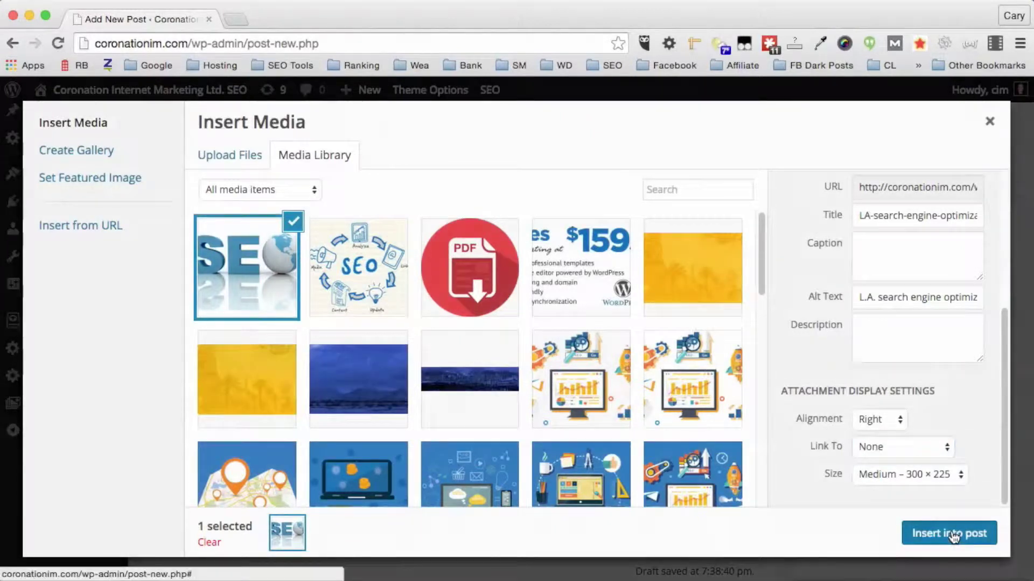
{"action": "left_click", "coordinate": [923, 534]}
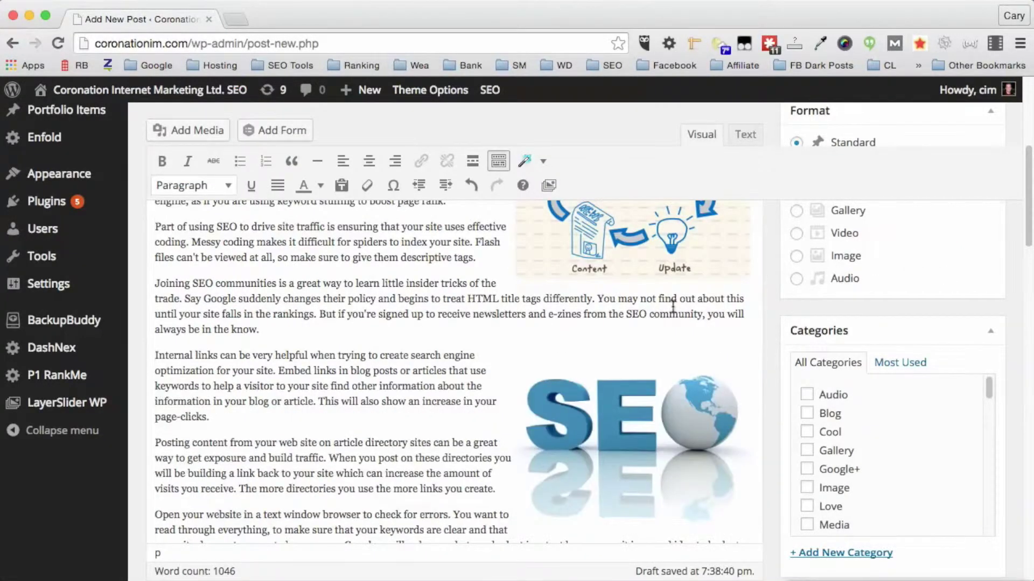
- Upload the image southern-california-online-marketing.png for insertion at the paragraph beginning "To avoid waiting for Google"
{"action": "scroll", "coordinate": [673, 306], "scroll_direction": "down", "scroll_amount": 3}
{"action": "scroll", "coordinate": [673, 305], "scroll_direction": "down", "scroll_amount": 10}
{"action": "left_click", "coordinate": [154, 379]}
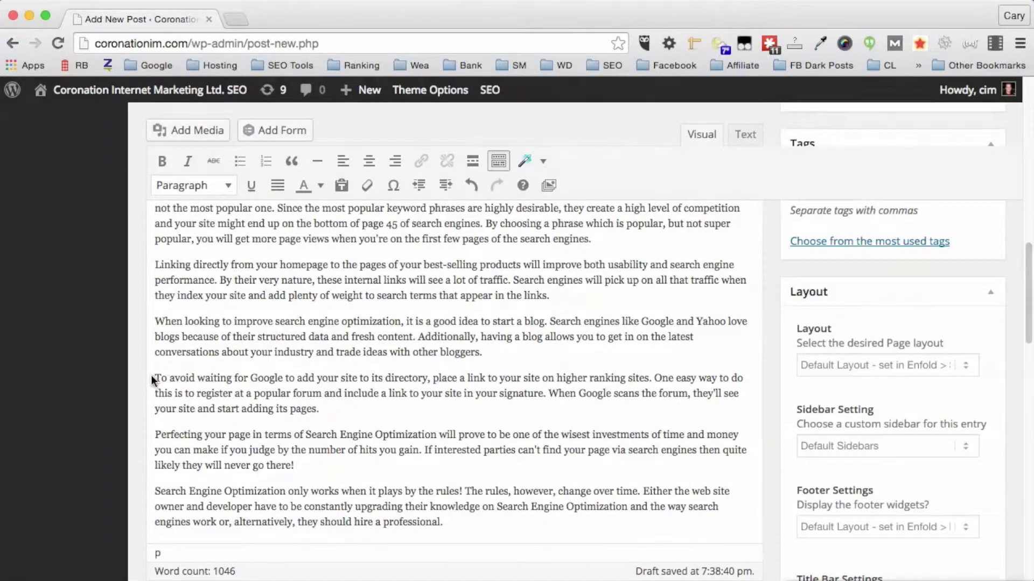
{"action": "left_click", "coordinate": [205, 136]}
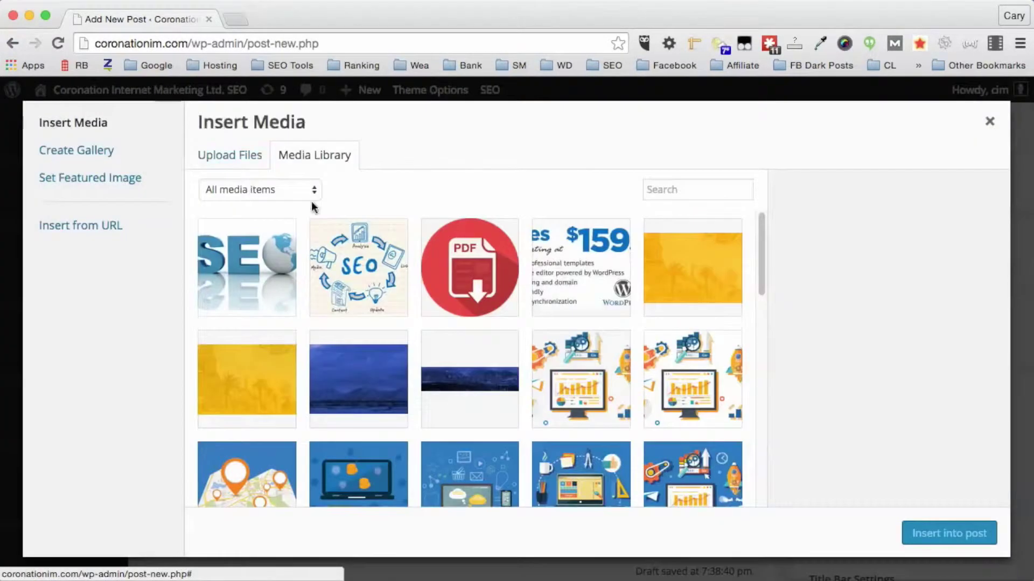
{"action": "left_click_drag", "start_coordinate": [1033, 485], "coordinate": [278, 262]}
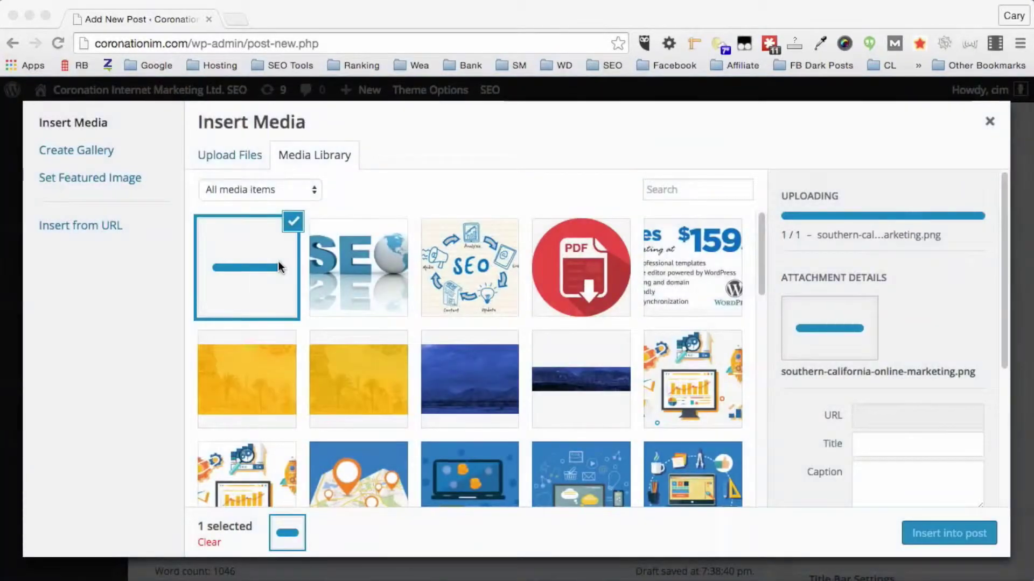
- Give the southern-california-online-marketing.png image the alt text "southern california online marketing"
{"action": "scroll", "coordinate": [786, 375], "scroll_direction": "down", "scroll_amount": 4}
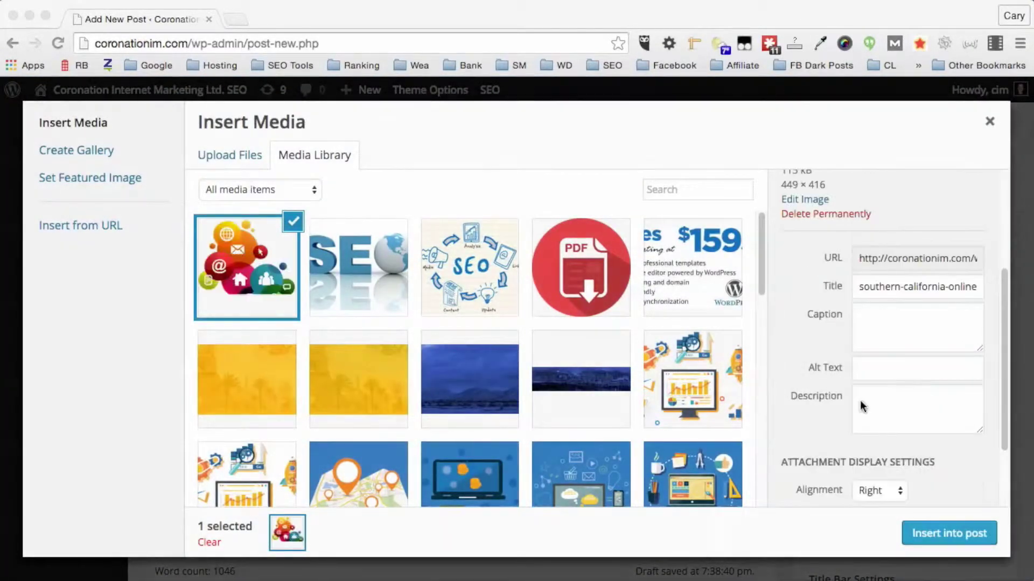
{"action": "scroll", "coordinate": [907, 351], "scroll_direction": "down", "scroll_amount": 1}
{"action": "scroll", "coordinate": [907, 351], "scroll_direction": "up", "scroll_amount": 4}
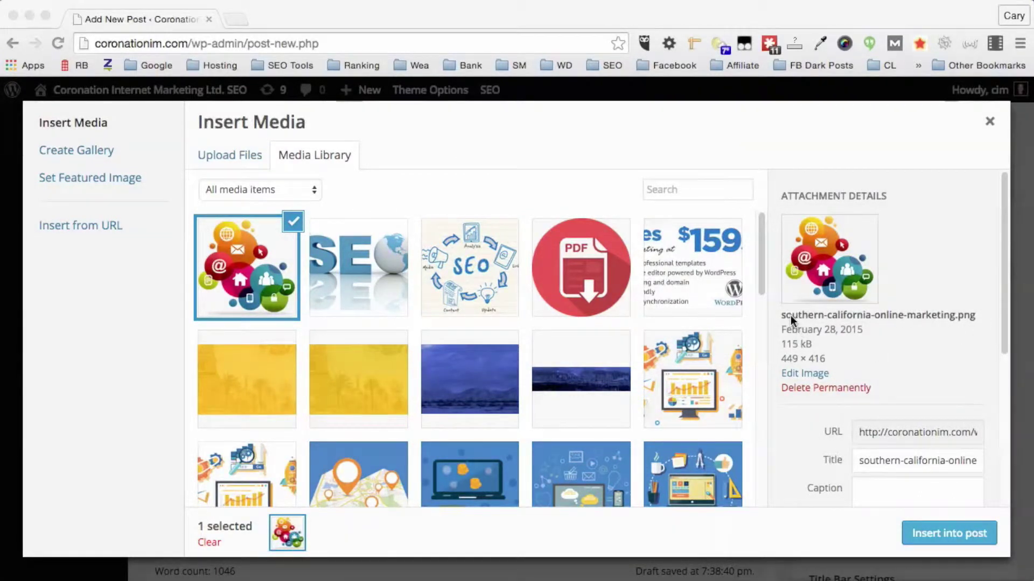
{"action": "left_click_drag", "start_coordinate": [781, 315], "coordinate": [866, 316]}
{"action": "scroll", "coordinate": [942, 347], "scroll_direction": "down", "scroll_amount": 2}
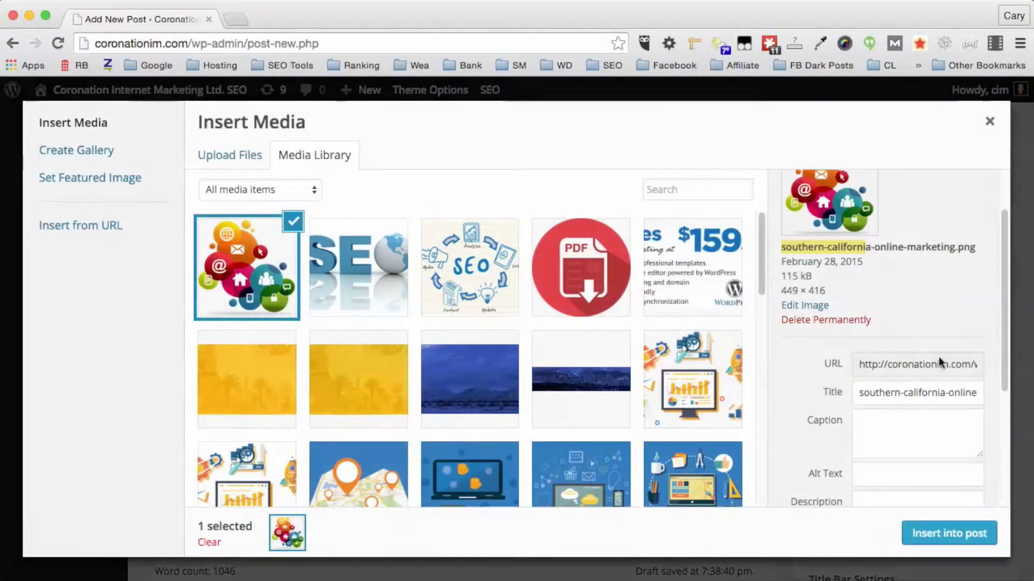
{"action": "scroll", "coordinate": [951, 439], "scroll_direction": "down", "scroll_amount": 1}
{"action": "left_click", "coordinate": [869, 446]}
{"action": "type", "text": "sou"}
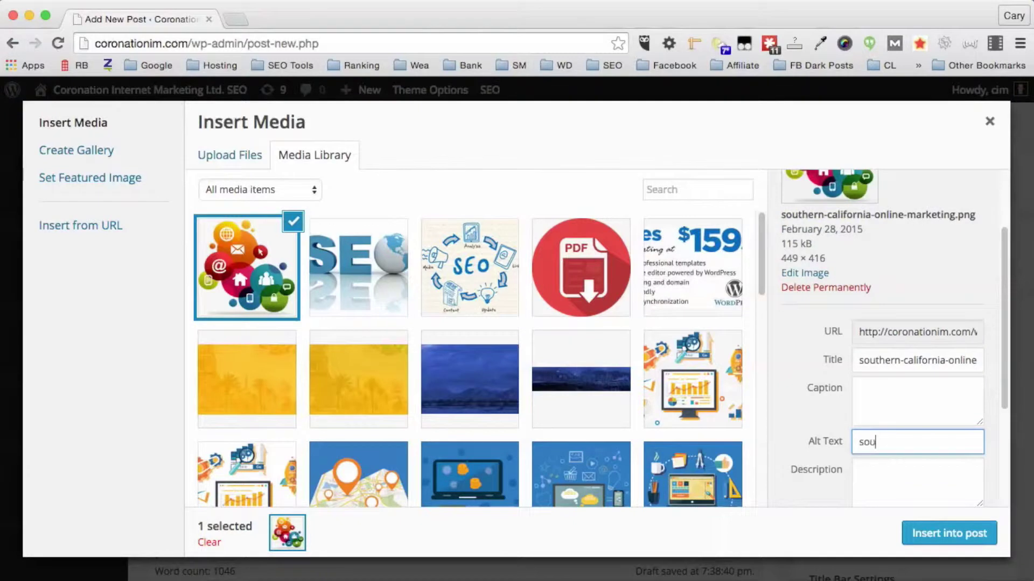
{"action": "type", "text": "th ern california online"}
{"action": "type", "text": " marketing"}
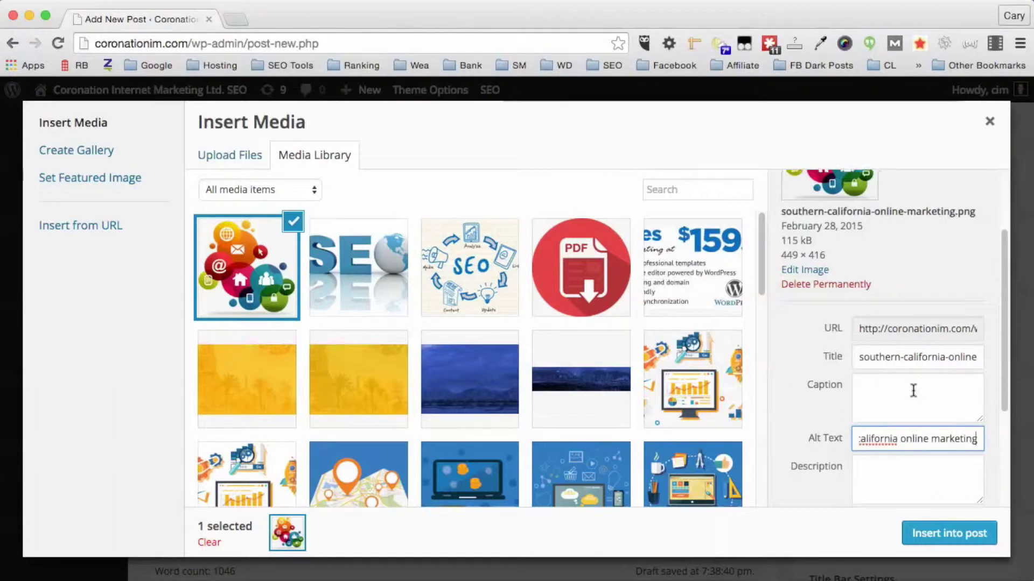
- Link the third image to None, size it Medium – 300 × 277, and insert it at the "To avoid waiting for Google" paragraph
{"action": "scroll", "coordinate": [967, 500], "scroll_direction": "down", "scroll_amount": 3}
{"action": "left_click", "coordinate": [880, 426]}
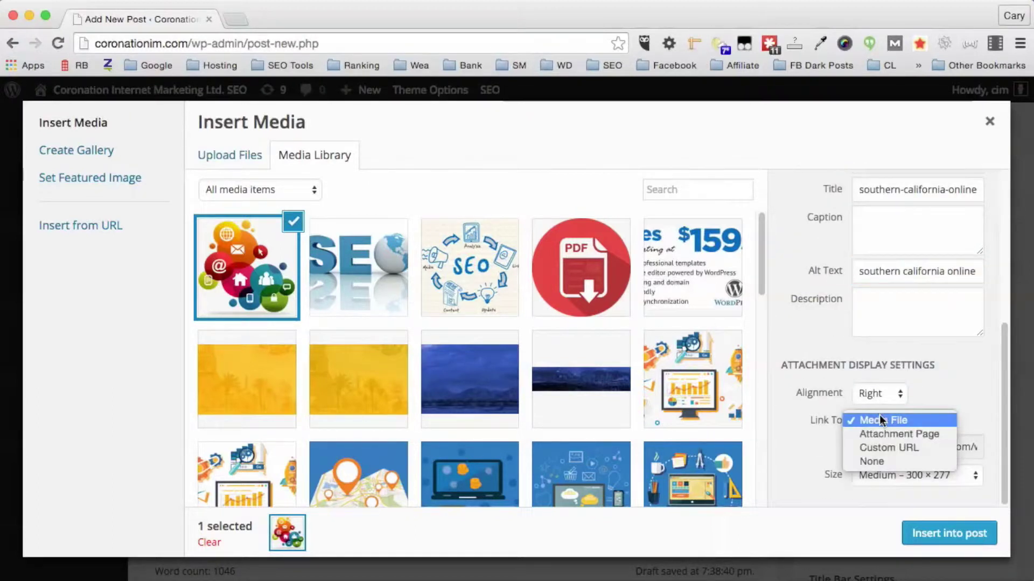
{"action": "left_click", "coordinate": [890, 422]}
{"action": "left_click", "coordinate": [892, 456]}
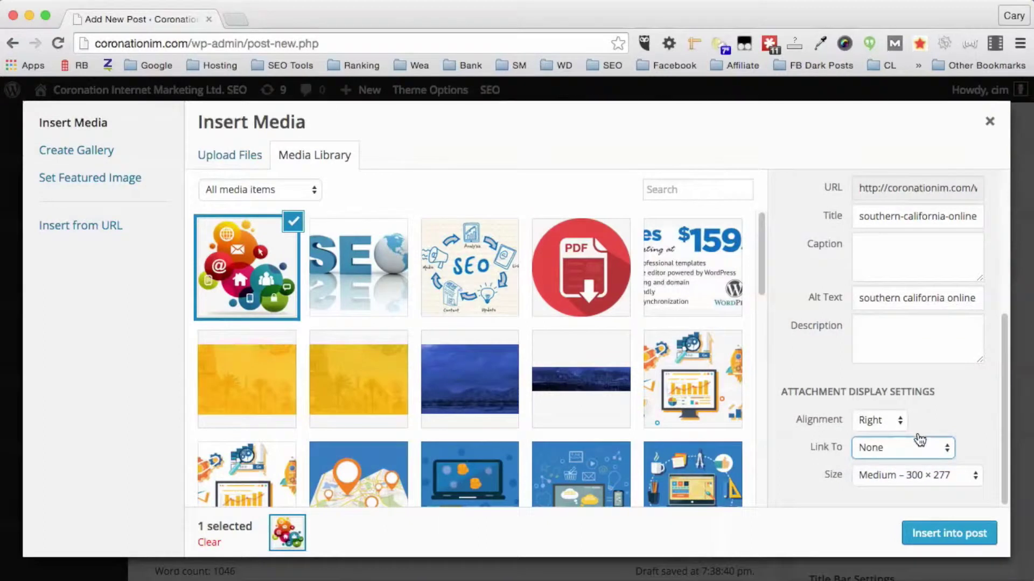
{"action": "left_click", "coordinate": [894, 472]}
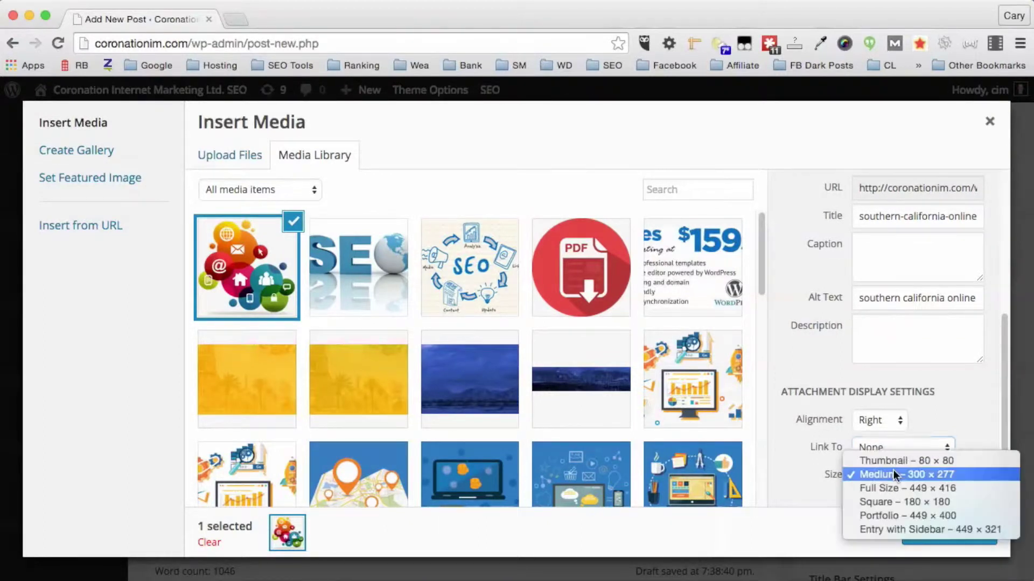
{"action": "left_click", "coordinate": [894, 473]}
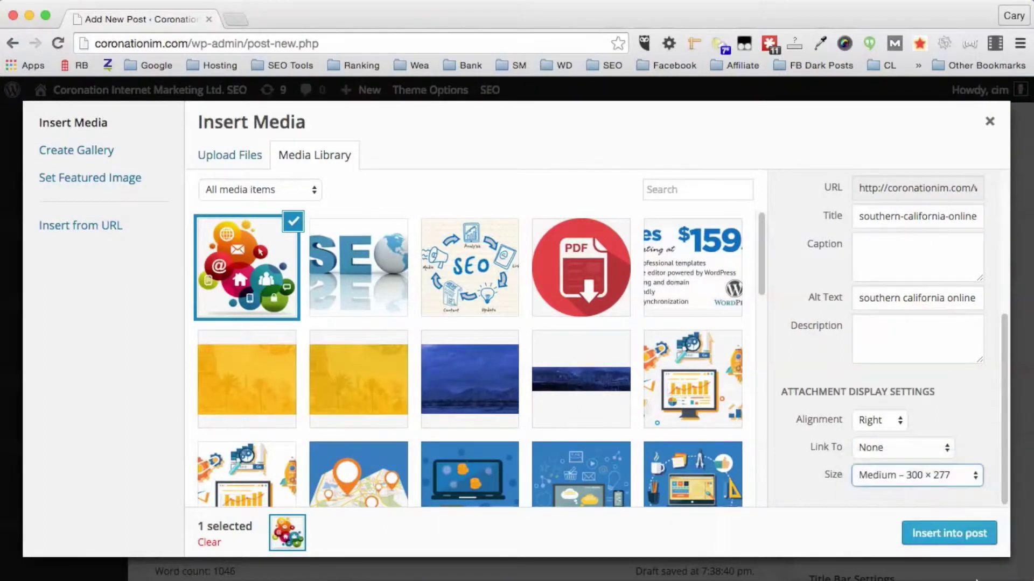
{"action": "left_click", "coordinate": [951, 535]}
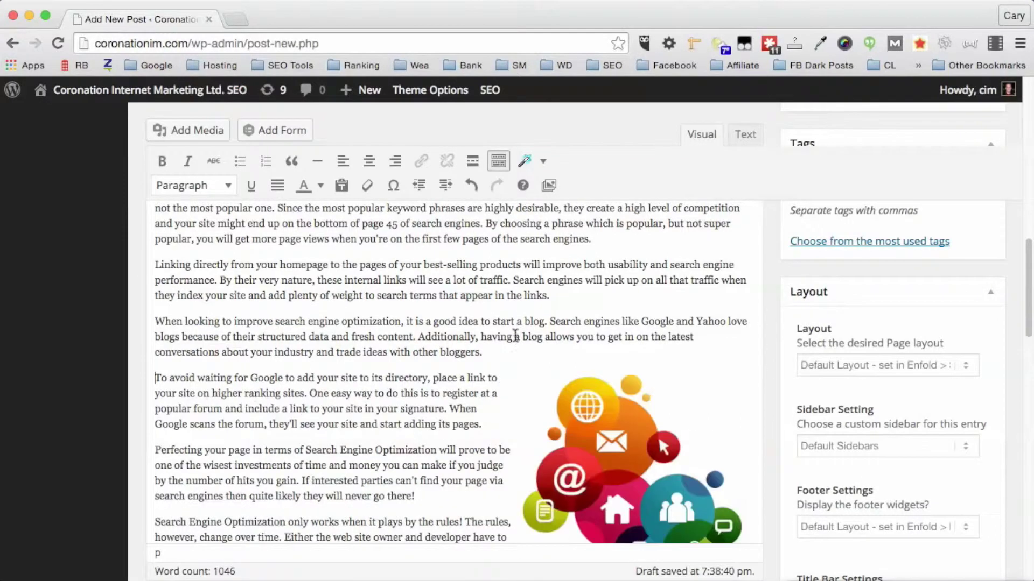
- Add the line "Drive Traffic To Your Website" above the paragraph beginning "Part of using SEO"
{"action": "scroll", "coordinate": [516, 342], "scroll_direction": "up", "scroll_amount": 15}
{"action": "scroll", "coordinate": [683, 409], "scroll_direction": "down", "scroll_amount": 10}
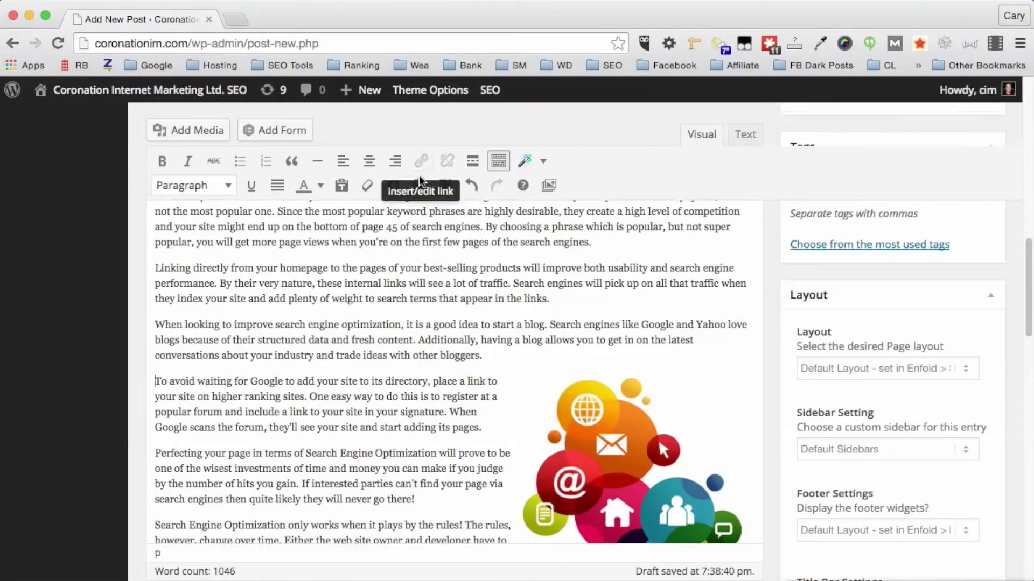
{"action": "scroll", "coordinate": [409, 177], "scroll_direction": "up", "scroll_amount": 10}
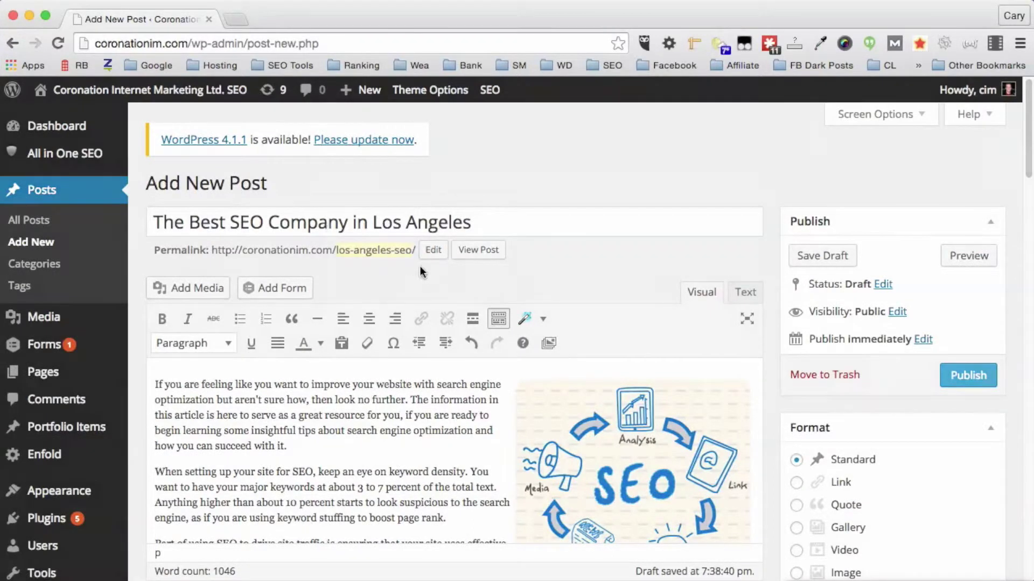
{"action": "scroll", "coordinate": [533, 549], "scroll_direction": "down", "scroll_amount": 5}
{"action": "scroll", "coordinate": [537, 552], "scroll_direction": "down", "scroll_amount": 3}
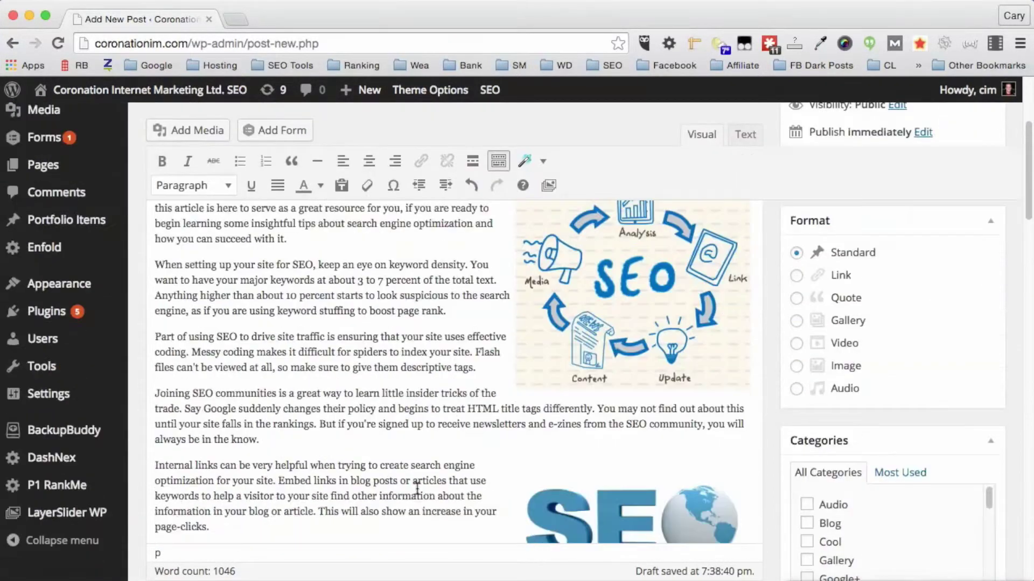
{"action": "scroll", "coordinate": [335, 467], "scroll_direction": "up", "scroll_amount": 8}
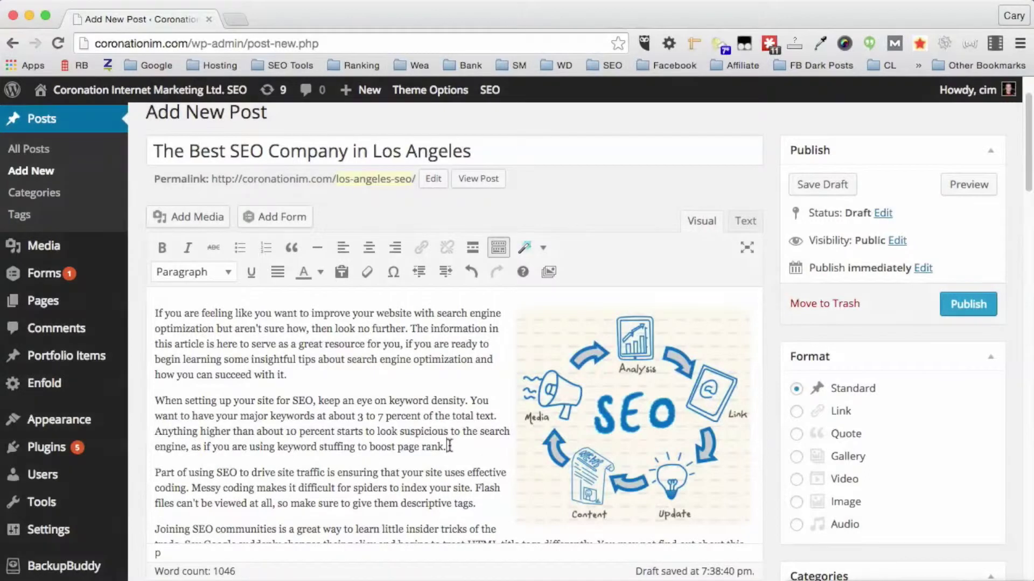
{"action": "key", "text": "Return"}
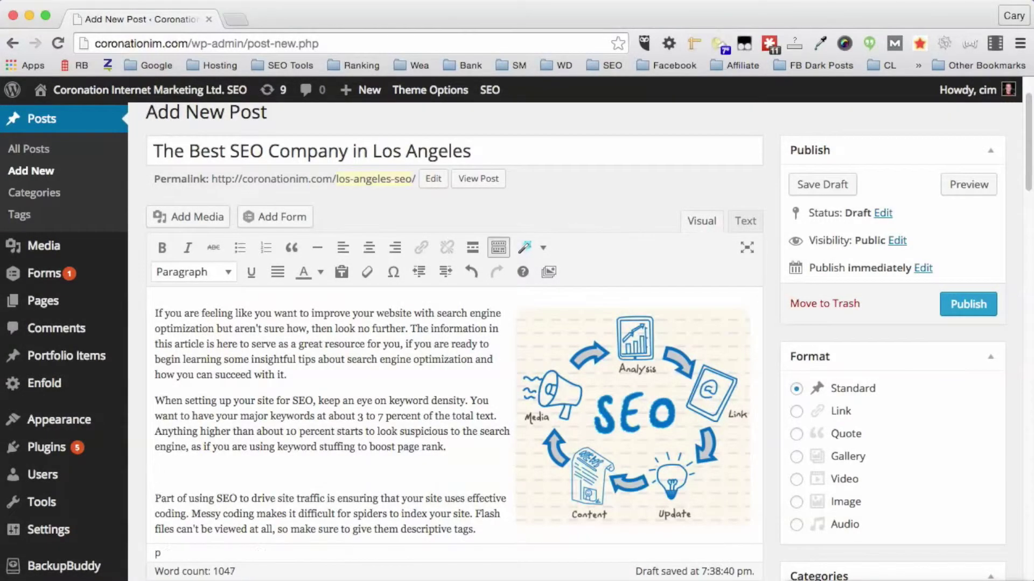
{"action": "type", "text": "Drive Traffic To Your Website"}
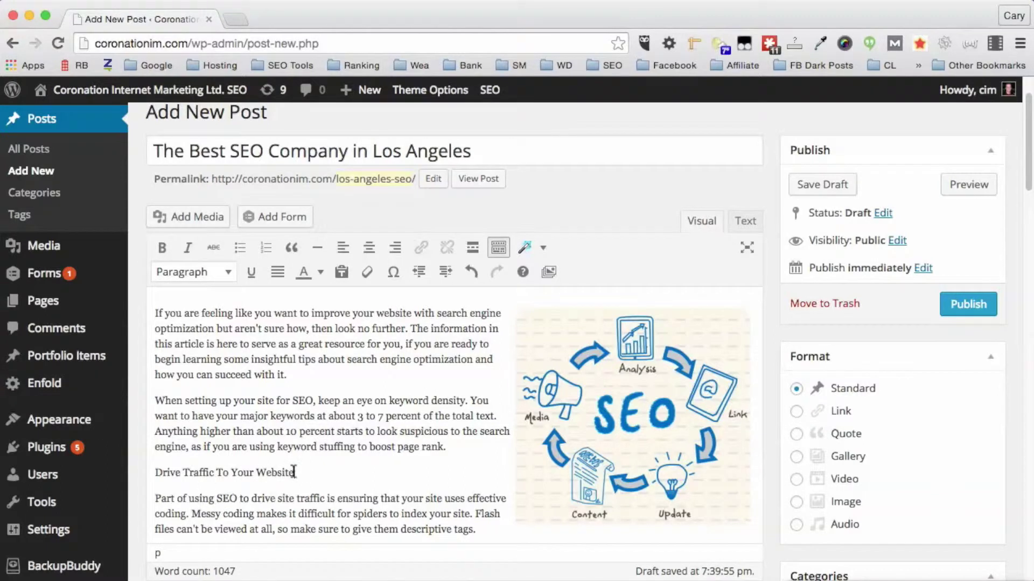
- Extend the new subheading line with "With Search Engine Optimization" after "Website"
{"action": "left_click_drag", "start_coordinate": [294, 473], "coordinate": [155, 473]}
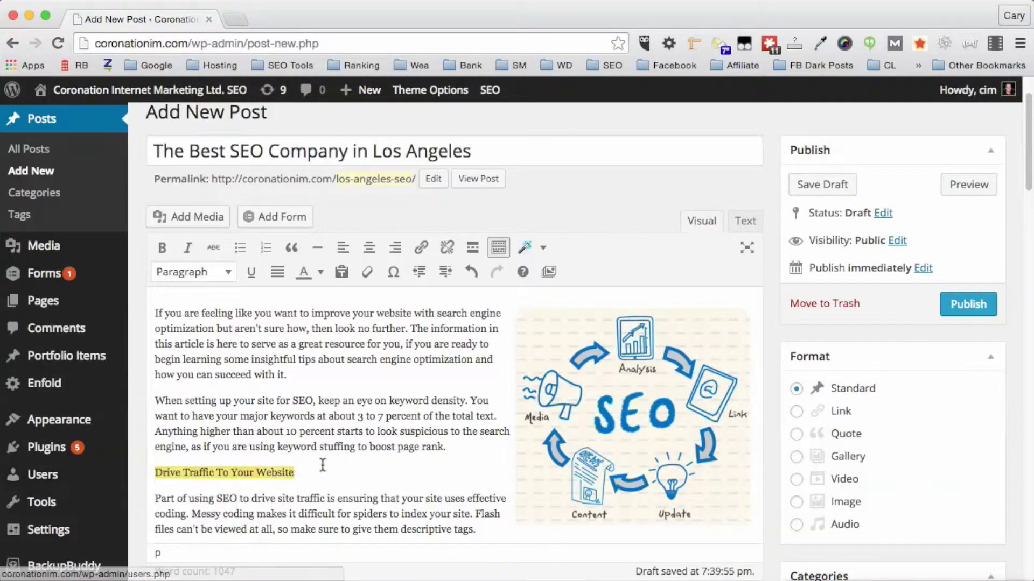
{"action": "key", "text": "Left"}
{"action": "left_click", "coordinate": [300, 472]}
{"action": "type", "text": "Sera"}
{"action": "key", "text": "BackSpace"}
{"action": "key", "text": "BackSpace"}
{"action": "type", "text": "With SEar"}
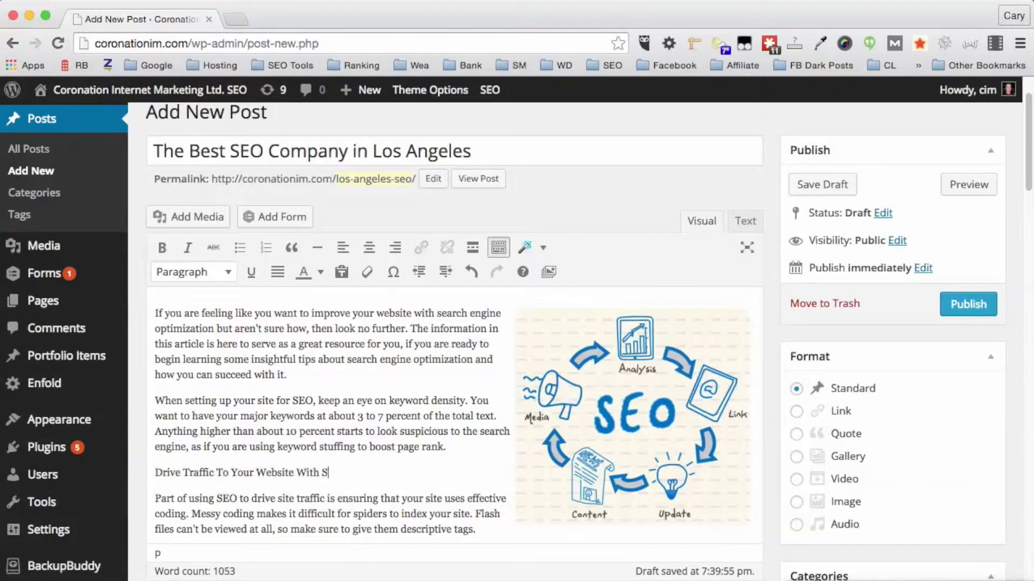
{"action": "key", "text": "BackSpace"}
{"action": "key", "text": "BackSpace"}
{"action": "key", "text": "BackSpace"}
{"action": "type", "text": "earch Engine Optimization"}
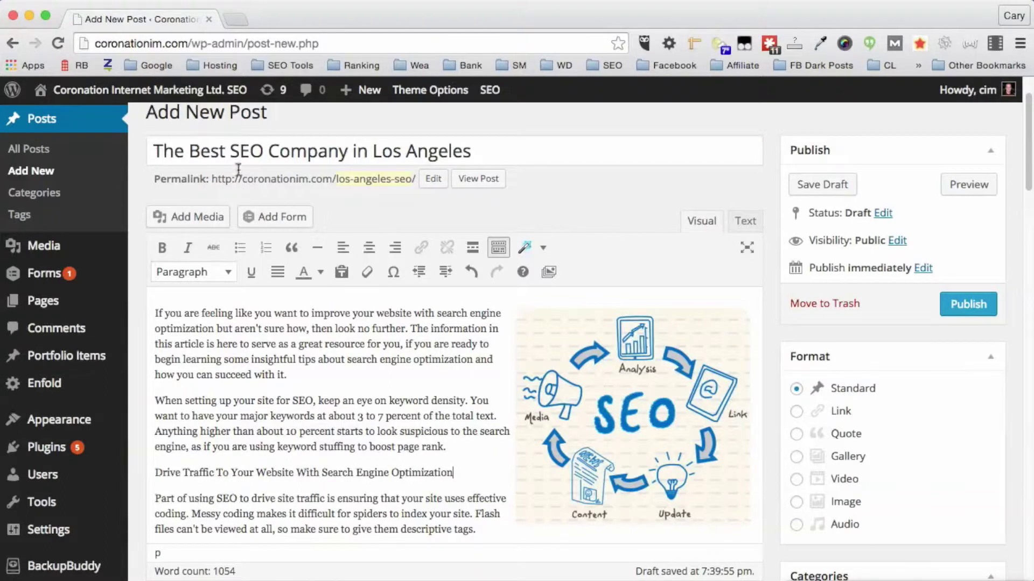
- Format the line "Drive Traffic To Your Website With Search Engine Optimization" as Heading 2
{"action": "left_click_drag", "start_coordinate": [466, 472], "coordinate": [148, 474]}
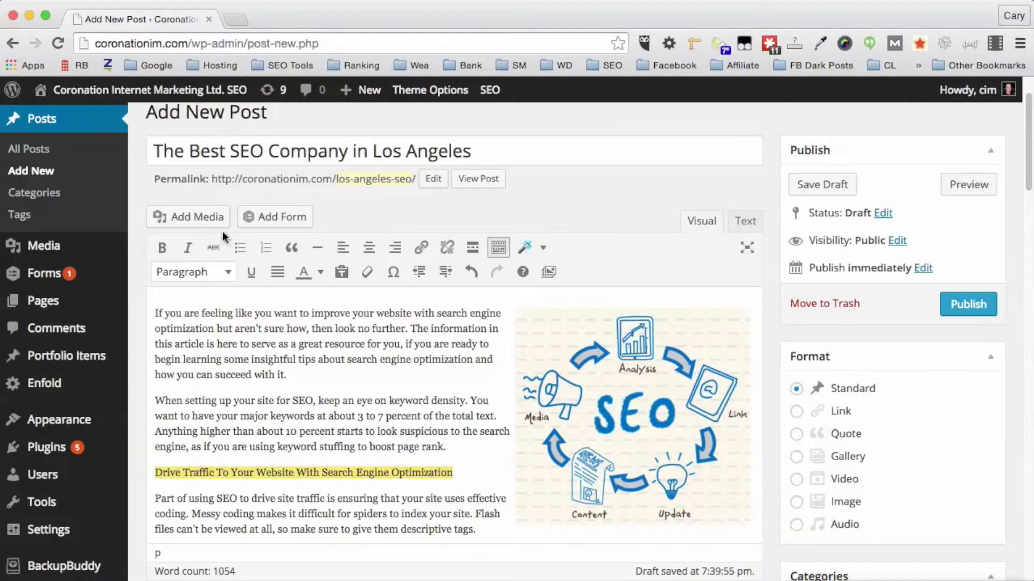
{"action": "left_click", "coordinate": [218, 272]}
{"action": "left_click", "coordinate": [228, 425]}
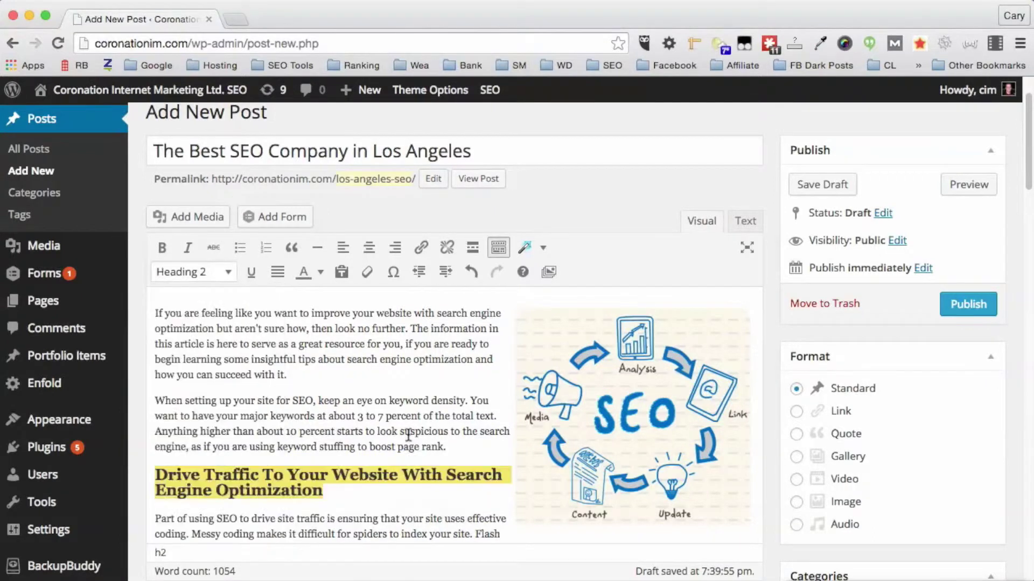
- Add the line "Build Traffic With Internet Marketing in Southern California" above the paragraph beginning "Posting content from your web site"
{"action": "scroll", "coordinate": [409, 422], "scroll_direction": "down", "scroll_amount": 5}
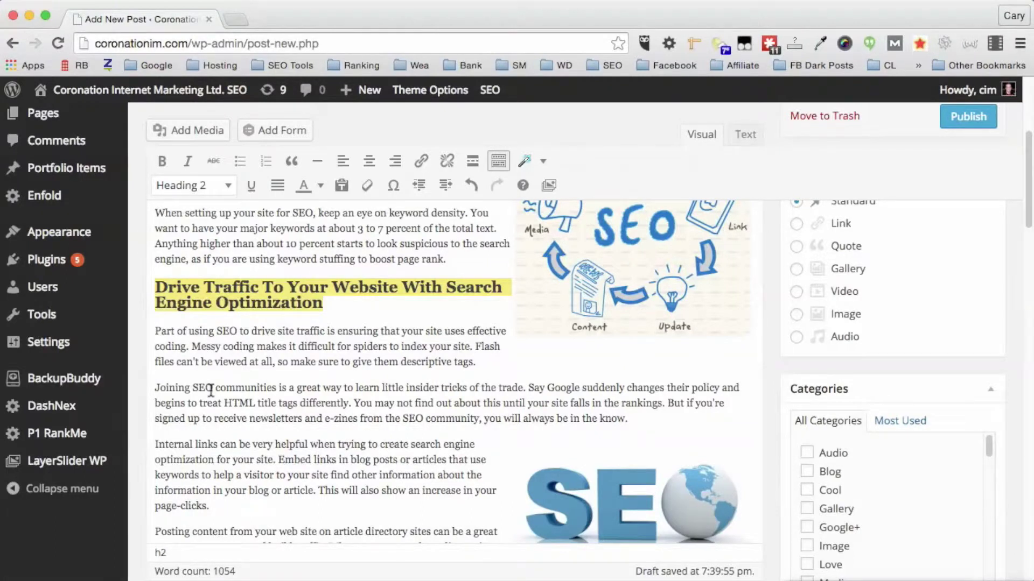
{"action": "left_click", "coordinate": [158, 447]}
{"action": "scroll", "coordinate": [201, 437], "scroll_direction": "down", "scroll_amount": 2}
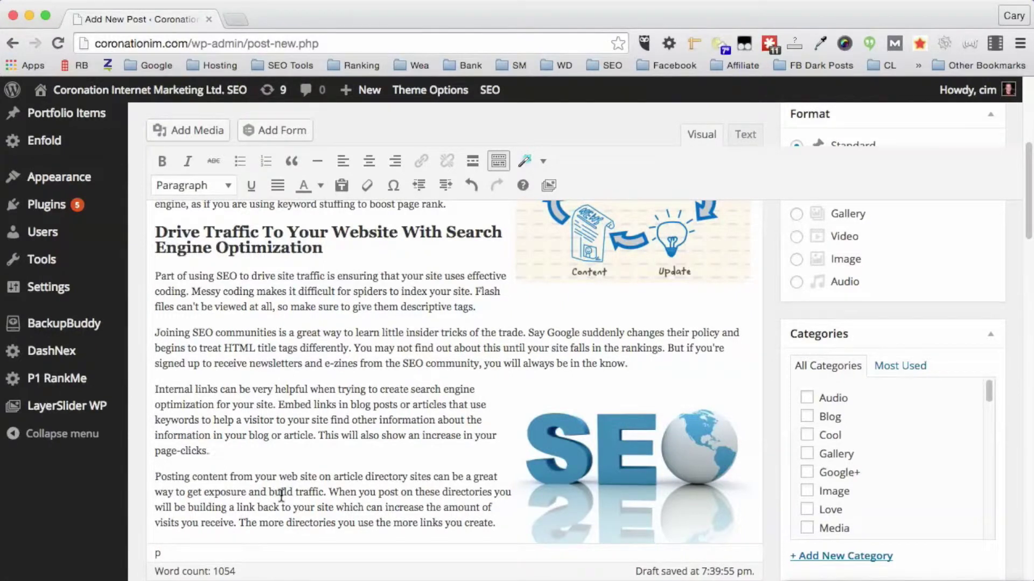
{"action": "key", "text": "Return"}
{"action": "type", "text": "Build Traf"}
{"action": "key", "text": "BackSpace"}
{"action": "key", "text": "BackSpace"}
{"action": "type", "text": "c With"}
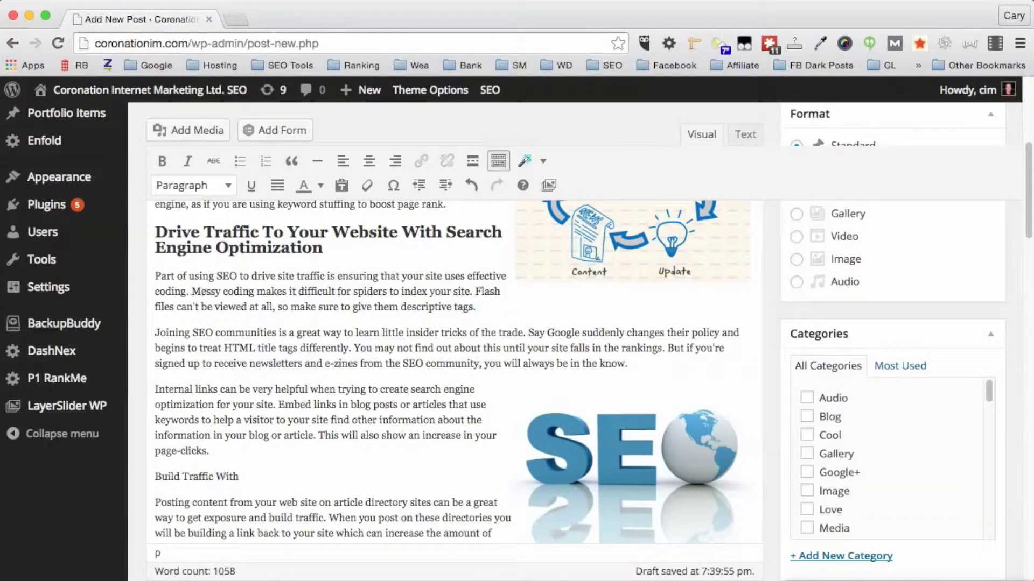
{"action": "type", "text": " Internet Marketing in"}
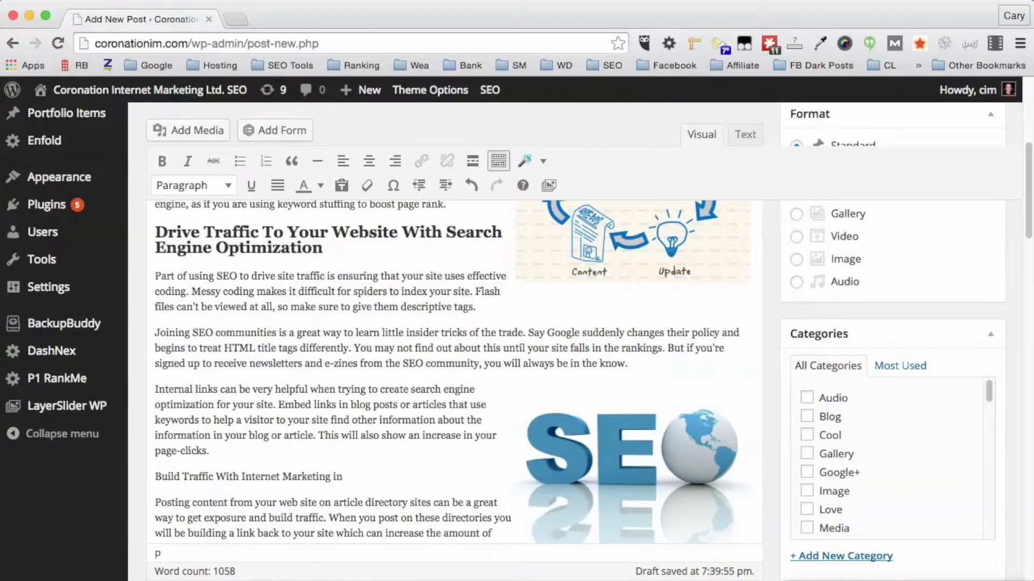
{"action": "type", "text": " Southern California"}
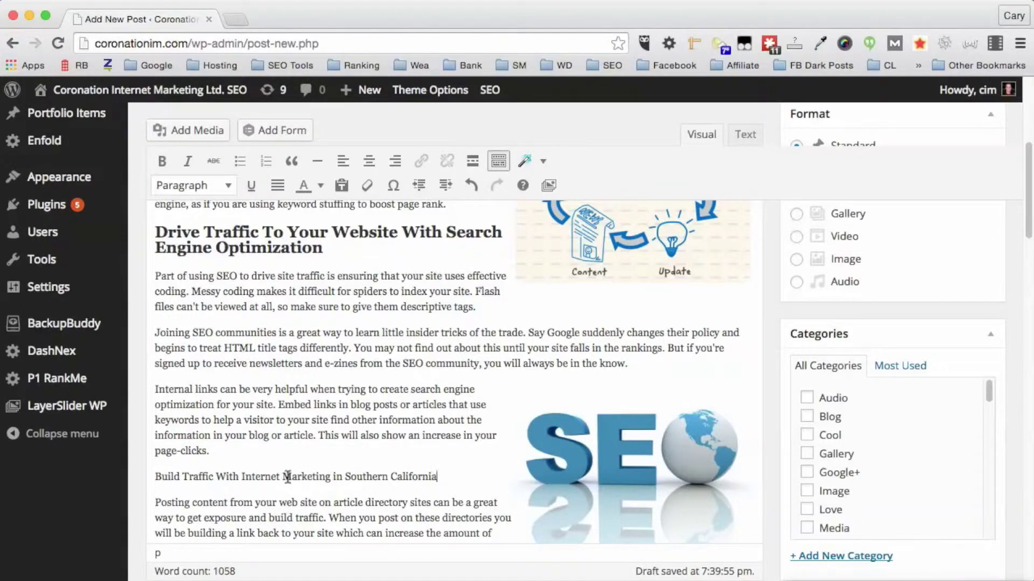
- Format the "Build Traffic With Internet Marketing in Southern California" line as Heading 2
{"action": "left_click_drag", "start_coordinate": [238, 476], "coordinate": [283, 477]}
{"action": "left_click_drag", "start_coordinate": [345, 476], "coordinate": [438, 477]}
{"action": "left_click", "coordinate": [439, 476]}
{"action": "left_click", "coordinate": [204, 185]}
{"action": "left_click", "coordinate": [240, 347]}
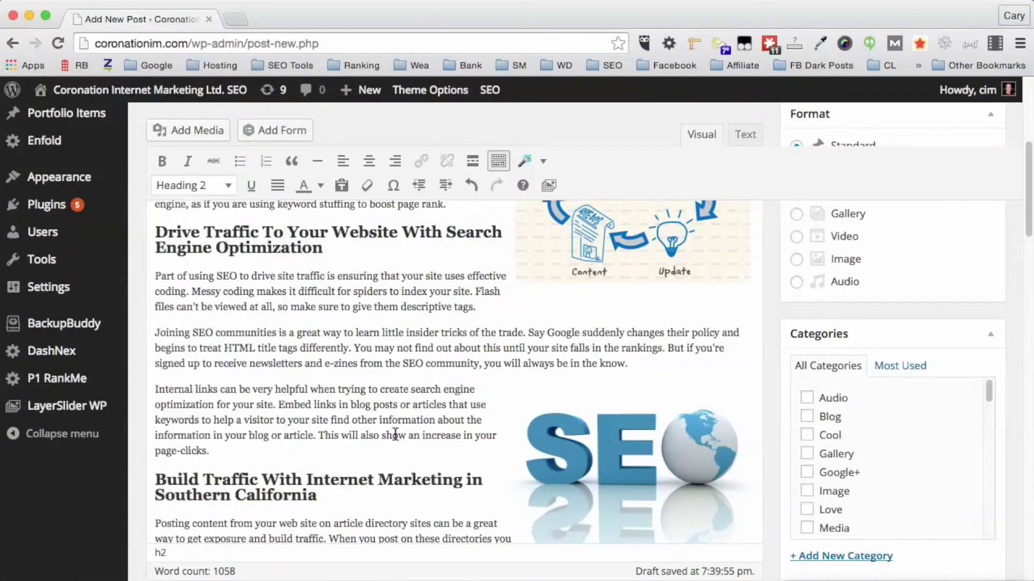
- Add the Heading 2 line "Keyword Research is Vital for Good Internet Marketing" above the paragraph beginning "One trick you can utilize"
{"action": "scroll", "coordinate": [394, 431], "scroll_direction": "down", "scroll_amount": 5}
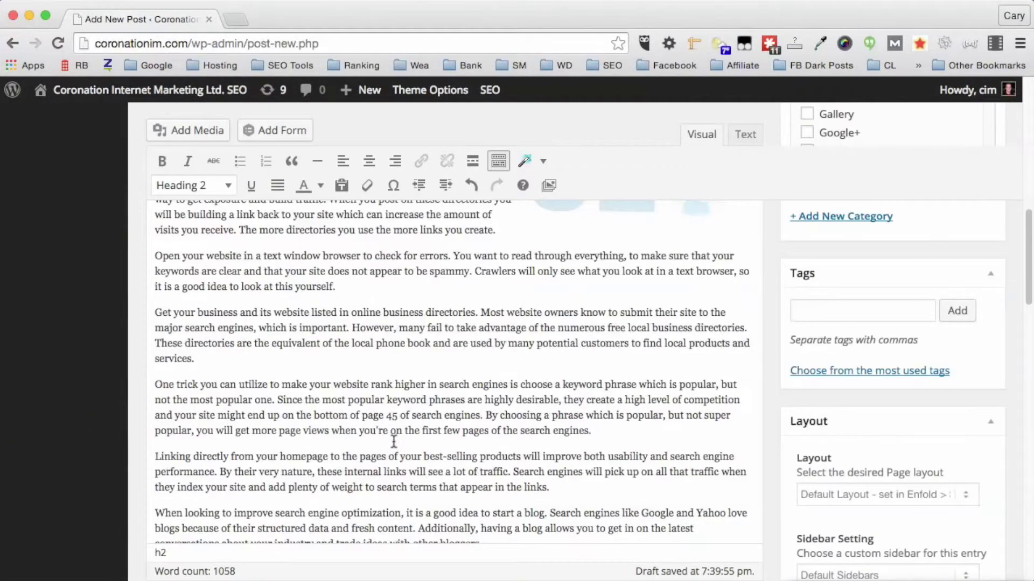
{"action": "scroll", "coordinate": [395, 434], "scroll_direction": "up", "scroll_amount": 10}
{"action": "scroll", "coordinate": [393, 440], "scroll_direction": "down", "scroll_amount": 6}
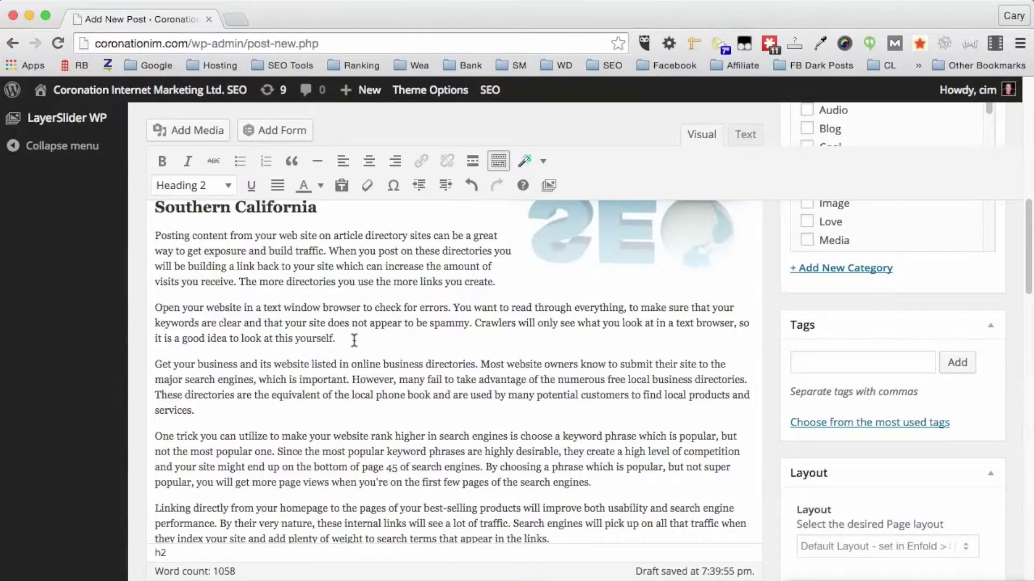
{"action": "left_click", "coordinate": [213, 417]}
{"action": "key", "text": "Return"}
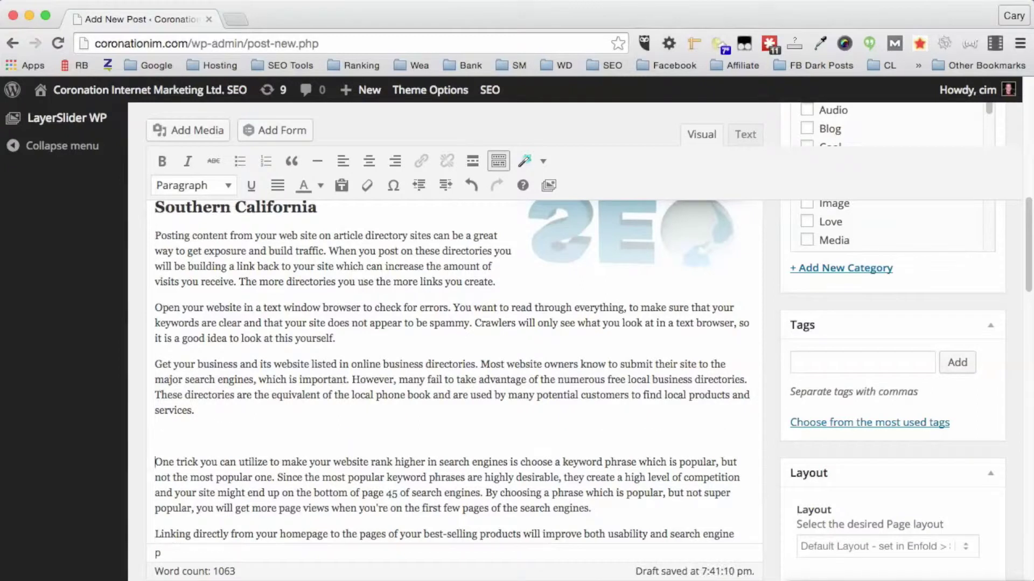
{"action": "key", "text": "Up"}
{"action": "type", "text": "Keyword Rese"}
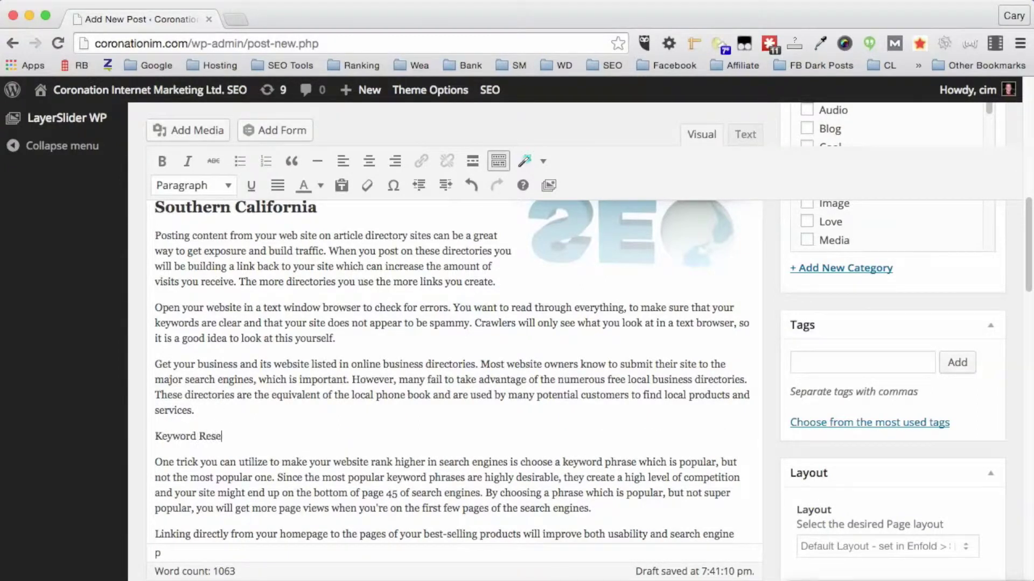
{"action": "type", "text": "arch is Vital for Good"}
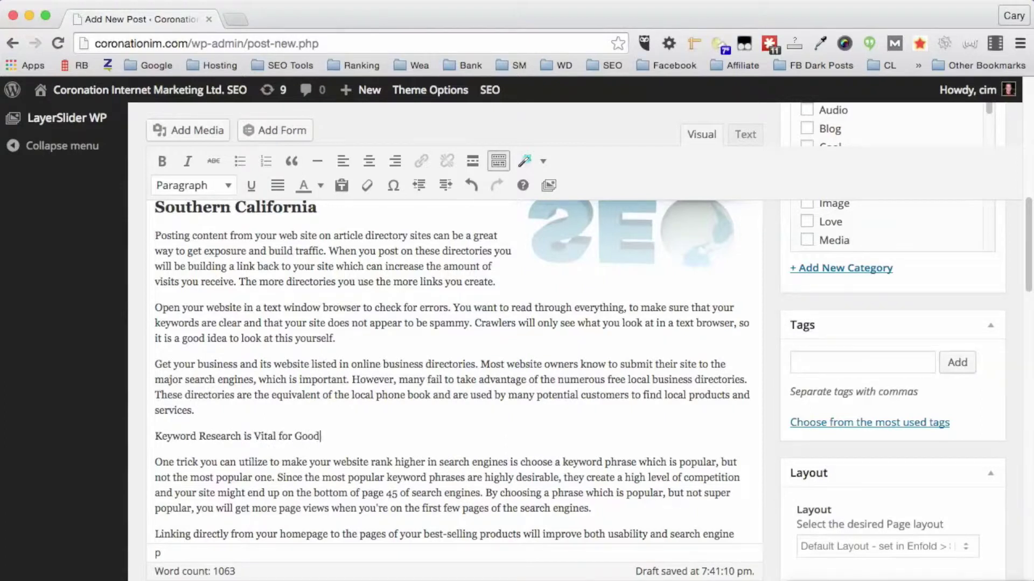
{"action": "type", "text": " Internet Marketing"}
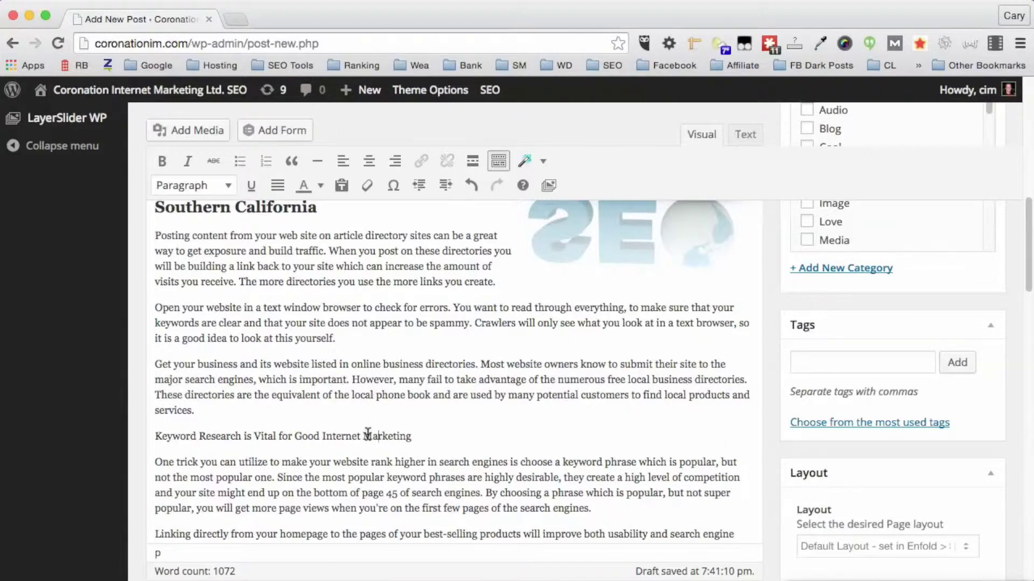
{"action": "left_click", "coordinate": [213, 185]}
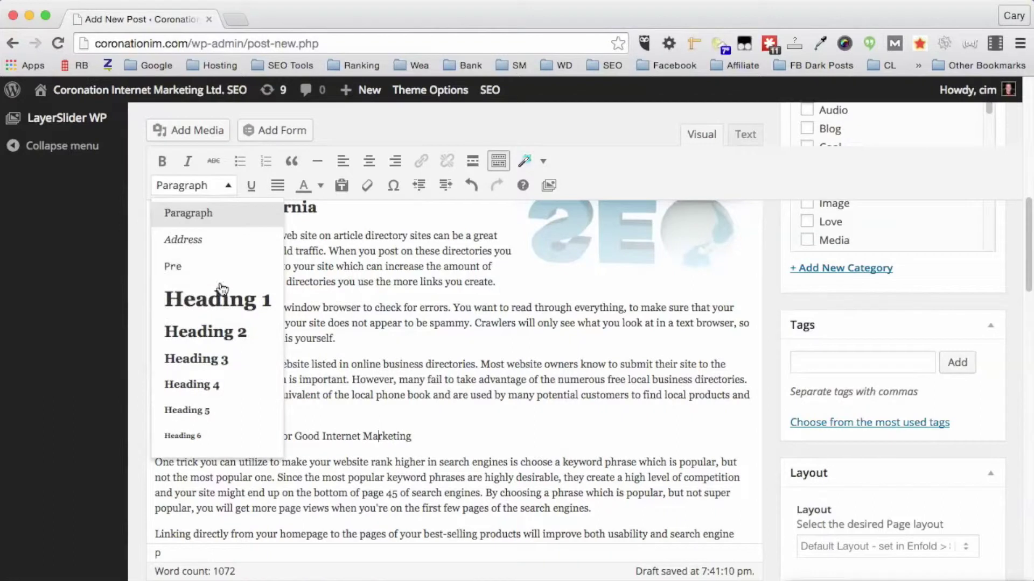
{"action": "left_click", "coordinate": [218, 340]}
- Add the Heading 2 line "Blogs Are Great For Getting Better Rankings" above the paragraph beginning "When looking to improve search engine optimization"
{"action": "scroll", "coordinate": [337, 376], "scroll_direction": "down", "scroll_amount": 5}
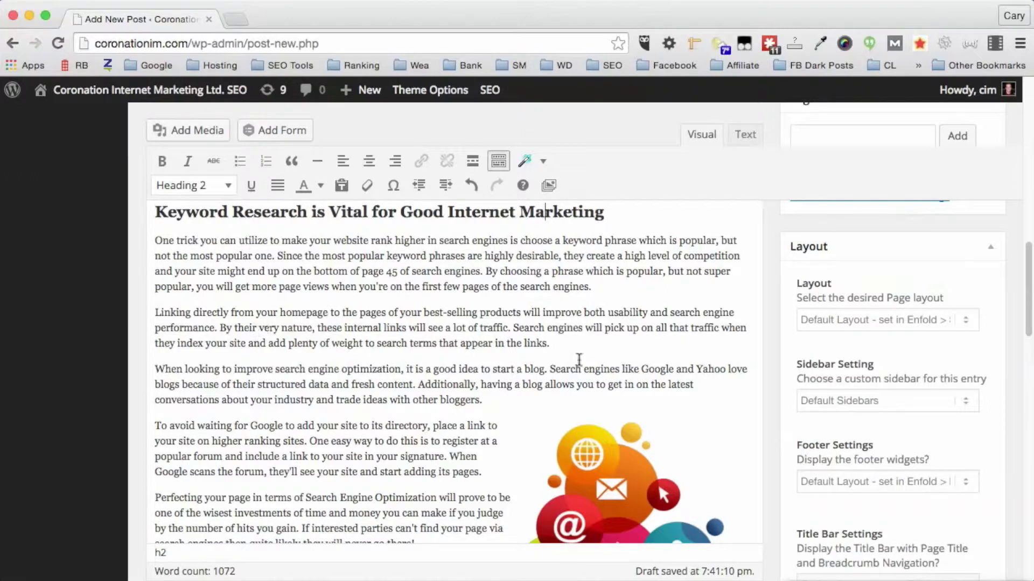
{"action": "left_click", "coordinate": [567, 344]}
{"action": "key", "text": "Return"}
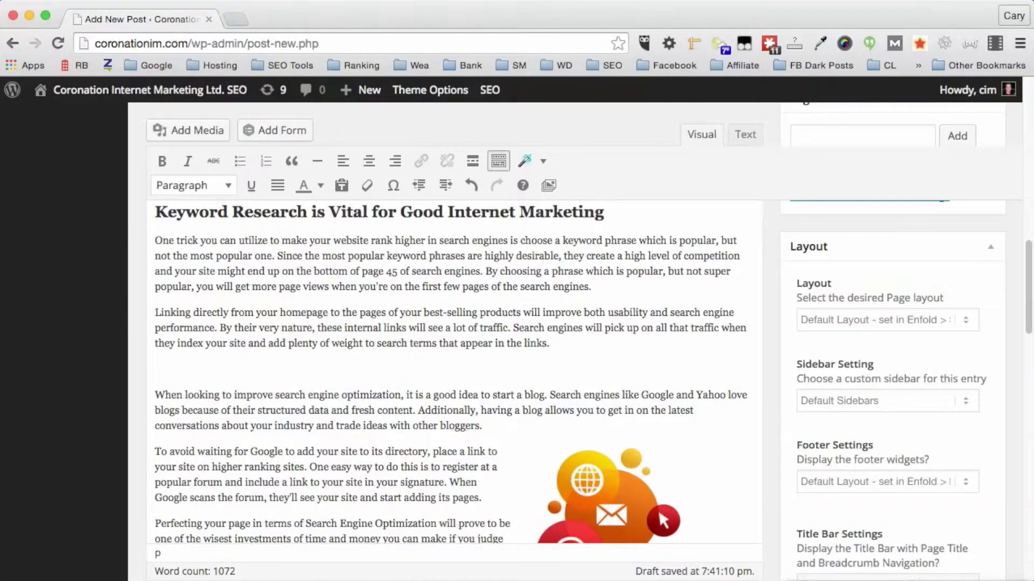
{"action": "type", "text": "Blogs ARE"}
{"action": "key", "text": "BackSpace"}
{"action": "type", "text": "Are Great For"}
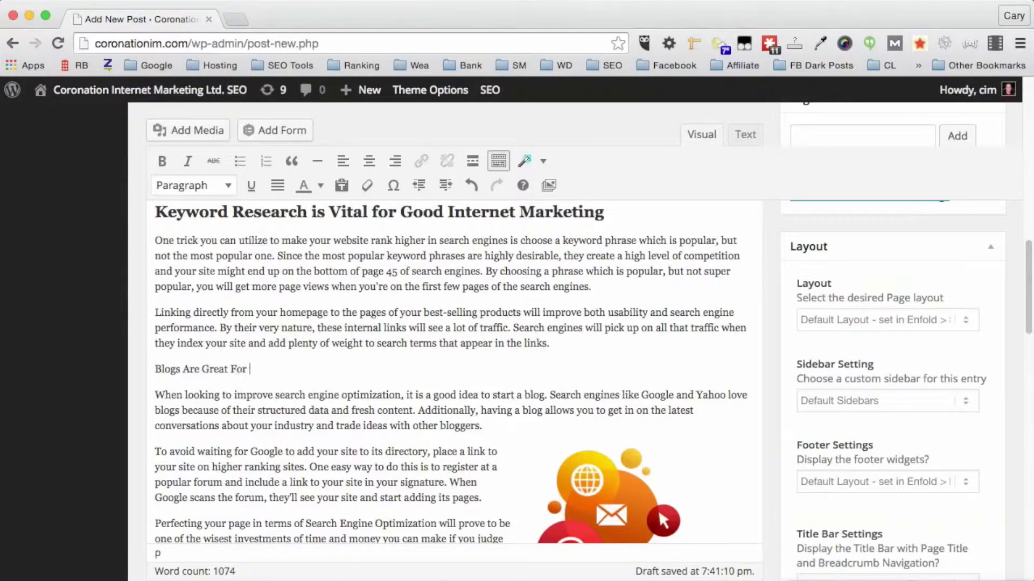
{"action": "type", "text": " Serach"}
{"action": "key", "text": "BackSpace"}
{"action": "key", "text": "BackSpace"}
{"action": "key", "text": "BackSpace"}
{"action": "type", "text": "Getting Bette"}
{"action": "key", "text": "BackSpace"}
{"action": "type", "text": "ter Rankings"}
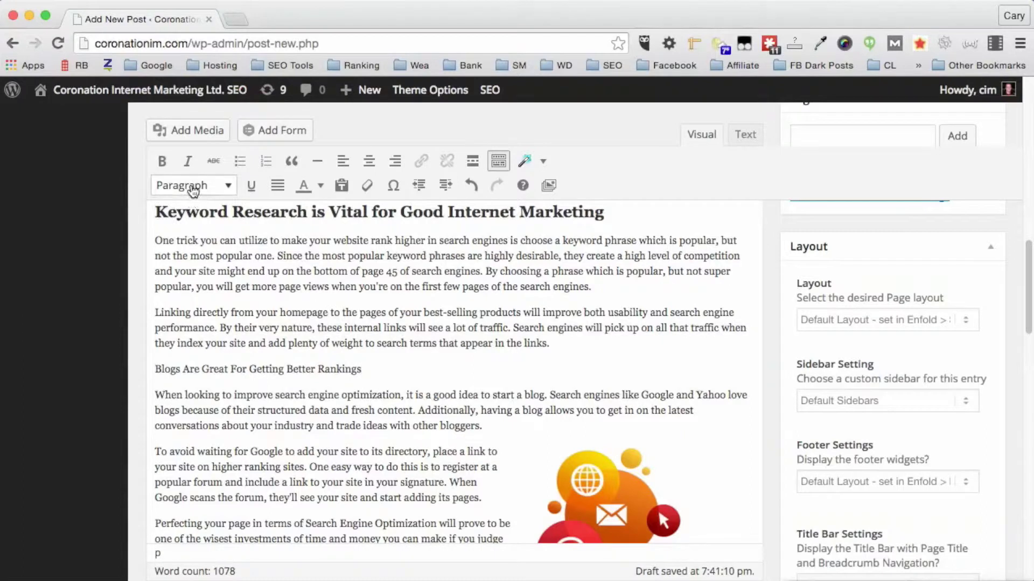
{"action": "left_click", "coordinate": [191, 185]}
{"action": "left_click", "coordinate": [198, 333]}
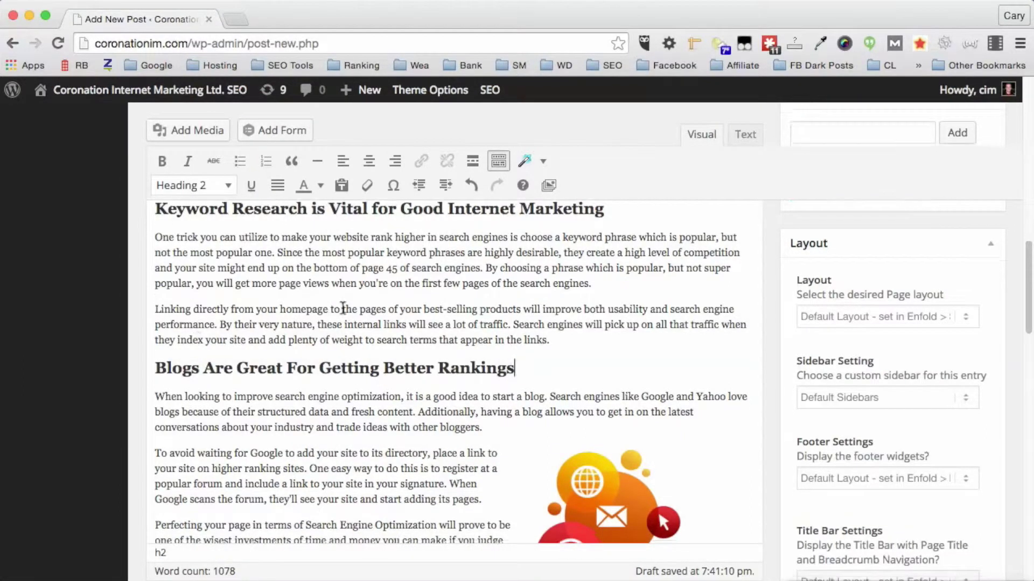
{"action": "scroll", "coordinate": [342, 310], "scroll_direction": "down", "scroll_amount": 4}
{"action": "scroll", "coordinate": [342, 311], "scroll_direction": "up", "scroll_amount": 15}
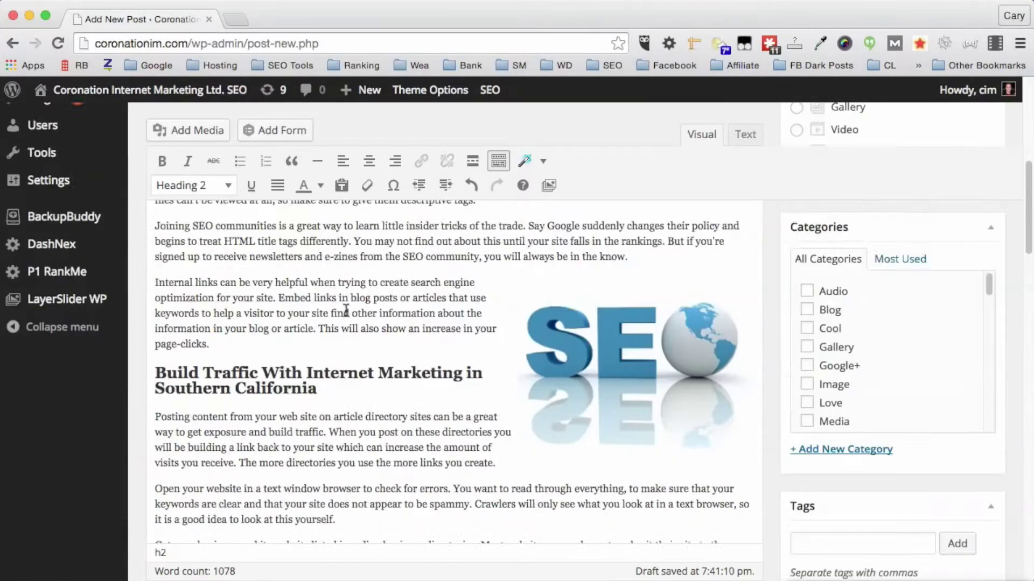
{"action": "scroll", "coordinate": [345, 317], "scroll_direction": "down", "scroll_amount": 15}
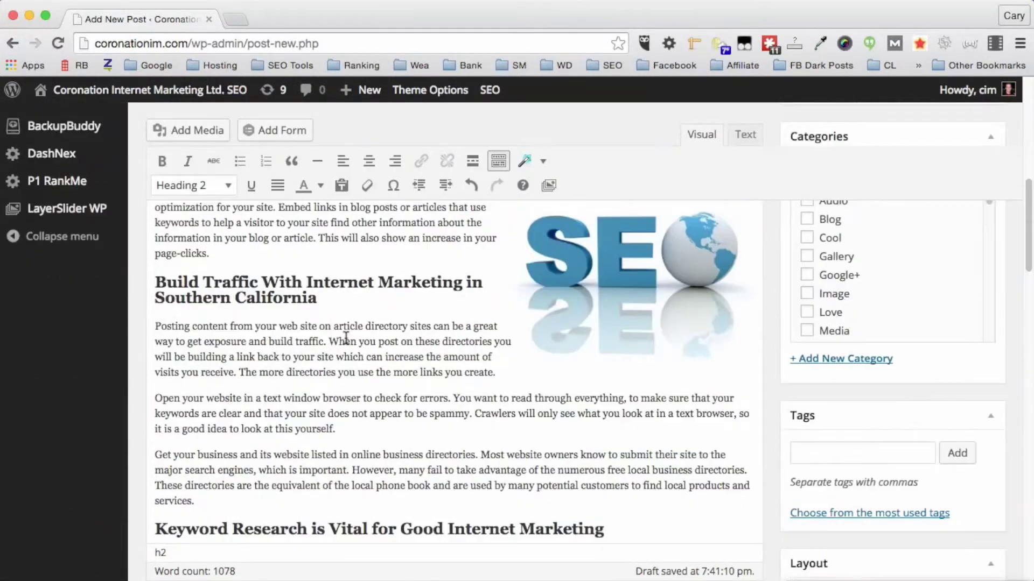
{"action": "scroll", "coordinate": [345, 338], "scroll_direction": "down", "scroll_amount": 5}
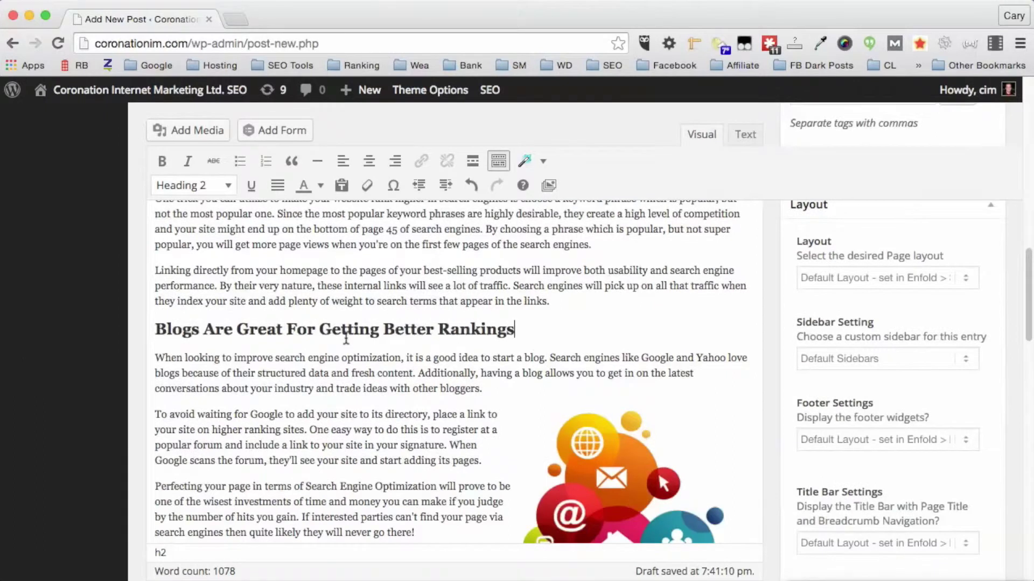
{"action": "scroll", "coordinate": [345, 337], "scroll_direction": "up", "scroll_amount": 8}
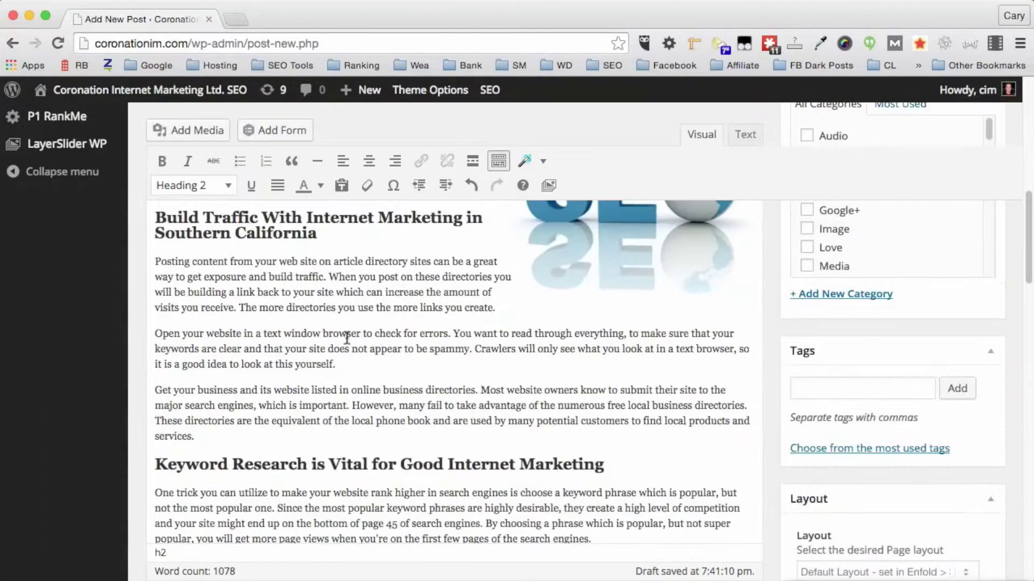
{"action": "scroll", "coordinate": [347, 335], "scroll_direction": "up", "scroll_amount": 10}
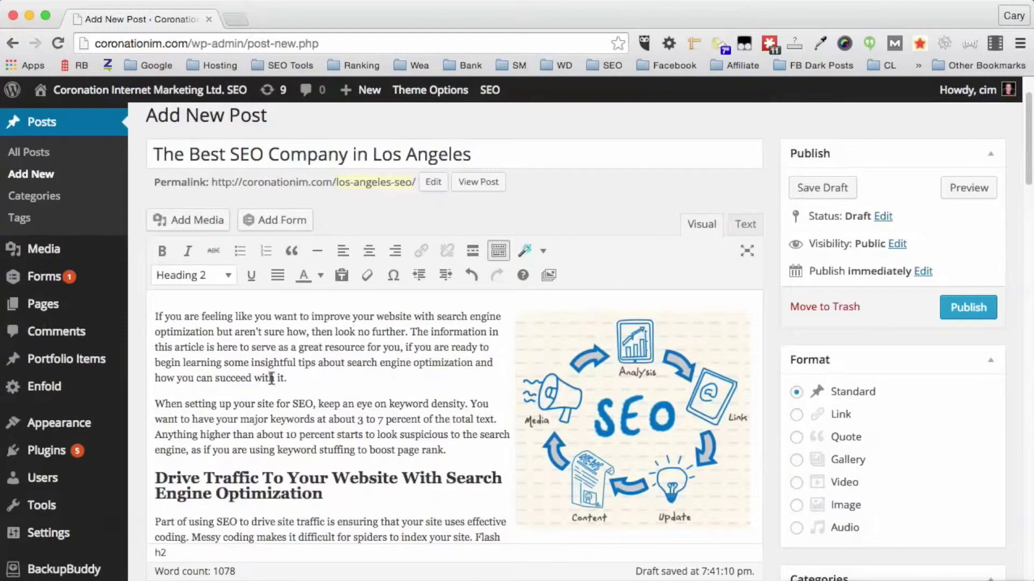
{"action": "left_click_drag", "start_coordinate": [292, 404], "coordinate": [310, 402]}
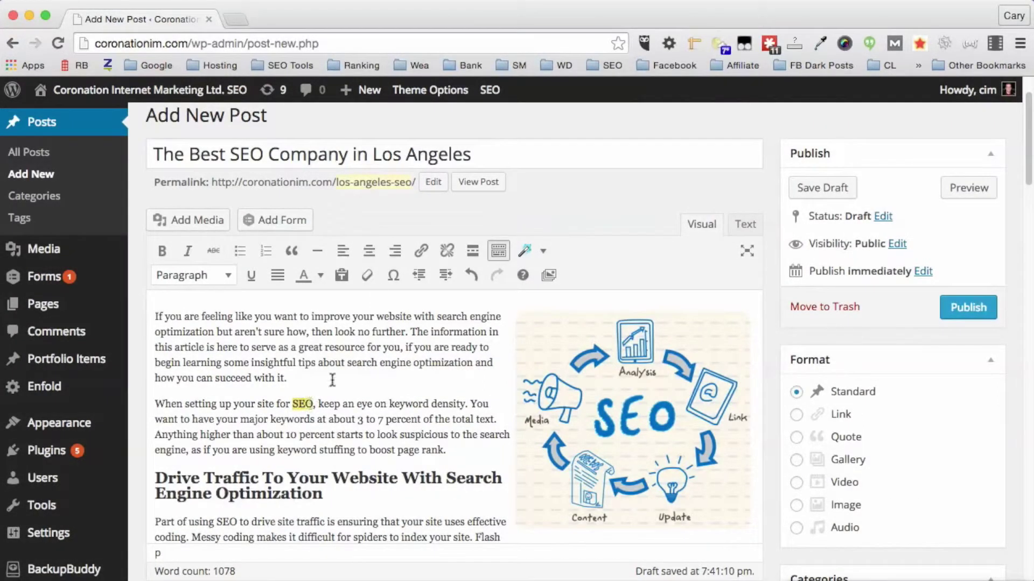
{"action": "left_click", "coordinate": [420, 251]}
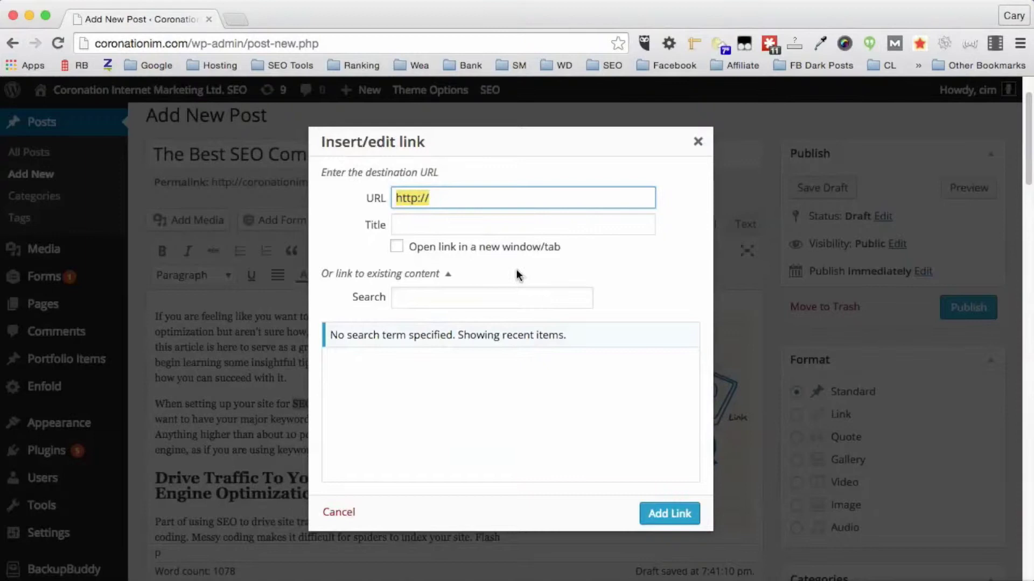
{"action": "scroll", "coordinate": [453, 344], "scroll_direction": "down", "scroll_amount": 3}
{"action": "scroll", "coordinate": [452, 413], "scroll_direction": "up", "scroll_amount": 5}
{"action": "left_click", "coordinate": [443, 199]}
{"action": "type", "text": "coronationim.com/"}
{"action": "key", "text": "Tab"}
{"action": "left_click", "coordinate": [668, 514]}
- Link the phrase "drive site traffic" under the first subheading to the existing Port Coquitlam SEO page
{"action": "scroll", "coordinate": [291, 409], "scroll_direction": "down", "scroll_amount": 1}
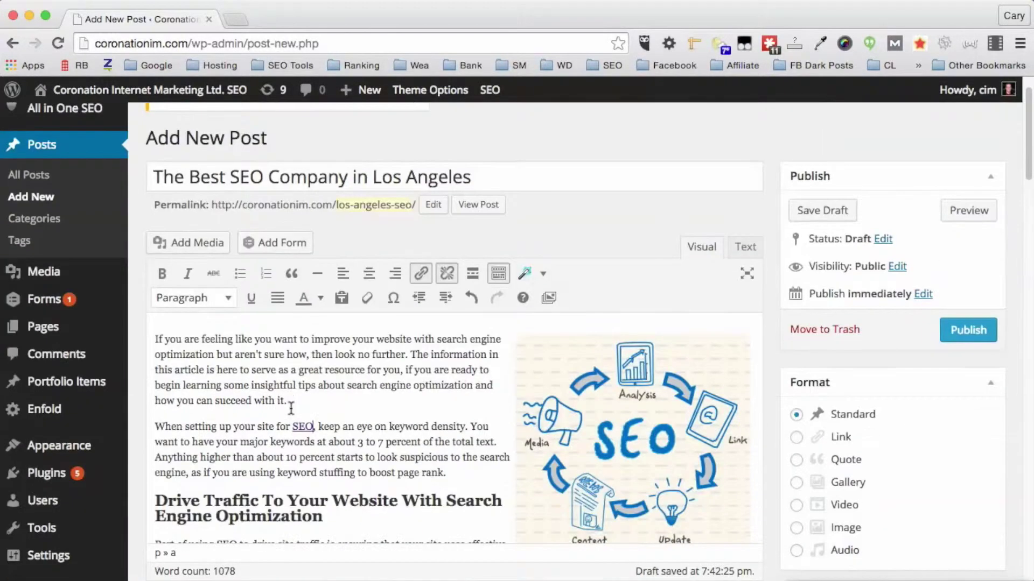
{"action": "scroll", "coordinate": [291, 409], "scroll_direction": "down", "scroll_amount": 4}
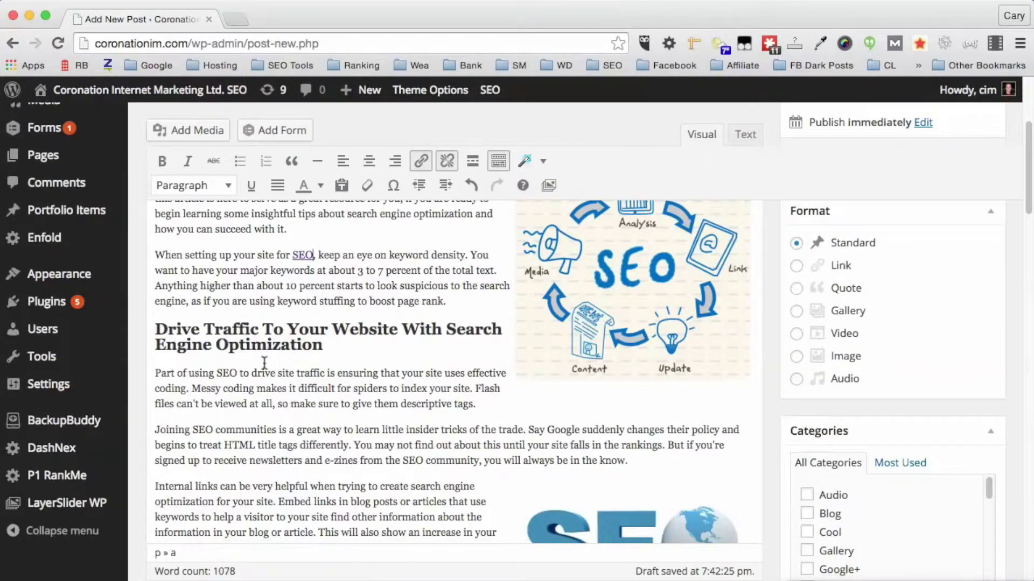
{"action": "left_click_drag", "start_coordinate": [252, 376], "coordinate": [326, 375]}
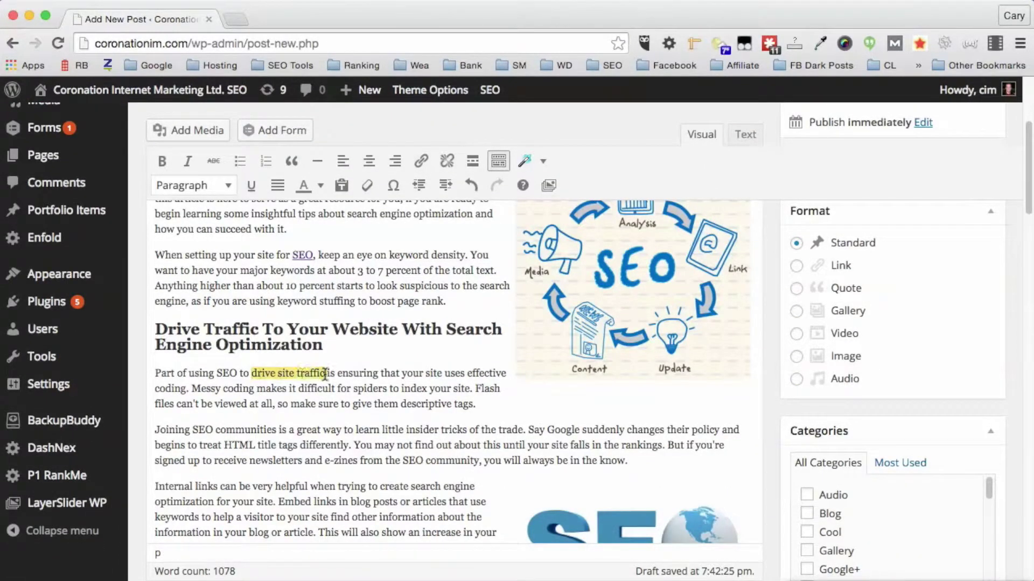
{"action": "left_click", "coordinate": [421, 161]}
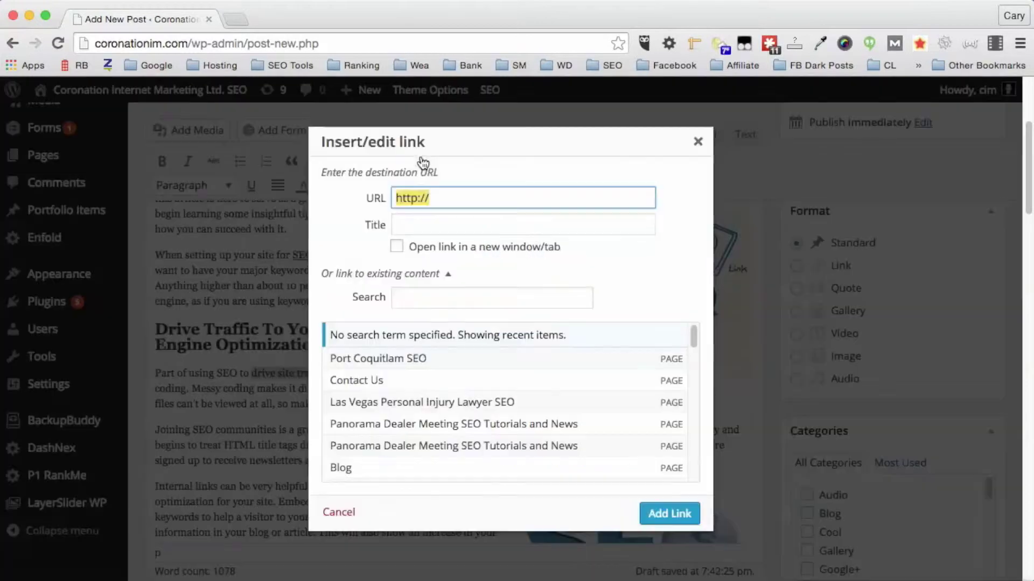
{"action": "left_click", "coordinate": [419, 359]}
{"action": "left_click", "coordinate": [650, 515]}
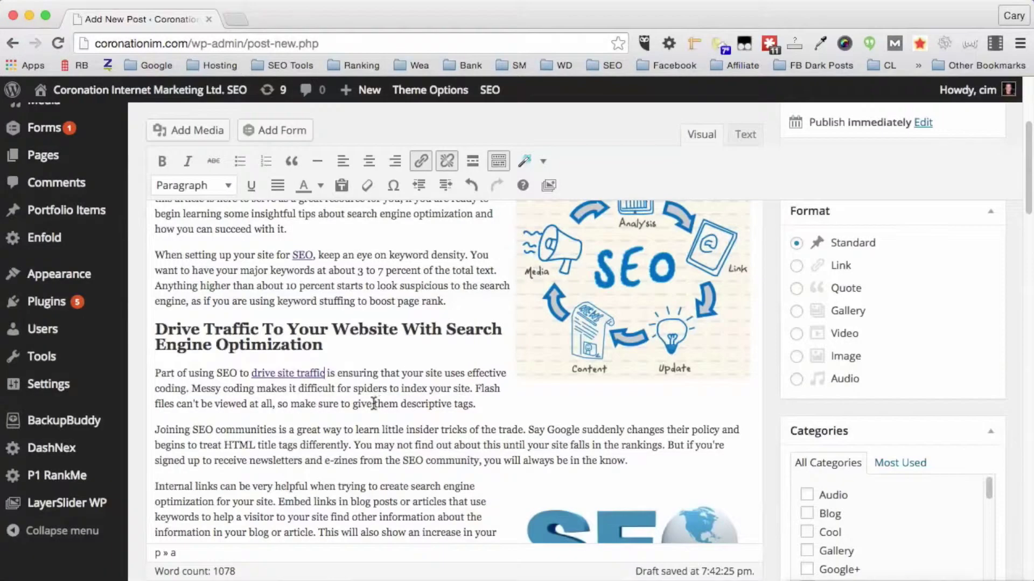
- Link the words "Internal links" at the start of their paragraph to the existing Vancouver SEO page
{"action": "scroll", "coordinate": [373, 403], "scroll_direction": "down", "scroll_amount": 2}
{"action": "scroll", "coordinate": [373, 403], "scroll_direction": "down", "scroll_amount": 3}
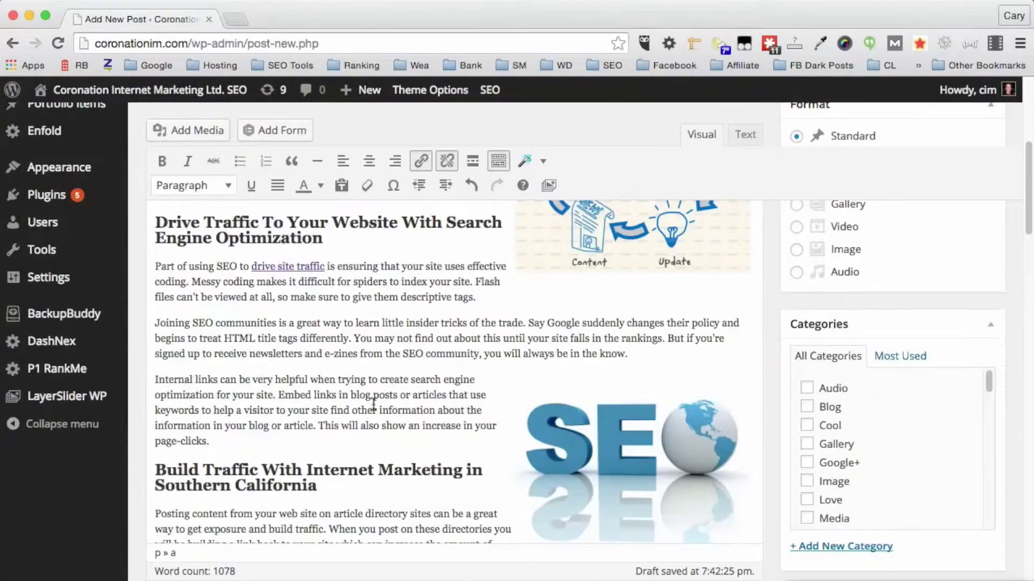
{"action": "scroll", "coordinate": [314, 391], "scroll_direction": "down", "scroll_amount": 2}
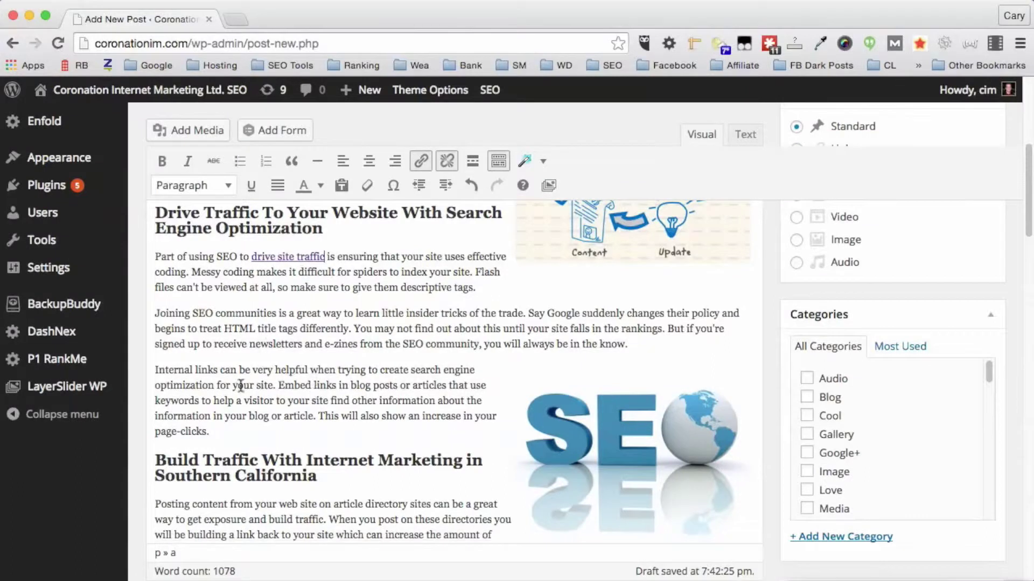
{"action": "left_click_drag", "start_coordinate": [155, 314], "coordinate": [212, 317]}
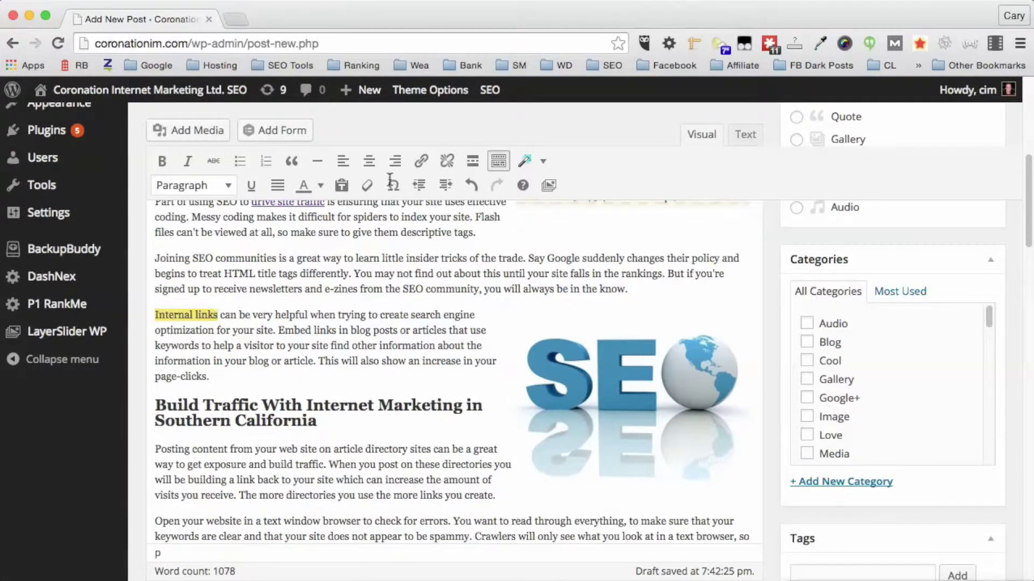
{"action": "left_click", "coordinate": [421, 161]}
{"action": "scroll", "coordinate": [537, 393], "scroll_direction": "down", "scroll_amount": 3}
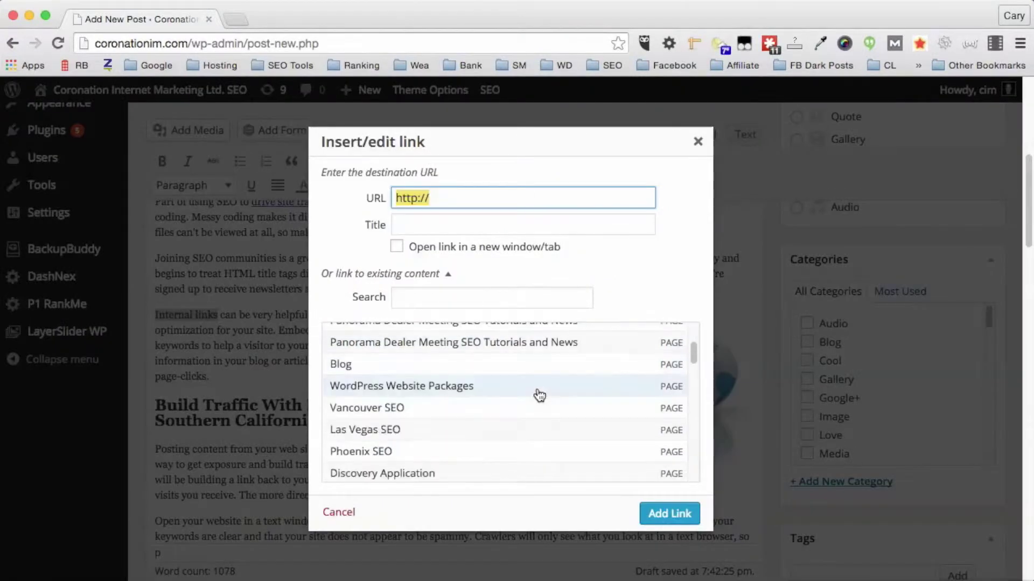
{"action": "left_click", "coordinate": [401, 410]}
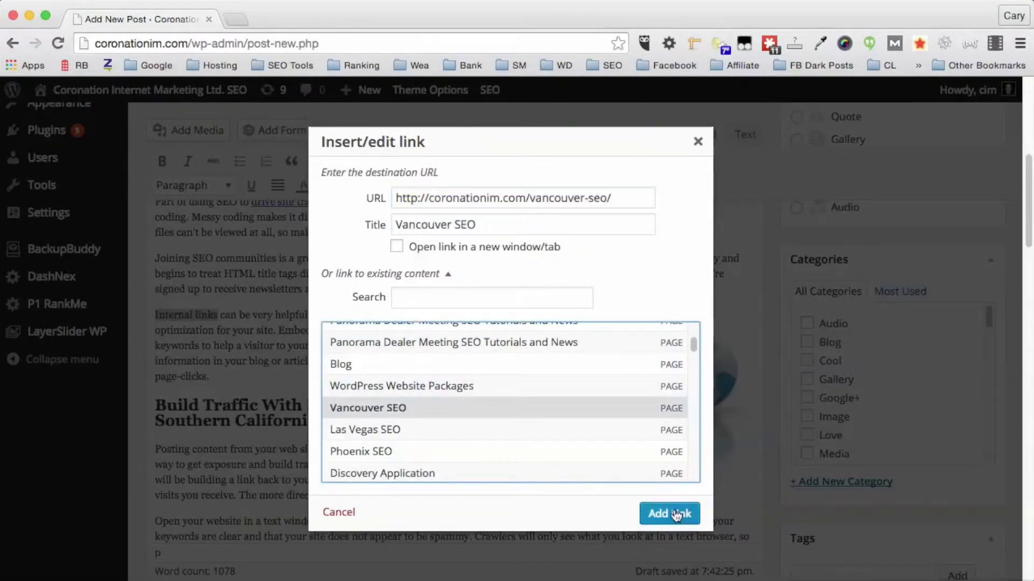
{"action": "left_click", "coordinate": [670, 513]}
- Review the title, permalink and opening sections of the post, checking the placement of the internal links
{"action": "scroll", "coordinate": [367, 338], "scroll_direction": "up", "scroll_amount": 5}
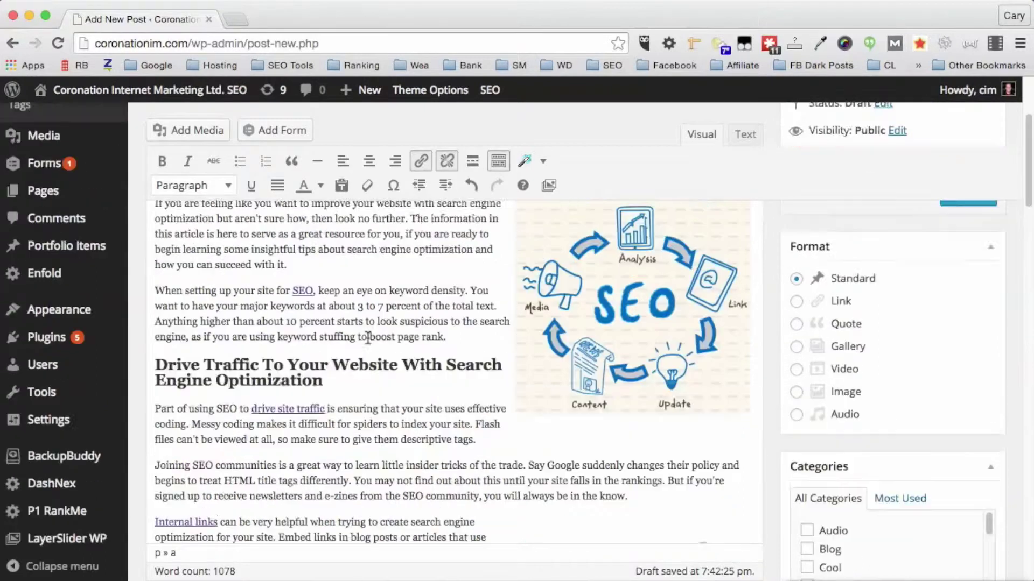
{"action": "scroll", "coordinate": [367, 337], "scroll_direction": "up", "scroll_amount": 3}
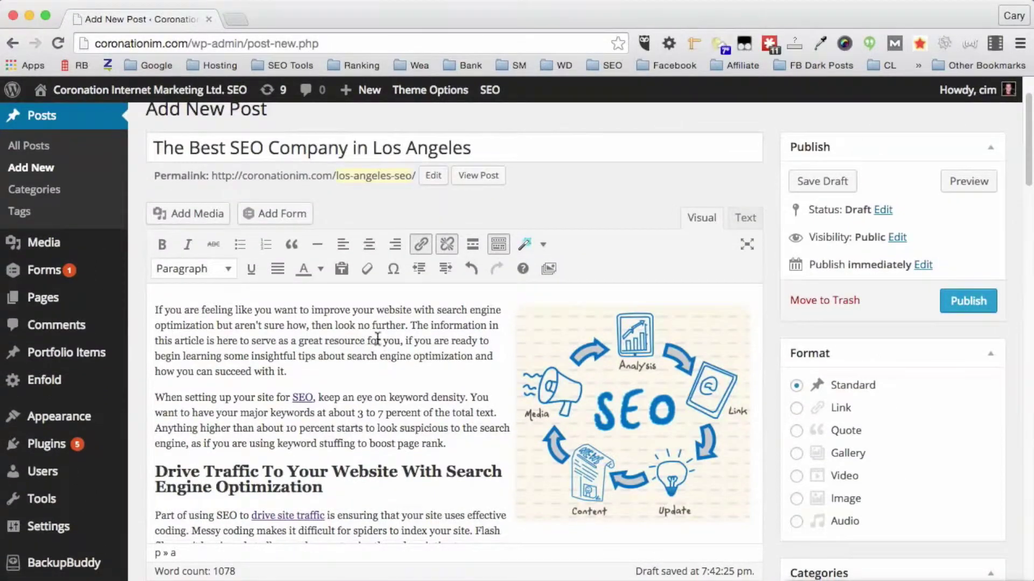
{"action": "scroll", "coordinate": [377, 338], "scroll_direction": "down", "scroll_amount": 3}
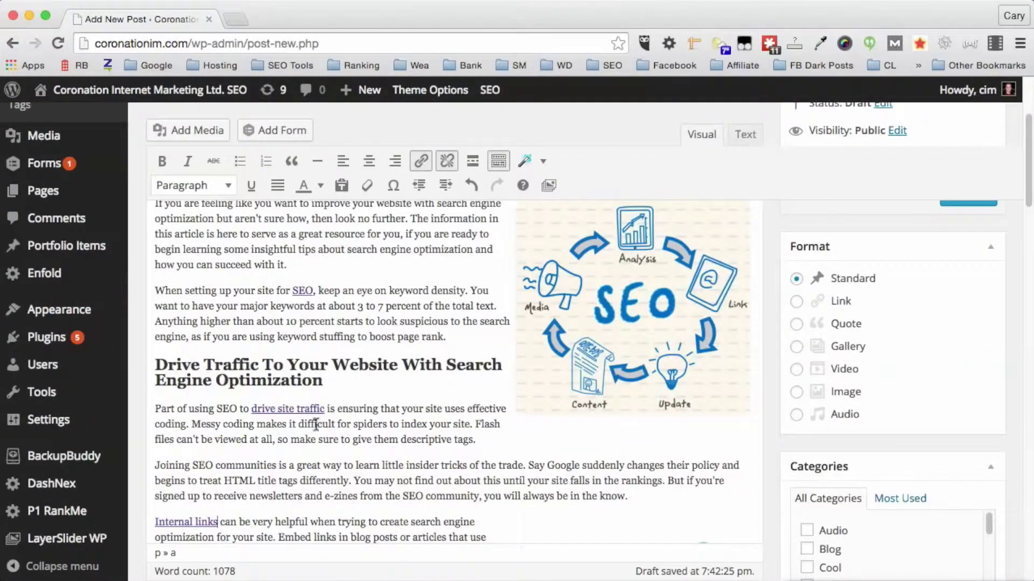
{"action": "scroll", "coordinate": [316, 425], "scroll_direction": "down", "scroll_amount": 2}
{"action": "scroll", "coordinate": [199, 454], "scroll_direction": "down", "scroll_amount": 5}
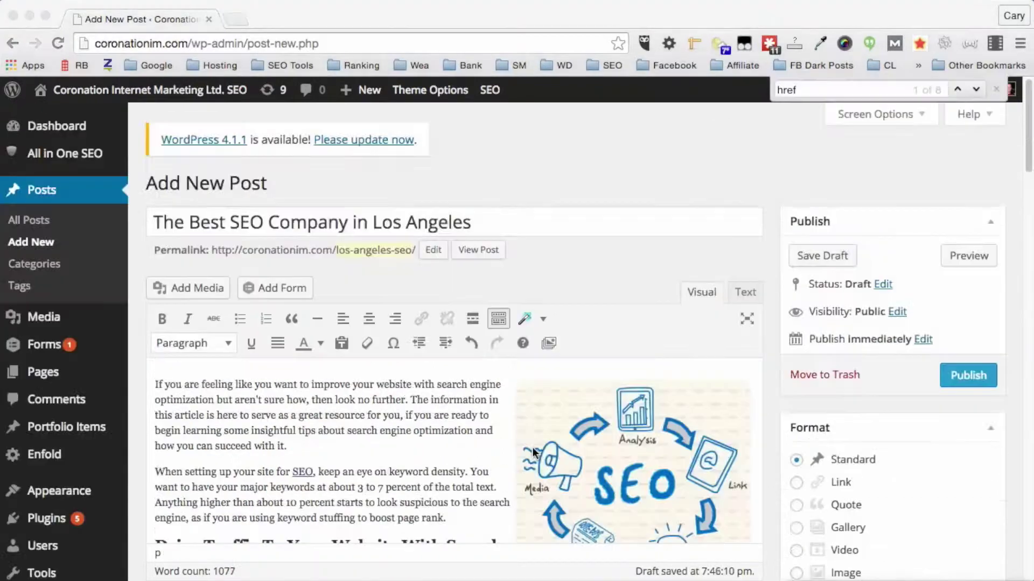
{"action": "scroll", "coordinate": [371, 417], "scroll_direction": "down", "scroll_amount": 2}
{"action": "scroll", "coordinate": [375, 420], "scroll_direction": "down", "scroll_amount": 3}
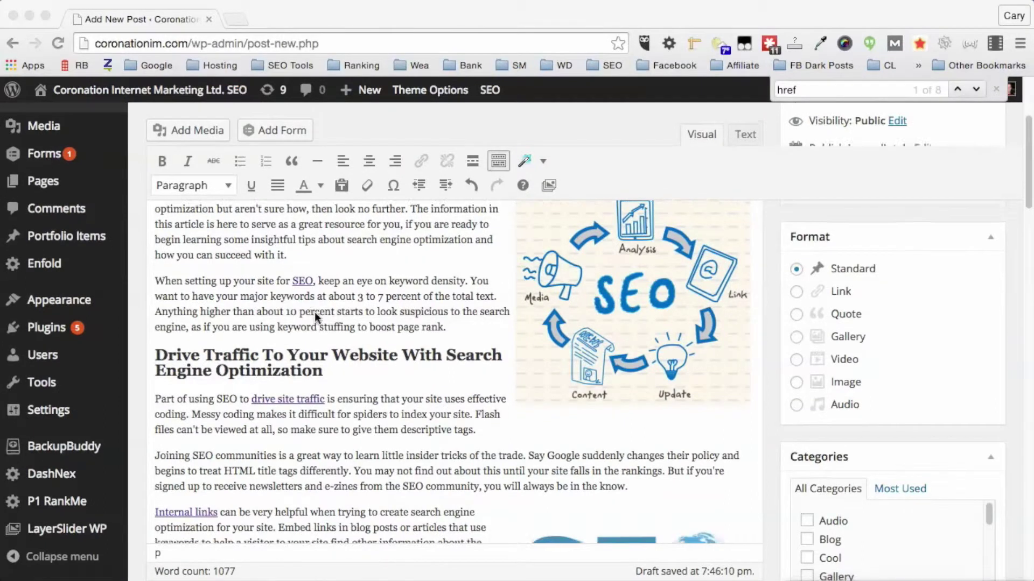
{"action": "scroll", "coordinate": [311, 296], "scroll_direction": "down", "scroll_amount": 2}
{"action": "left_click", "coordinate": [297, 330]}
{"action": "scroll", "coordinate": [291, 335], "scroll_direction": "down", "scroll_amount": 1}
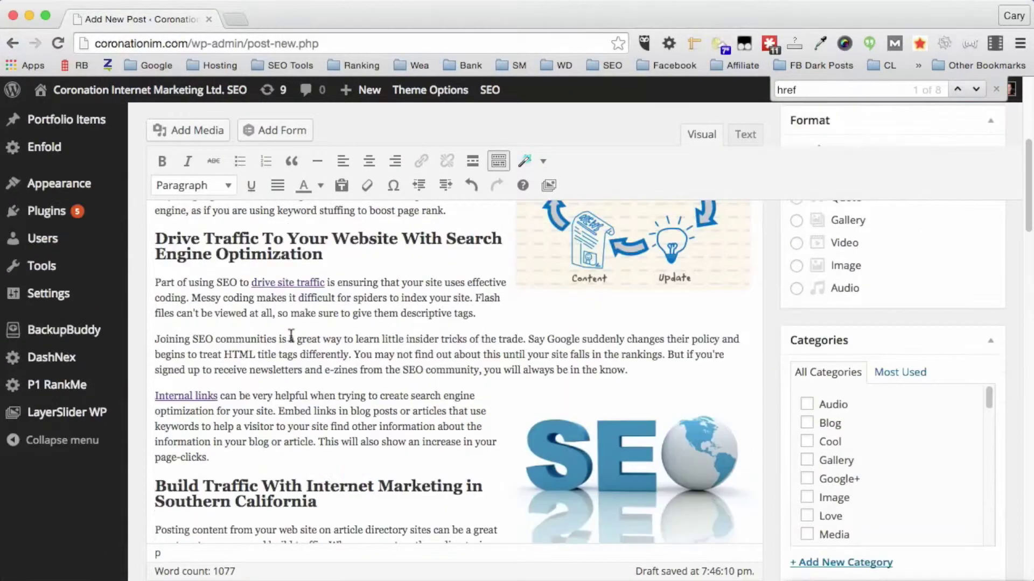
- Search Google for "seo" in a new browser tab, open Moz's Beginner's Guide to SEO and copy its address
{"action": "scroll", "coordinate": [196, 397], "scroll_direction": "down", "scroll_amount": 3}
{"action": "scroll", "coordinate": [350, 444], "scroll_direction": "down", "scroll_amount": 2}
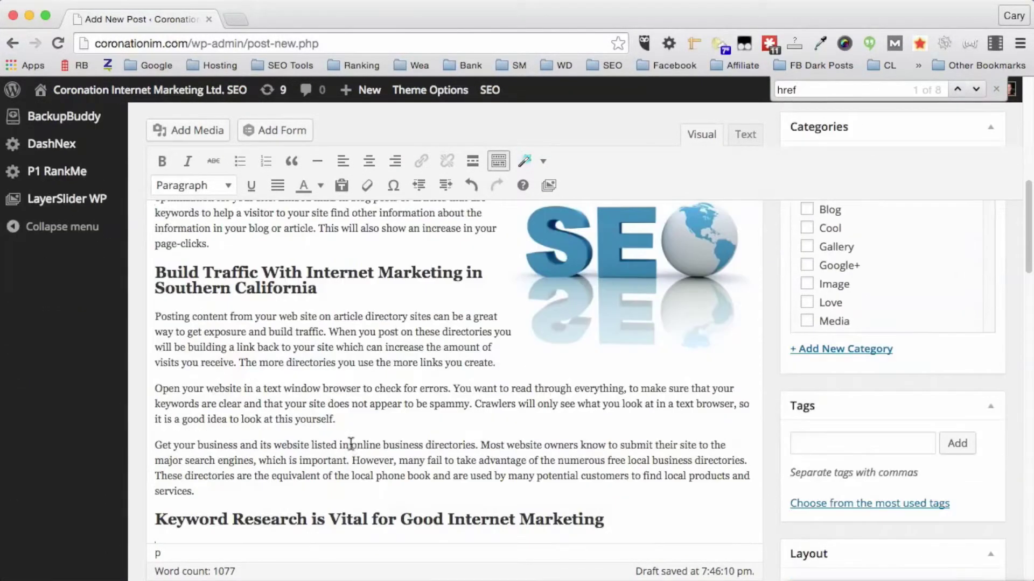
{"action": "scroll", "coordinate": [353, 443], "scroll_direction": "up", "scroll_amount": 7}
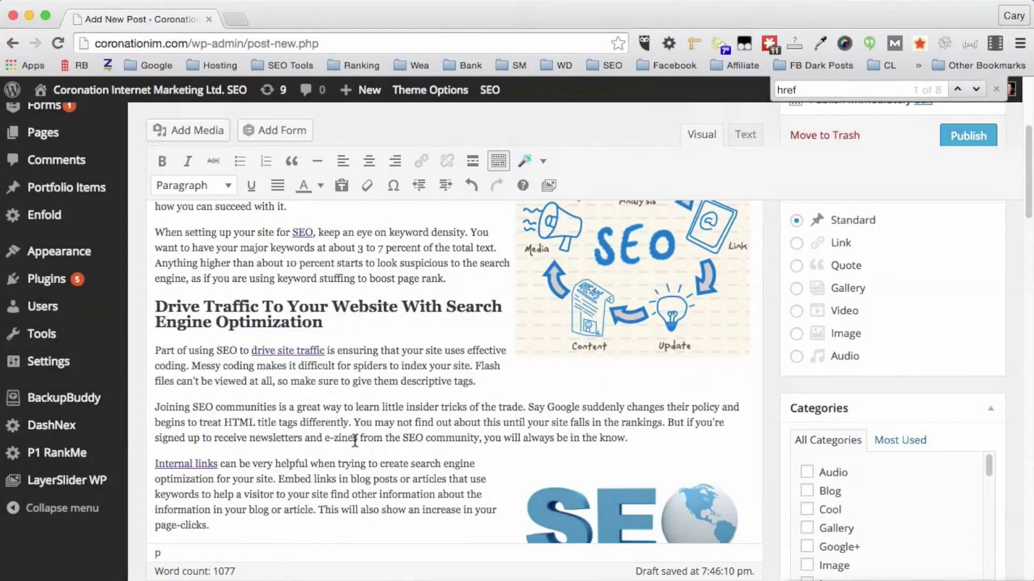
{"action": "scroll", "coordinate": [431, 378], "scroll_direction": "up", "scroll_amount": 5}
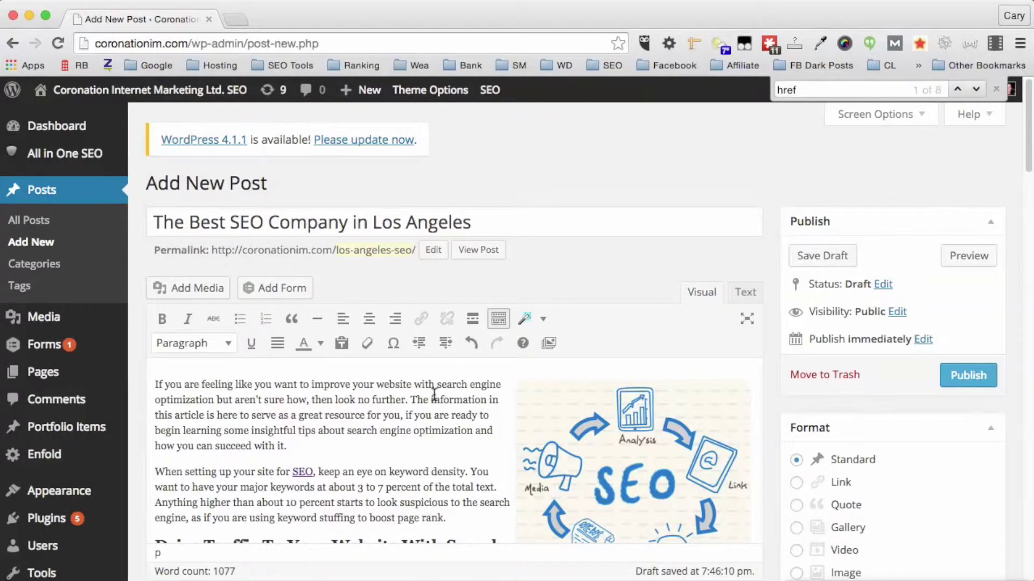
{"action": "left_click", "coordinate": [236, 19]}
{"action": "type", "text": "seo"}
{"action": "key", "text": "BackSpace"}
{"action": "key", "text": "Return"}
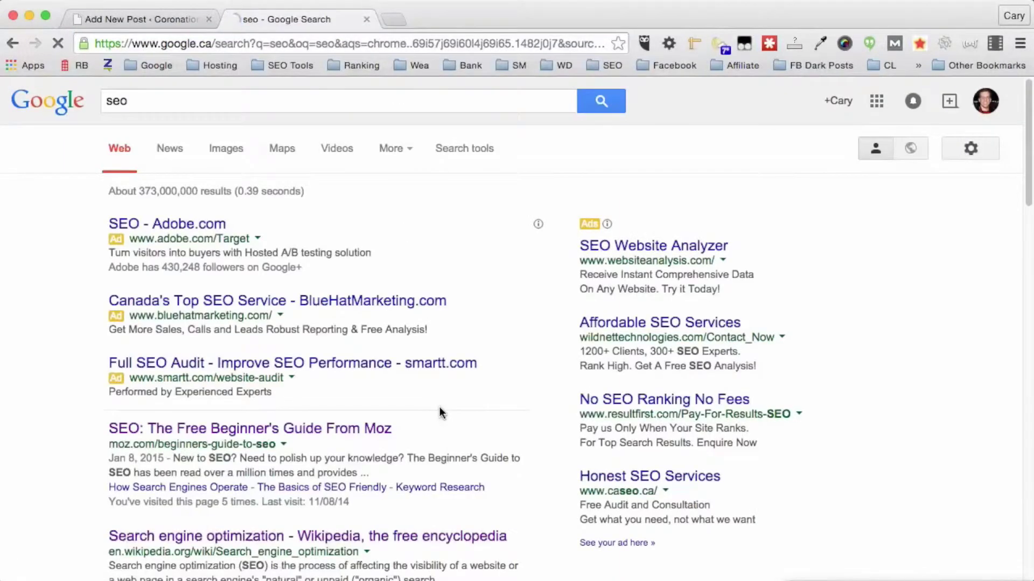
{"action": "scroll", "coordinate": [302, 368], "scroll_direction": "down", "scroll_amount": 2}
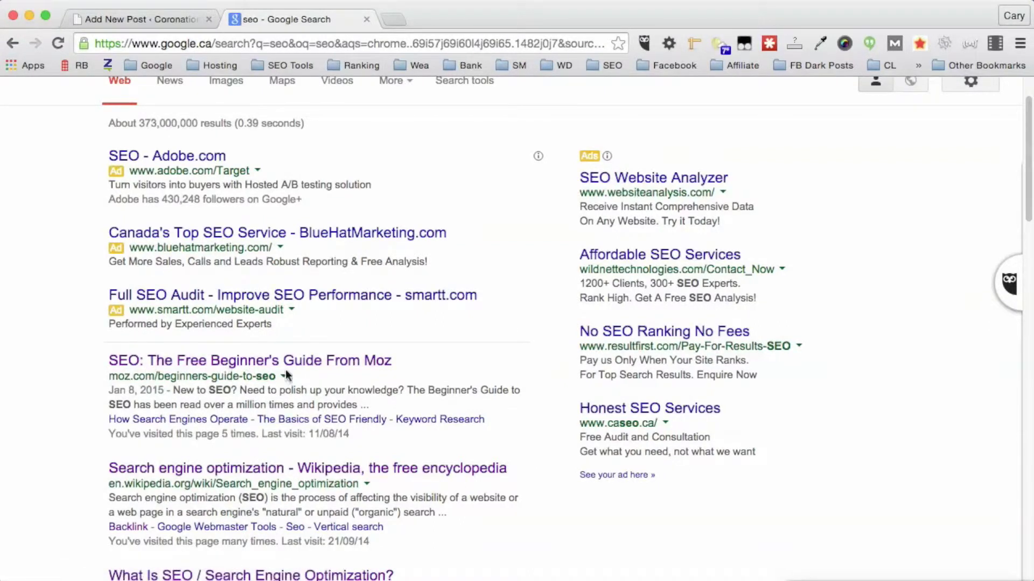
{"action": "left_click", "coordinate": [253, 369]}
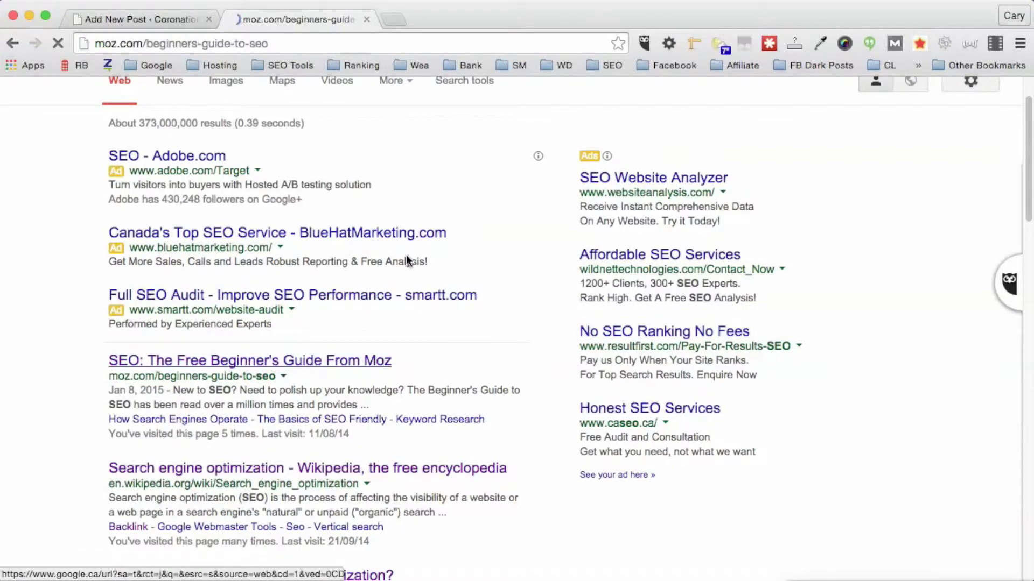
{"action": "left_click", "coordinate": [203, 54]}
{"action": "key", "text": "super+c"}
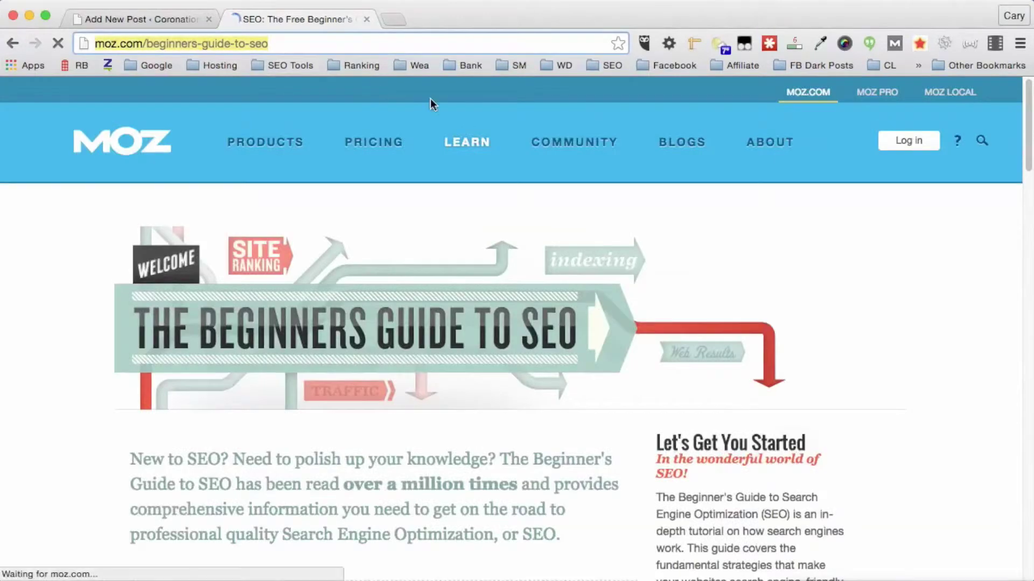
{"action": "left_click", "coordinate": [162, 20]}
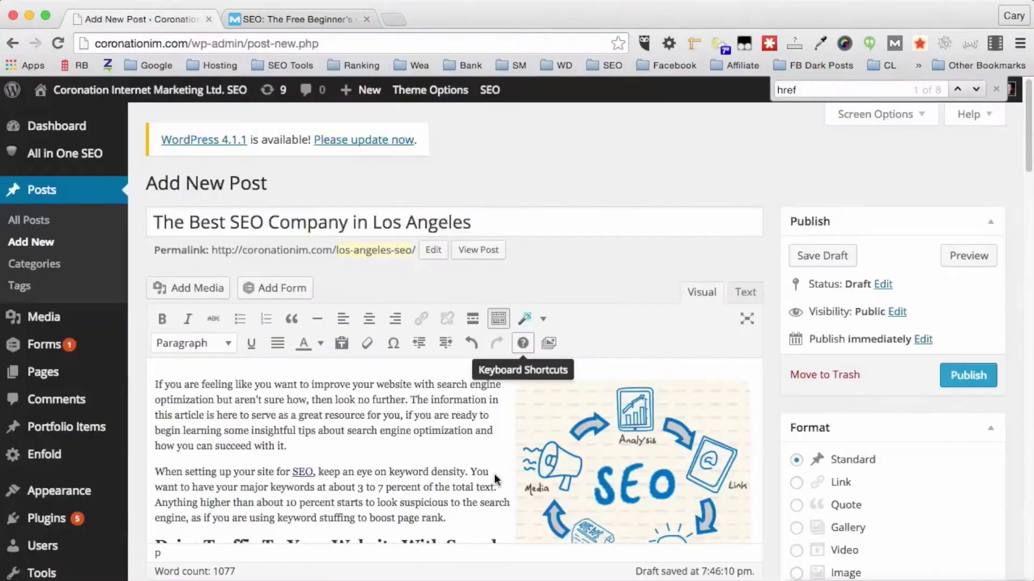
{"action": "scroll", "coordinate": [526, 406], "scroll_direction": "down", "scroll_amount": 5}
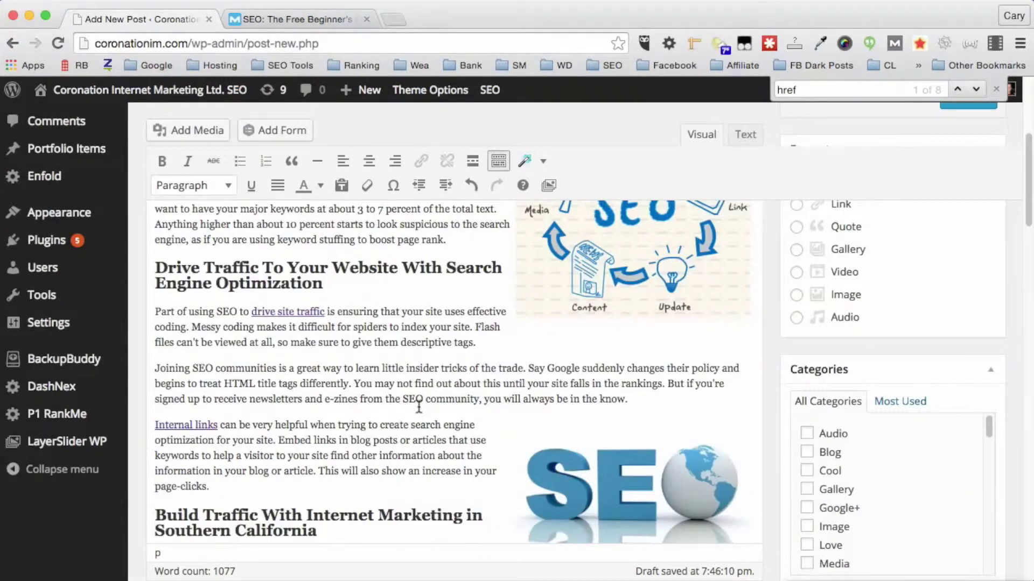
{"action": "left_click_drag", "start_coordinate": [402, 399], "coordinate": [478, 399]}
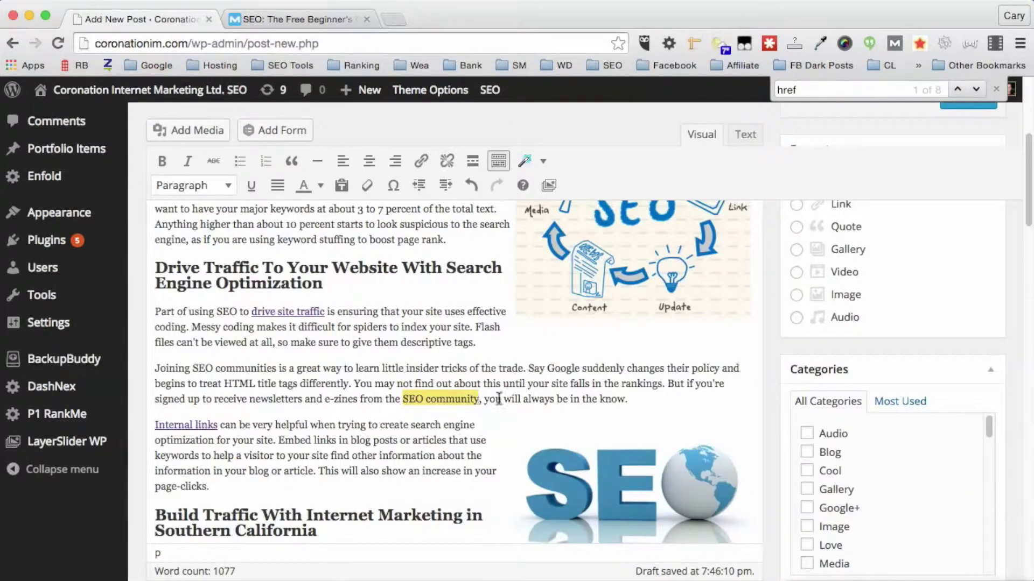
{"action": "left_click", "coordinate": [421, 161]}
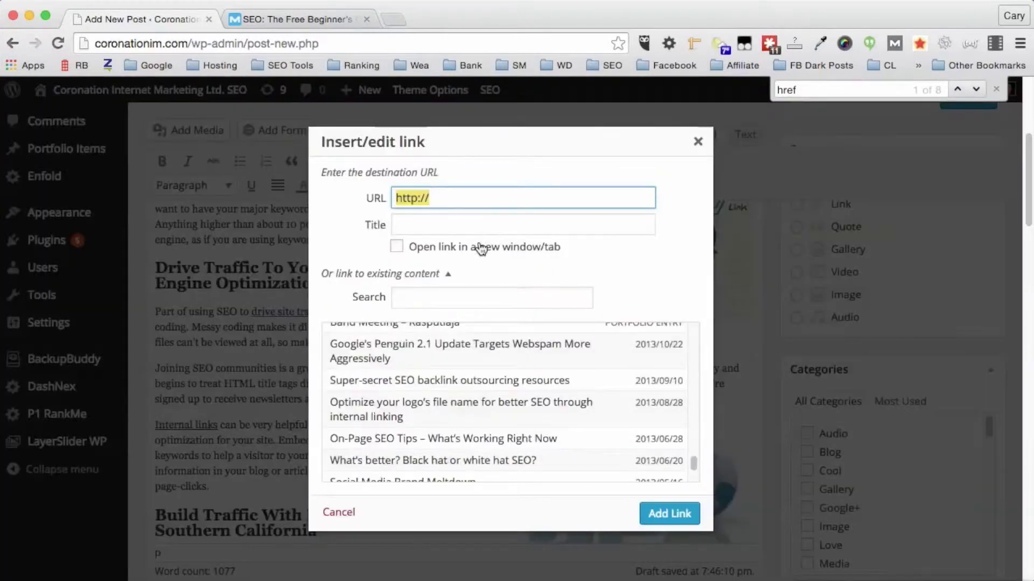
{"action": "key", "text": "super+v"}
{"action": "left_click", "coordinate": [468, 227]}
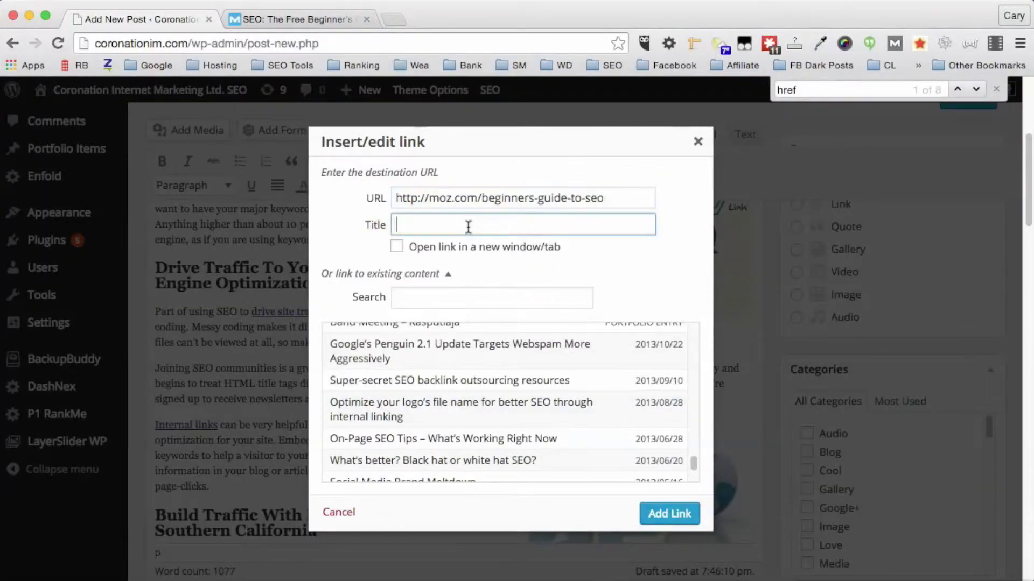
{"action": "type", "text": "Moz Beggine"}
{"action": "key", "text": "BackSpace"}
{"action": "key", "text": "BackSpace"}
{"action": "key", "text": "BackSpace"}
{"action": "key", "text": "BackSpace"}
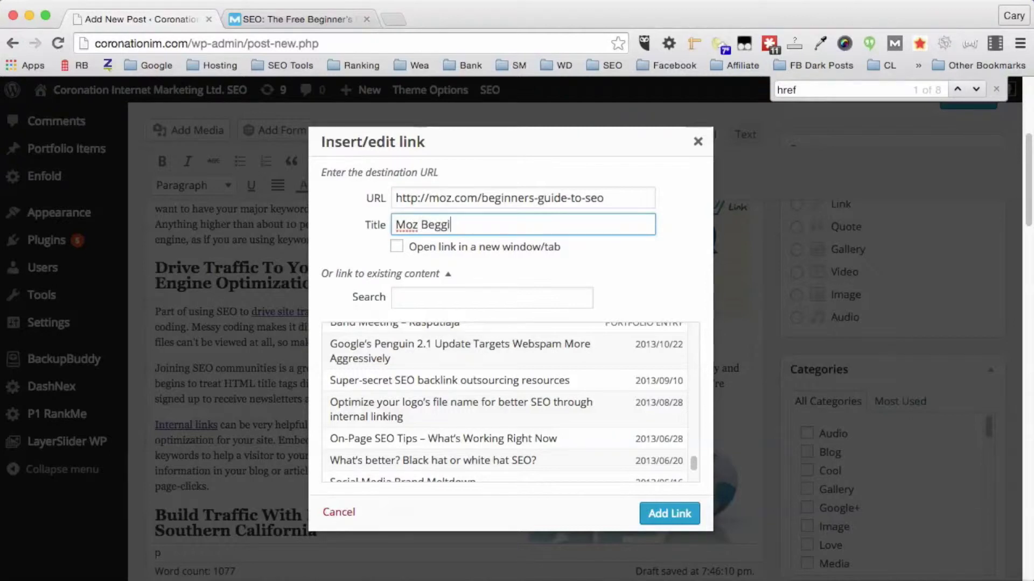
{"action": "type", "text": "inner's Guide to SEO"}
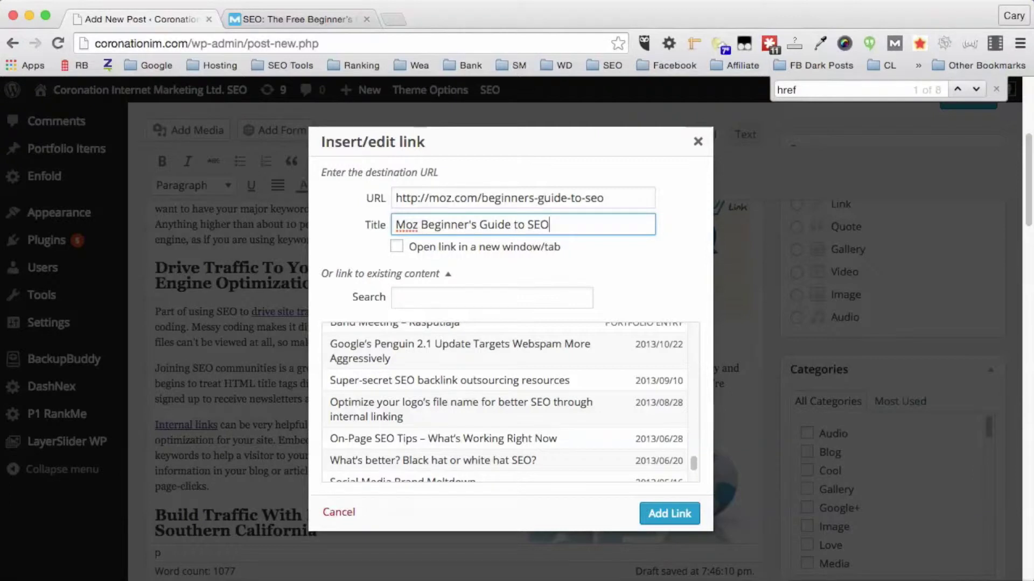
{"action": "left_click", "coordinate": [669, 516]}
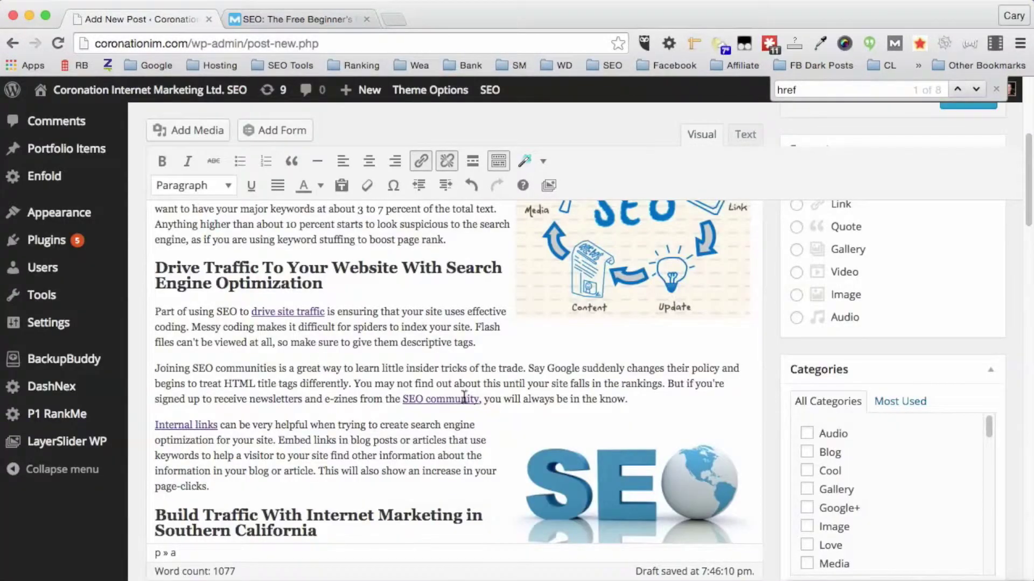
- Return to the Google results, open Wikipedia's Search engine optimization article and copy its address
{"action": "scroll", "coordinate": [424, 411], "scroll_direction": "down", "scroll_amount": 5}
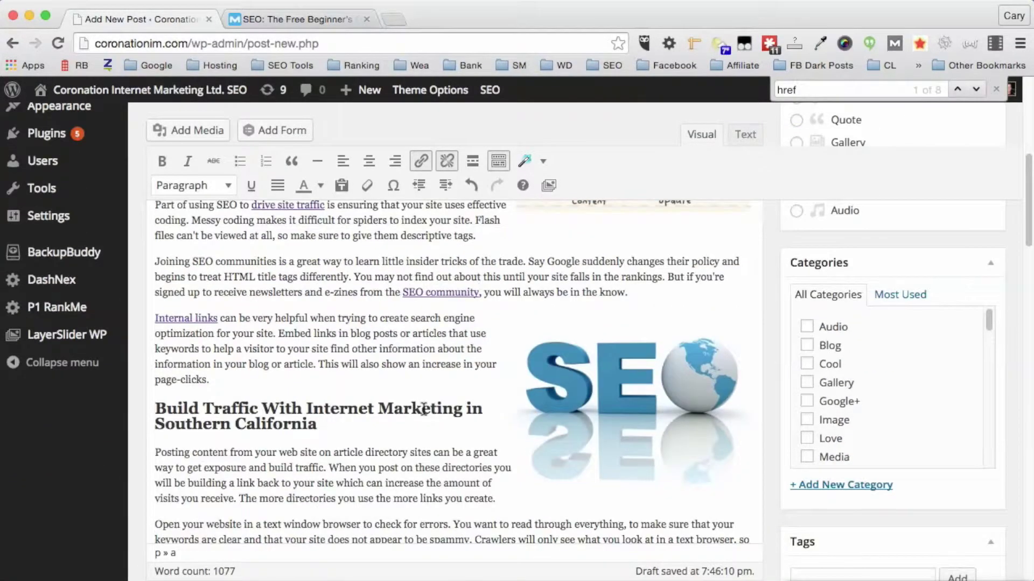
{"action": "left_click", "coordinate": [272, 18]}
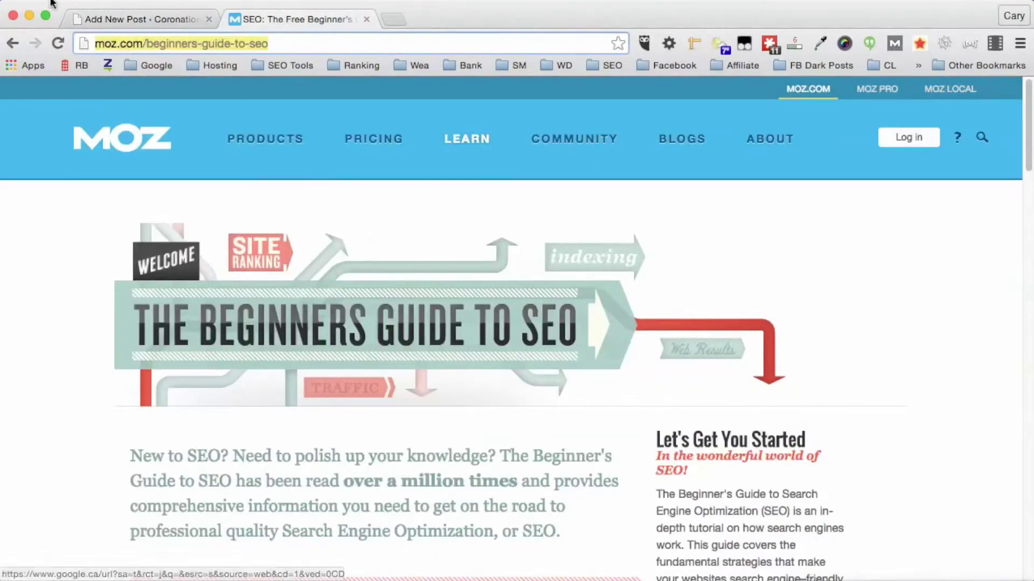
{"action": "left_click", "coordinate": [16, 42]}
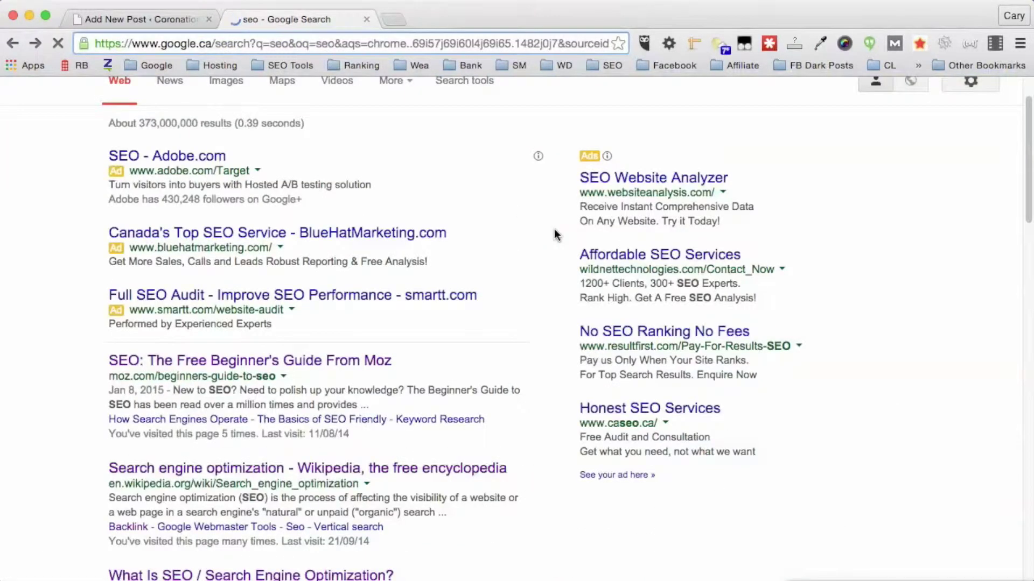
{"action": "left_click", "coordinate": [345, 391]}
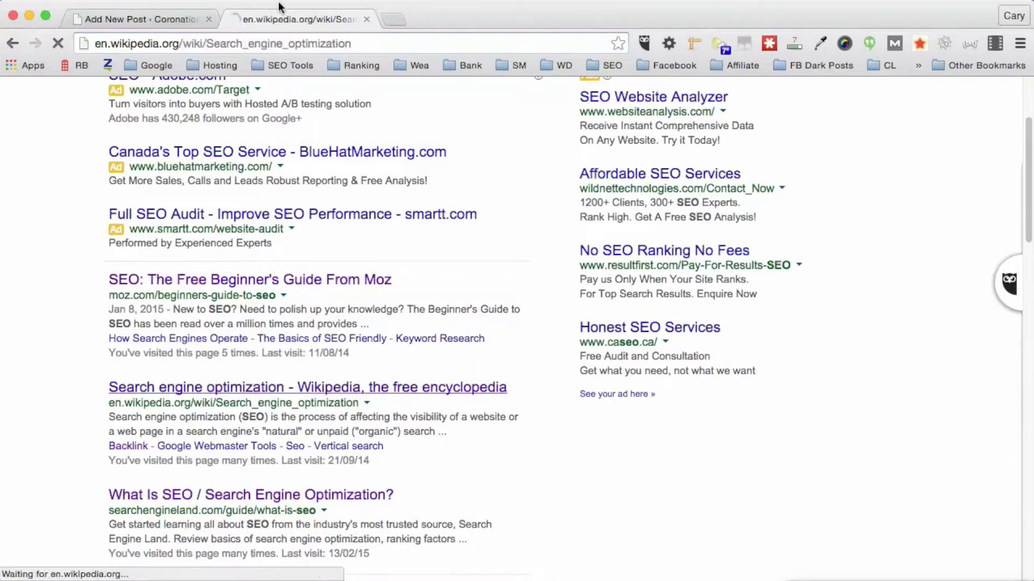
- Search the post editor page for "search" to locate a phrase suitable for the Wikipedia link
{"action": "left_click", "coordinate": [134, 18]}
{"action": "left_click", "coordinate": [312, 234]}
{"action": "key", "text": "ctrl+f"}
{"action": "type", "text": "search"}
{"action": "left_click", "coordinate": [374, 305]}
{"action": "left_click_drag", "start_coordinate": [411, 276], "coordinate": [210, 291]}
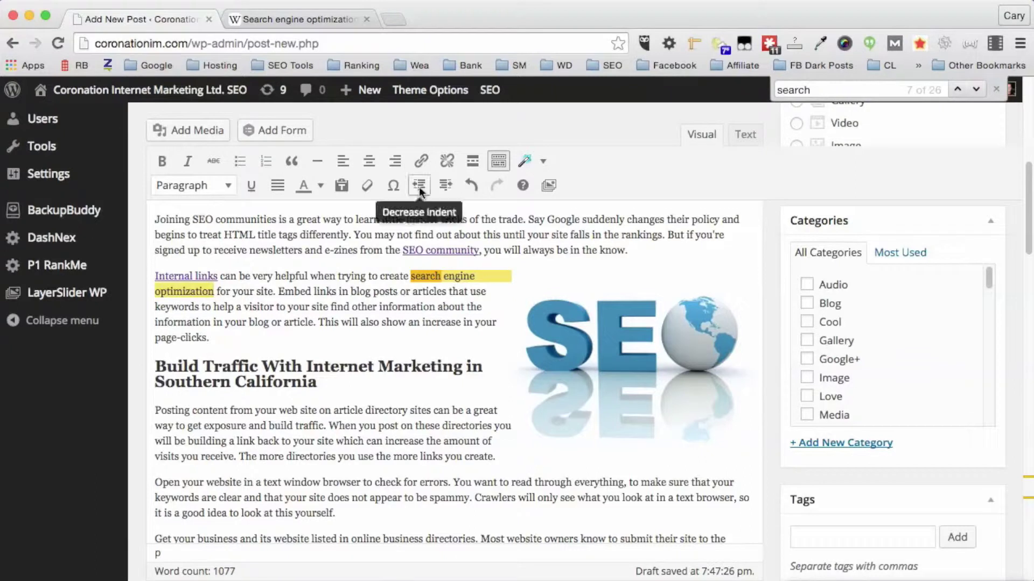
{"action": "left_click", "coordinate": [421, 161]}
{"action": "type", "text": "http://en.wikipedia.org/wiki/Search_engine_optimization"}
{"action": "left_click", "coordinate": [436, 229]}
{"action": "type", "text": "Se"}
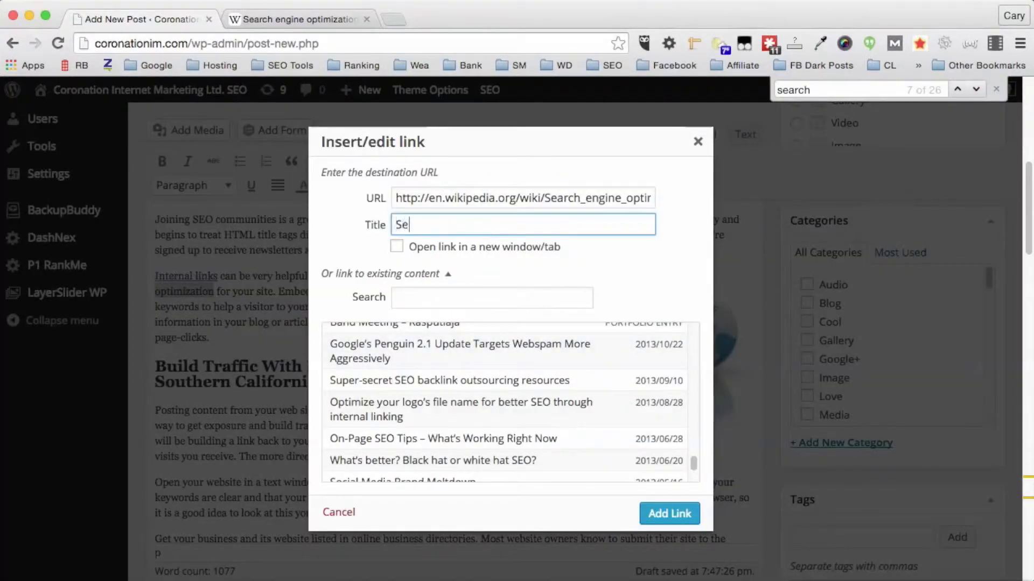
{"action": "key", "text": "BackSpace"}
{"action": "key", "text": "BackSpace"}
{"action": "type", "text": "Eng"}
{"action": "key", "text": "BackSpace"}
{"action": "key", "text": "BackSpace"}
{"action": "key", "text": "BackSpace"}
{"action": "key", "text": "BackSpace"}
{"action": "type", "text": "ptimization "}
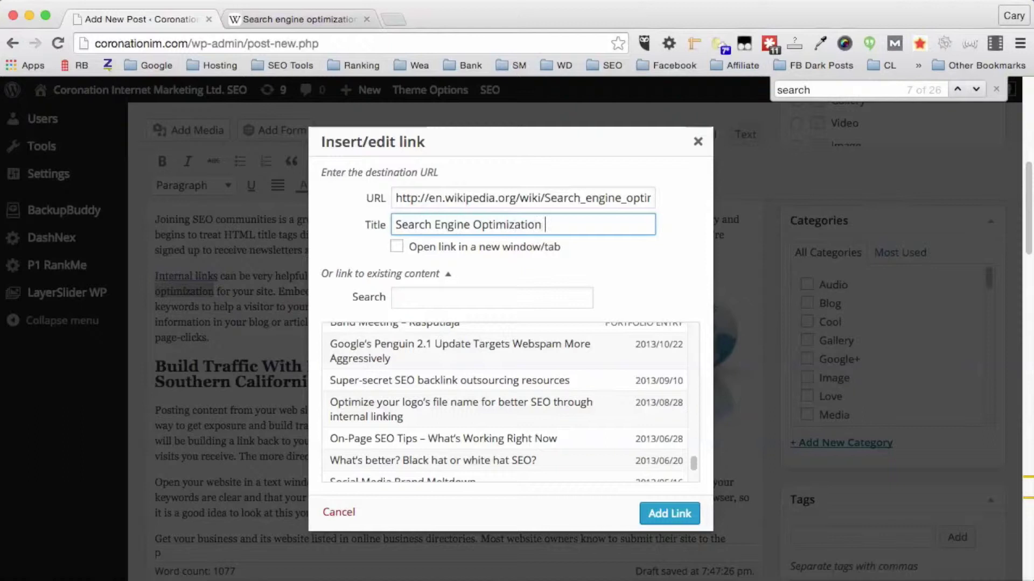
{"action": "type", "text": "on Wik"}
{"action": "left_click", "coordinate": [660, 515]}
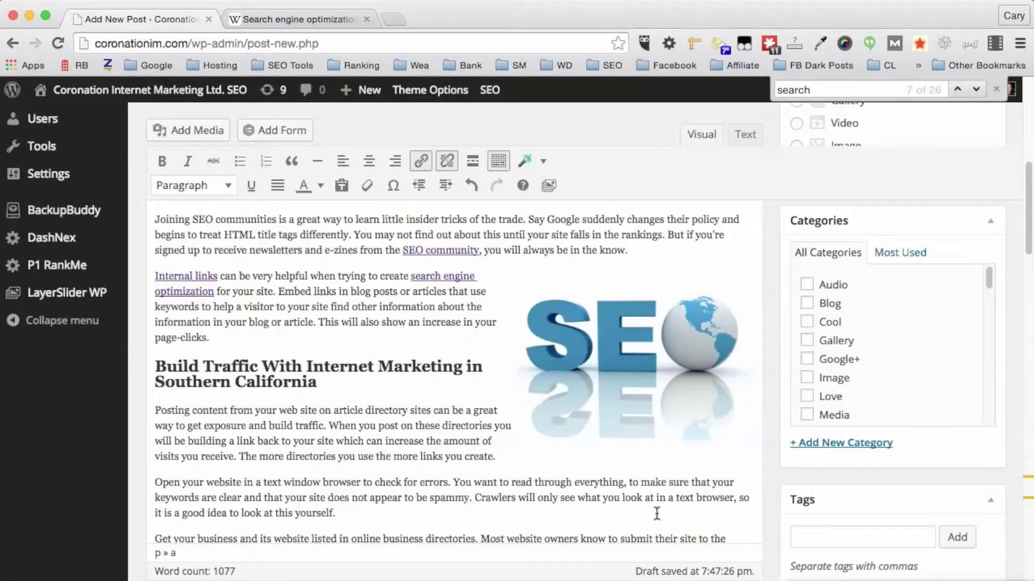
- Add "than the best Los Angeles SEO Company" after "look no further" in the opening paragraph
{"action": "left_click", "coordinate": [367, 219]}
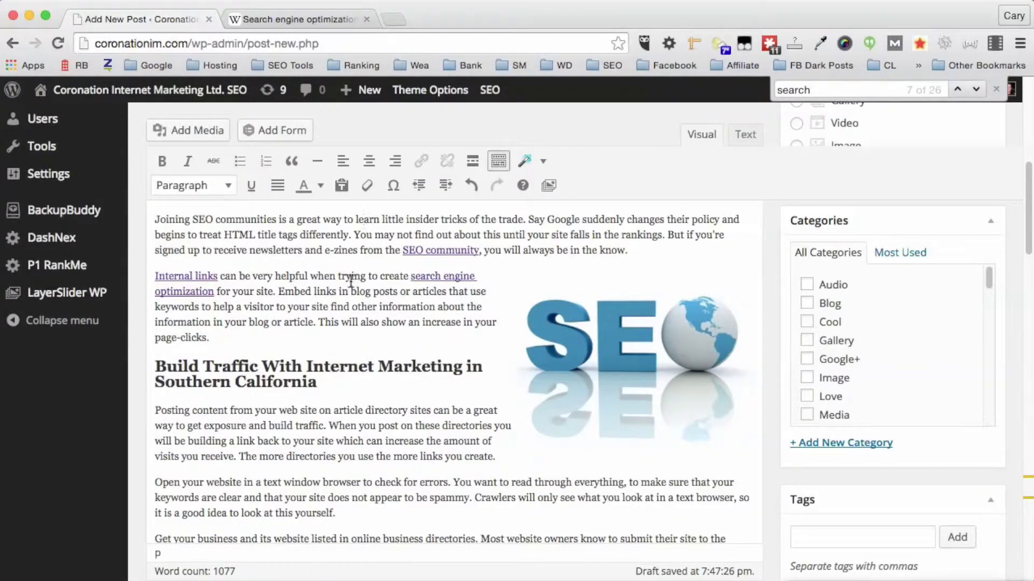
{"action": "scroll", "coordinate": [420, 384], "scroll_direction": "up", "scroll_amount": 3}
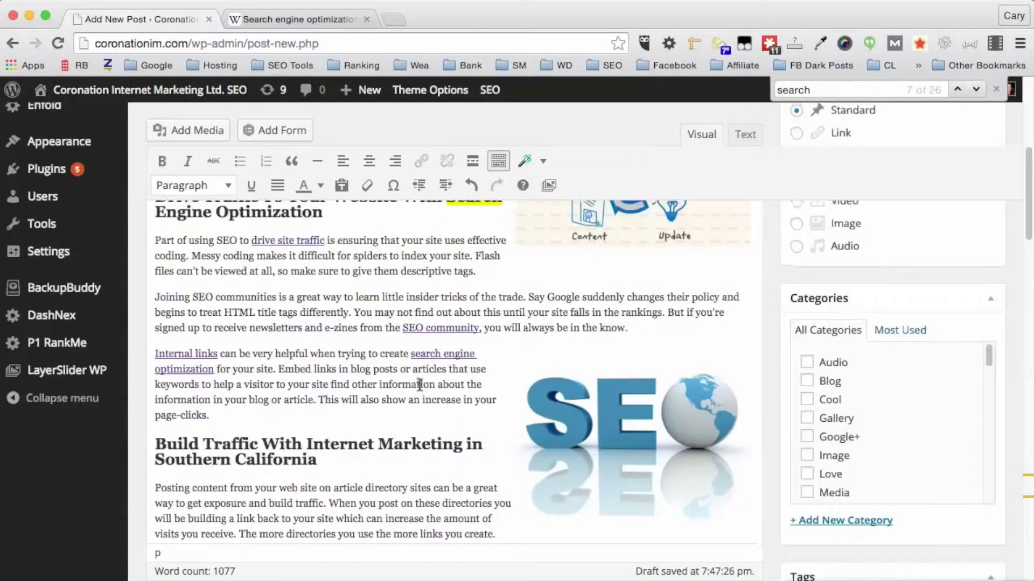
{"action": "scroll", "coordinate": [420, 385], "scroll_direction": "up", "scroll_amount": 5}
{"action": "scroll", "coordinate": [419, 384], "scroll_direction": "up", "scroll_amount": 2}
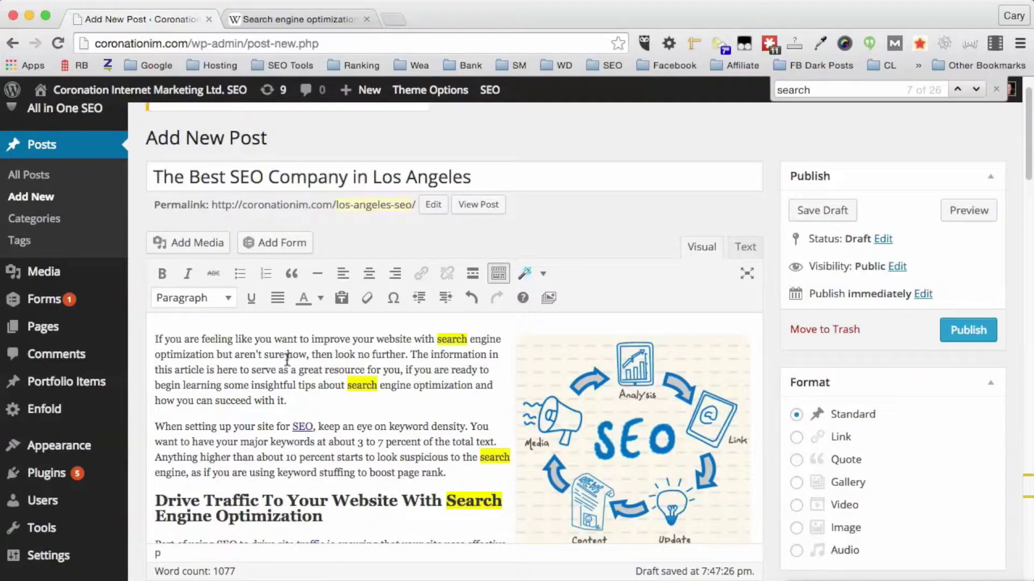
{"action": "left_click", "coordinate": [400, 370]}
{"action": "type", "text": "than the best LoS"}
{"action": "key", "text": "BackSpace"}
{"action": "type", "text": "s Angeles SEO Company"}
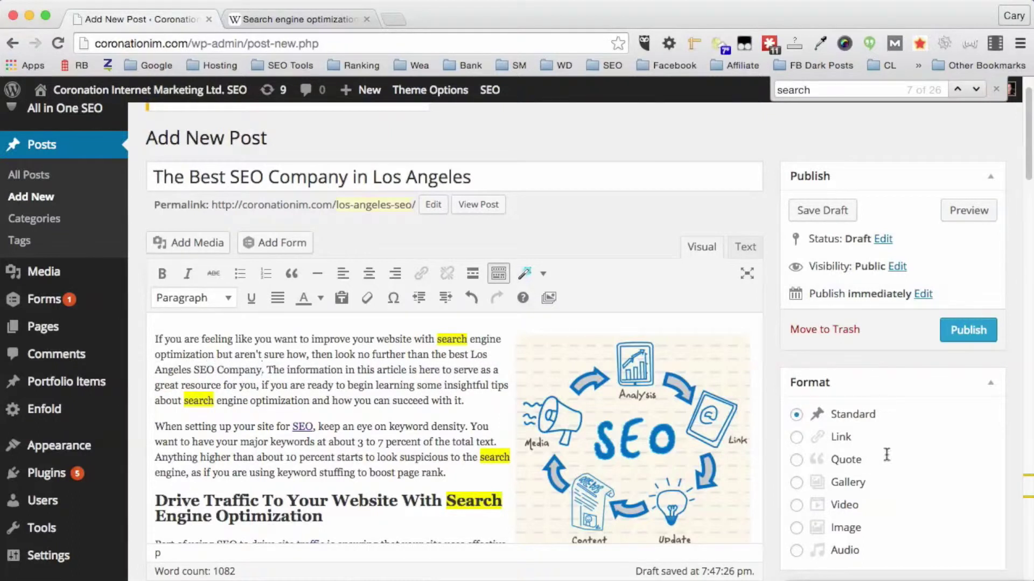
- End the last paragraph with "If you can't figure out search engine optimization yourself, you can always call our Los Angeles SEO agency."
{"action": "scroll", "coordinate": [358, 404], "scroll_direction": "down", "scroll_amount": 15}
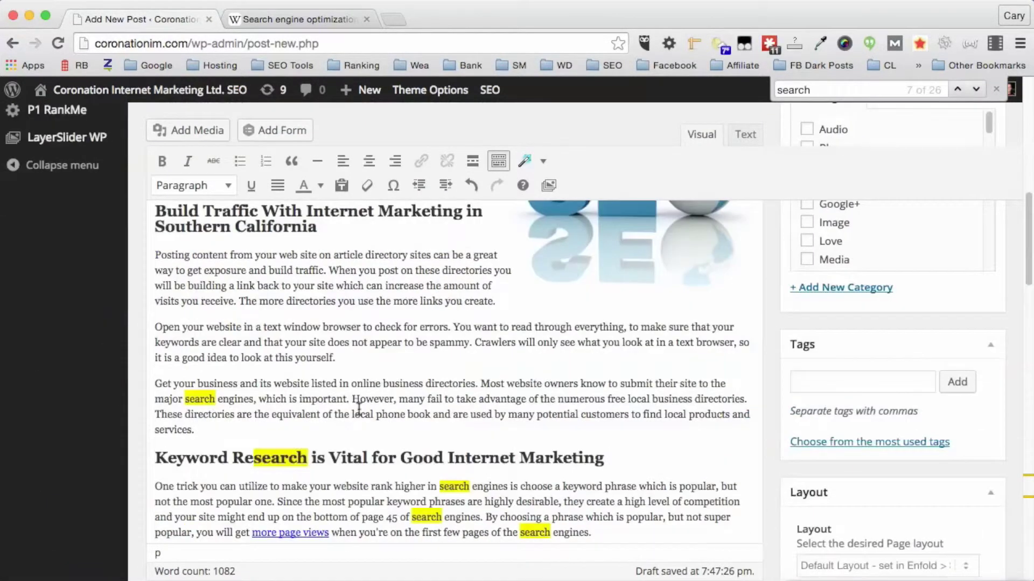
{"action": "scroll", "coordinate": [359, 408], "scroll_direction": "down", "scroll_amount": 20}
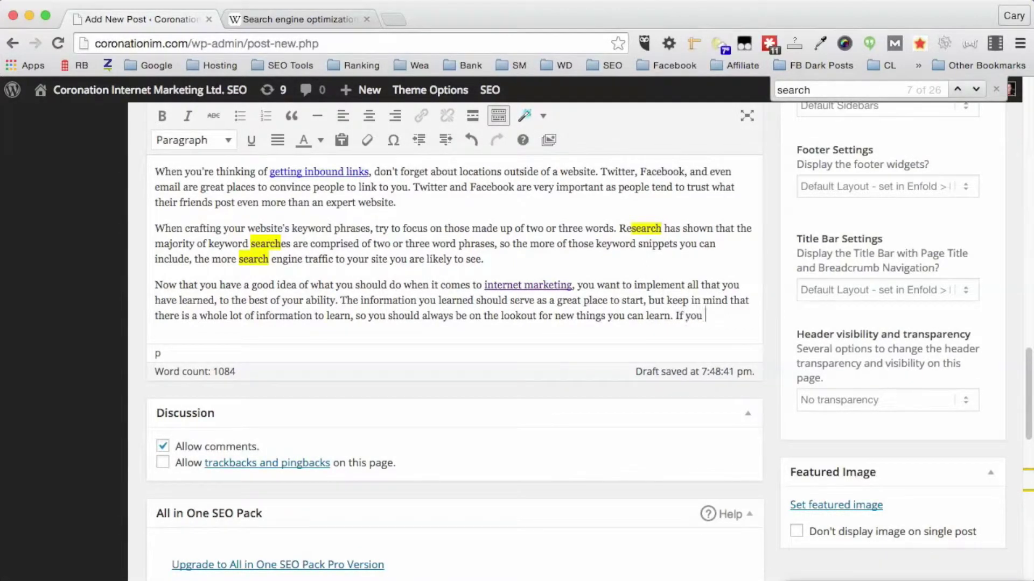
{"action": "type", "text": "ure "}
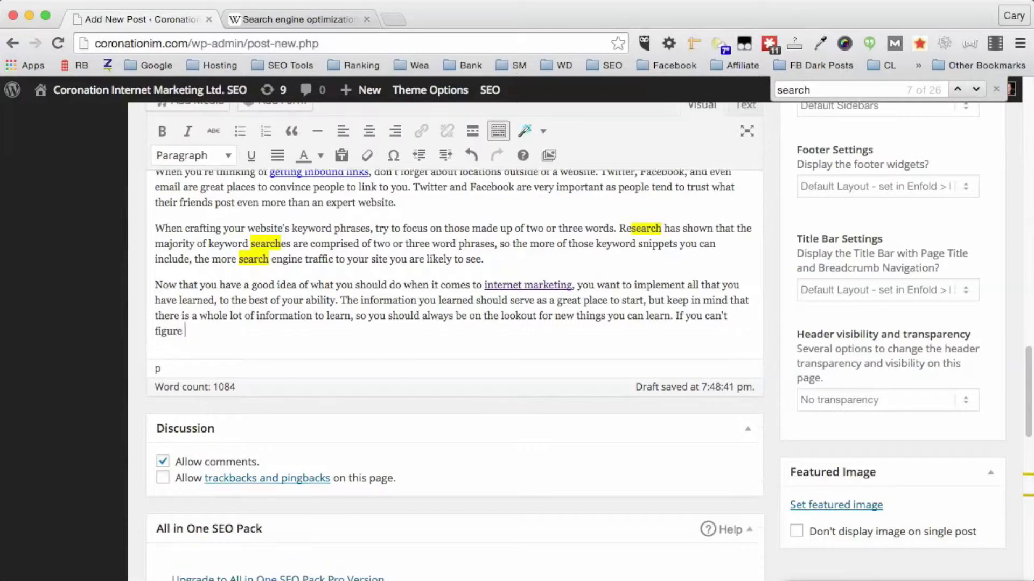
{"action": "type", "text": "out search engine optimization"}
{"action": "type", "text": "you can al"}
{"action": "key", "text": "BackSpace"}
{"action": "key", "text": "BackSpace"}
{"action": "type", "text": "always call our Los Angeles SE"}
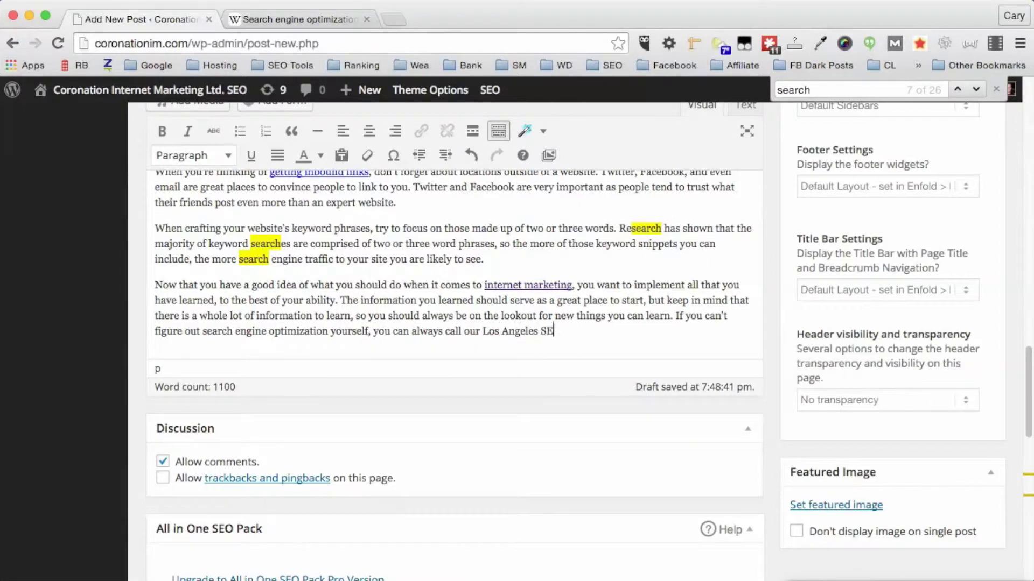
{"action": "type", "text": "O agency."}
- Review the article from the closing paragraph back up to the "Internal links" paragraph
{"action": "scroll", "coordinate": [592, 328], "scroll_direction": "up", "scroll_amount": 5}
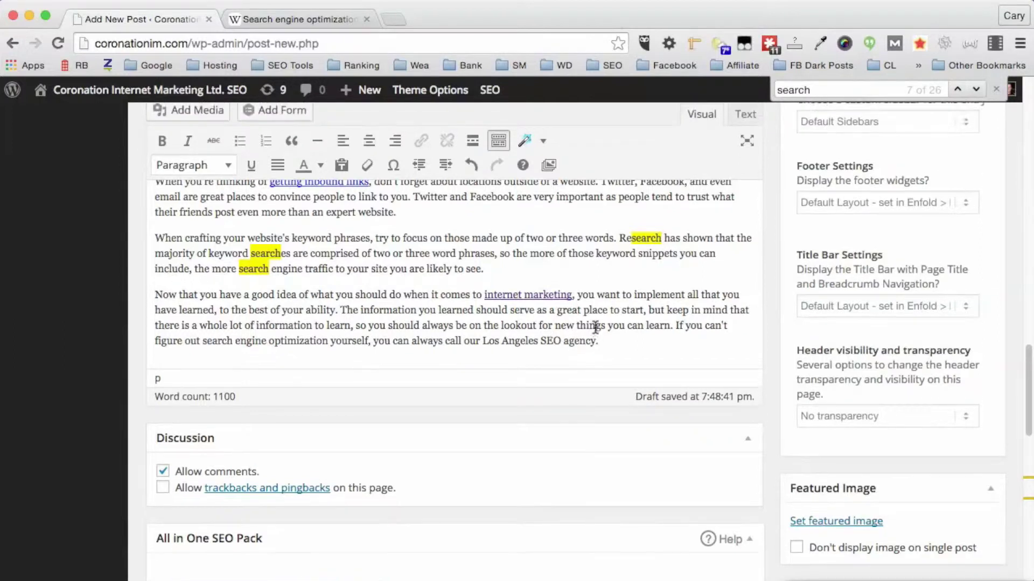
{"action": "scroll", "coordinate": [596, 330], "scroll_direction": "up", "scroll_amount": 12}
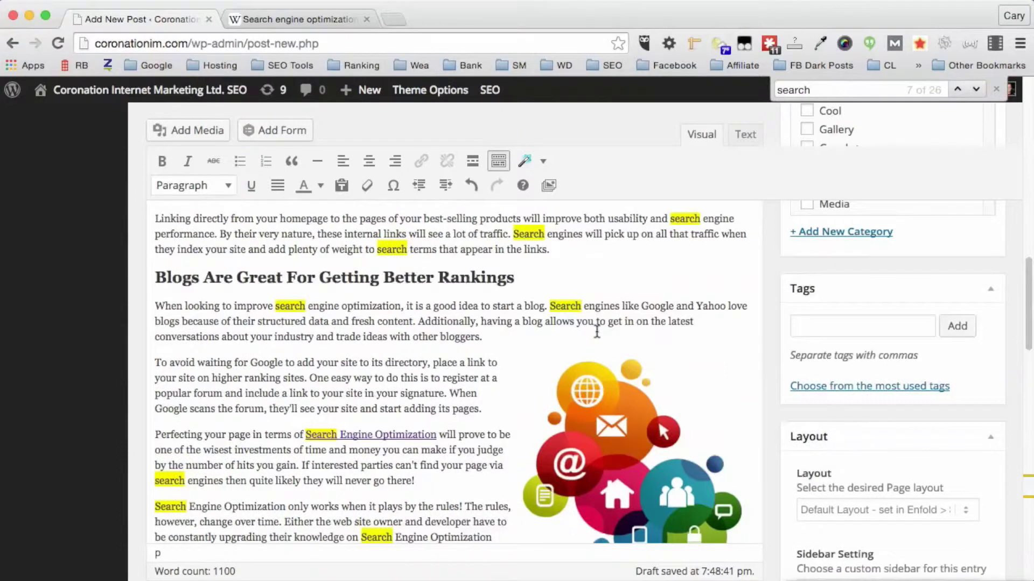
{"action": "scroll", "coordinate": [597, 331], "scroll_direction": "down", "scroll_amount": 2}
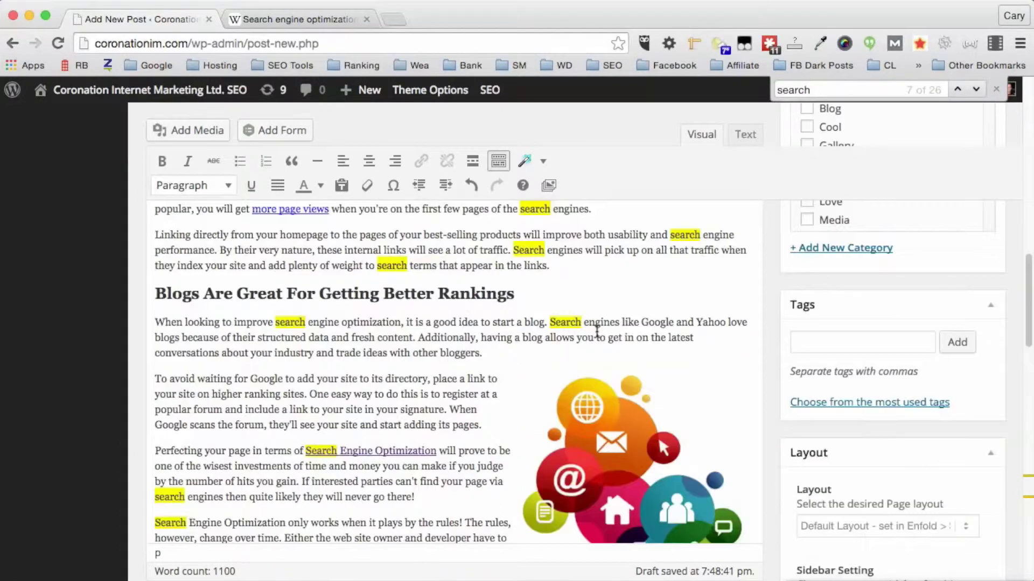
{"action": "scroll", "coordinate": [434, 298], "scroll_direction": "up", "scroll_amount": 10}
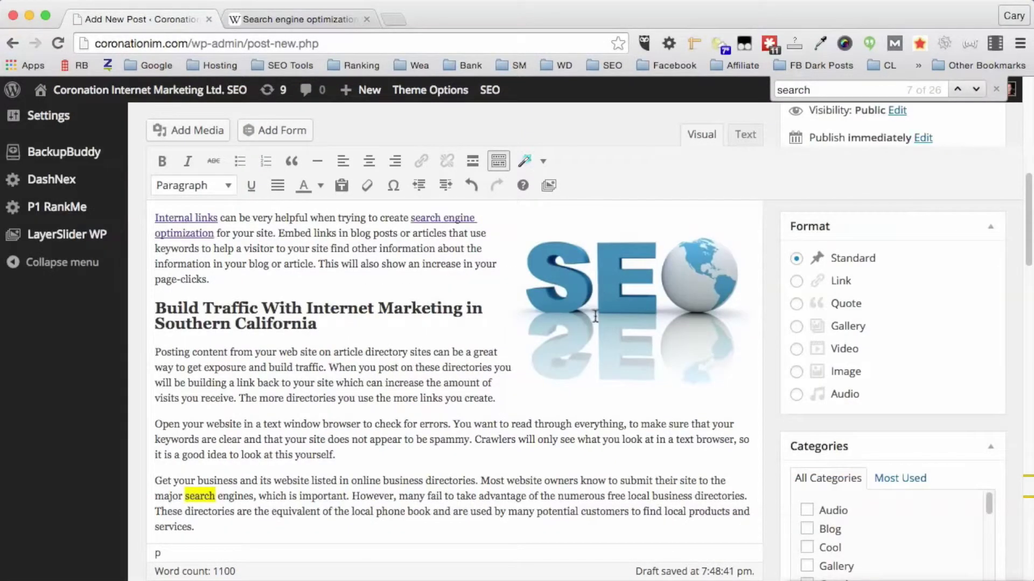
- Insert (such as "Los Angeles SEO" after "popular" in the first paragraph under the "Keyword Research is Vital for Good Internet Marketing" heading
{"action": "scroll", "coordinate": [598, 350], "scroll_direction": "down", "scroll_amount": 3}
{"action": "scroll", "coordinate": [604, 379], "scroll_direction": "down", "scroll_amount": 5}
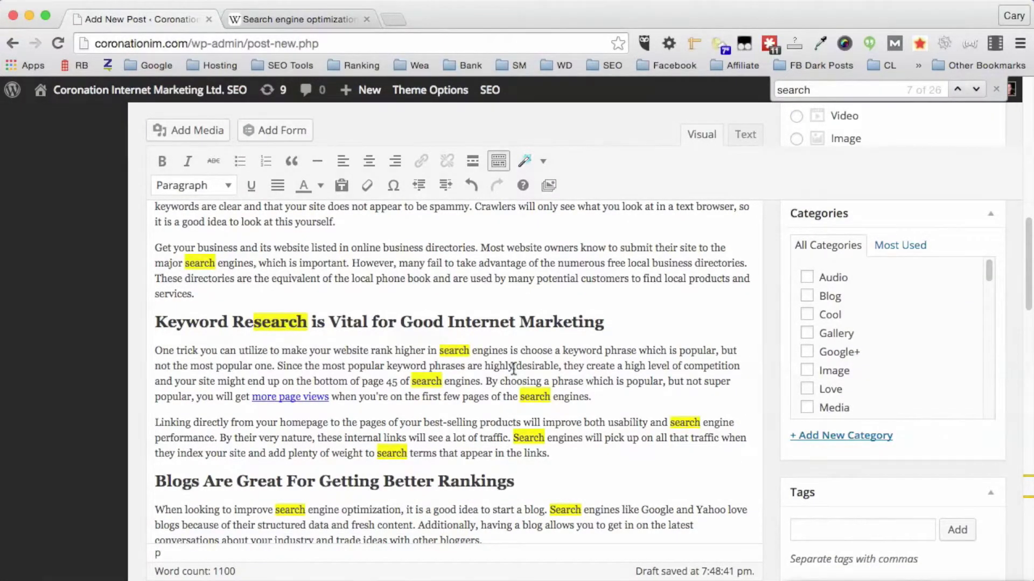
{"action": "scroll", "coordinate": [550, 438], "scroll_direction": "down", "scroll_amount": 1}
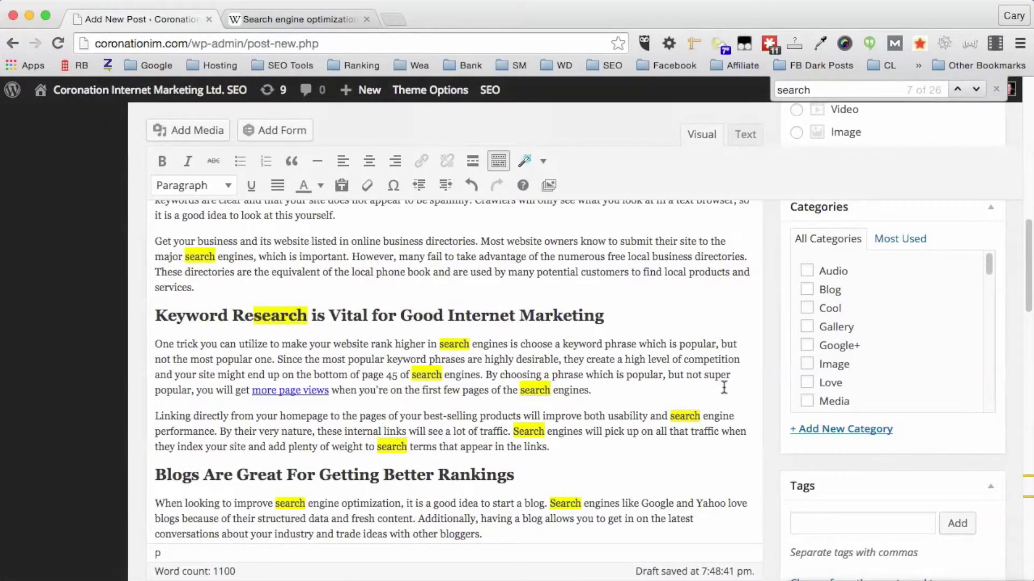
{"action": "type", "text": "(such as I"}
{"action": "type", "text": "os Ang"}
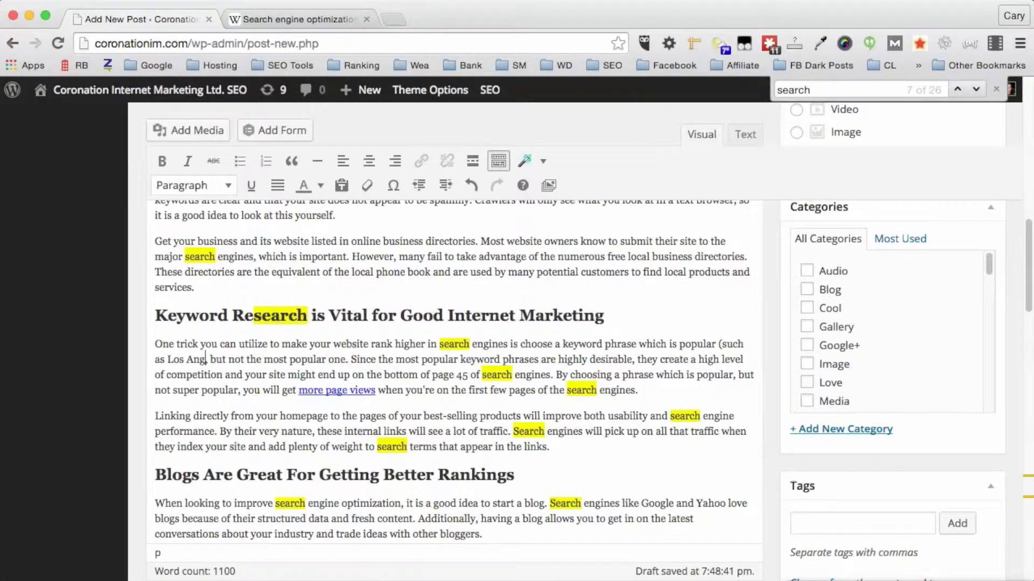
{"action": "key", "text": "BackSpace"}
{"action": "key", "text": "BackSpace"}
{"action": "key", "text": "BackSpace"}
{"action": "key", "text": "BackSpace"}
{"action": "key", "text": "BackSpace"}
{"action": "key", "text": "BackSpace"}
{"action": "key", "text": "BackSpace"}
{"action": "type", "text": "\"Los Angeles SEO\""}
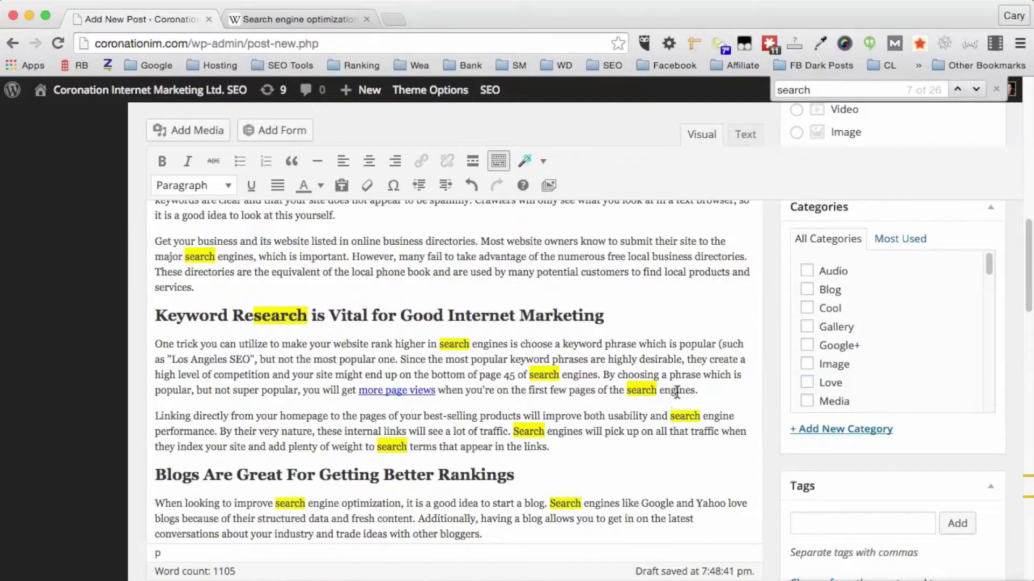
- Check the alternative text in the details of the first SEO image beside the opening paragraph, leaving the image as it is
{"action": "scroll", "coordinate": [677, 392], "scroll_direction": "down", "scroll_amount": 3}
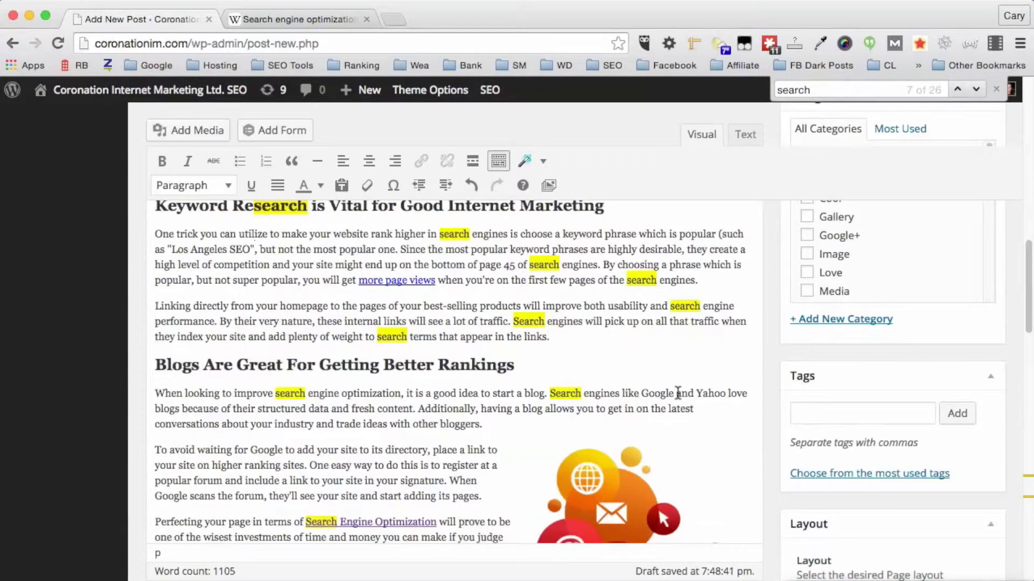
{"action": "scroll", "coordinate": [678, 392], "scroll_direction": "up", "scroll_amount": 8}
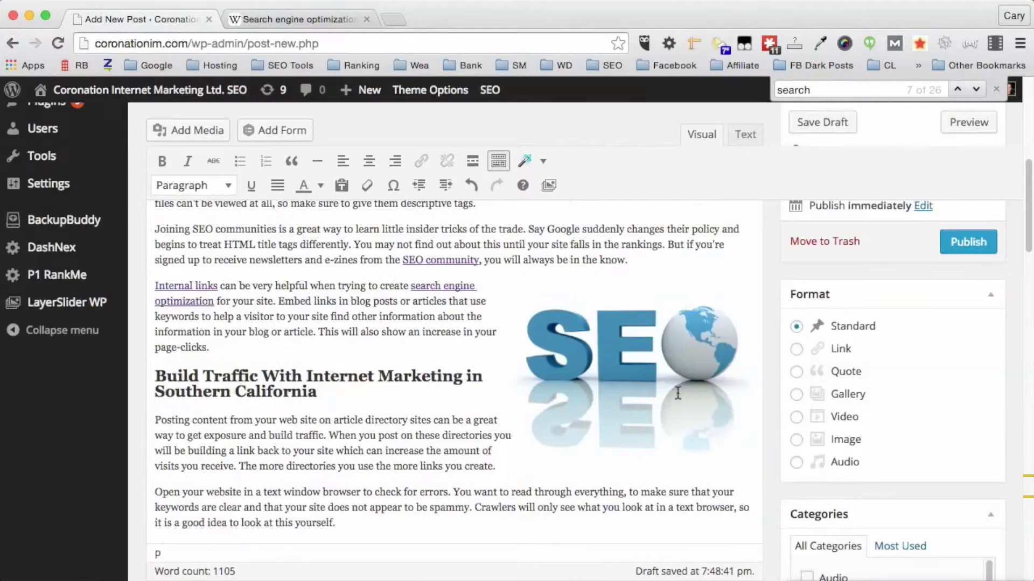
{"action": "scroll", "coordinate": [678, 393], "scroll_direction": "up", "scroll_amount": 3}
{"action": "scroll", "coordinate": [677, 392], "scroll_direction": "up", "scroll_amount": 5}
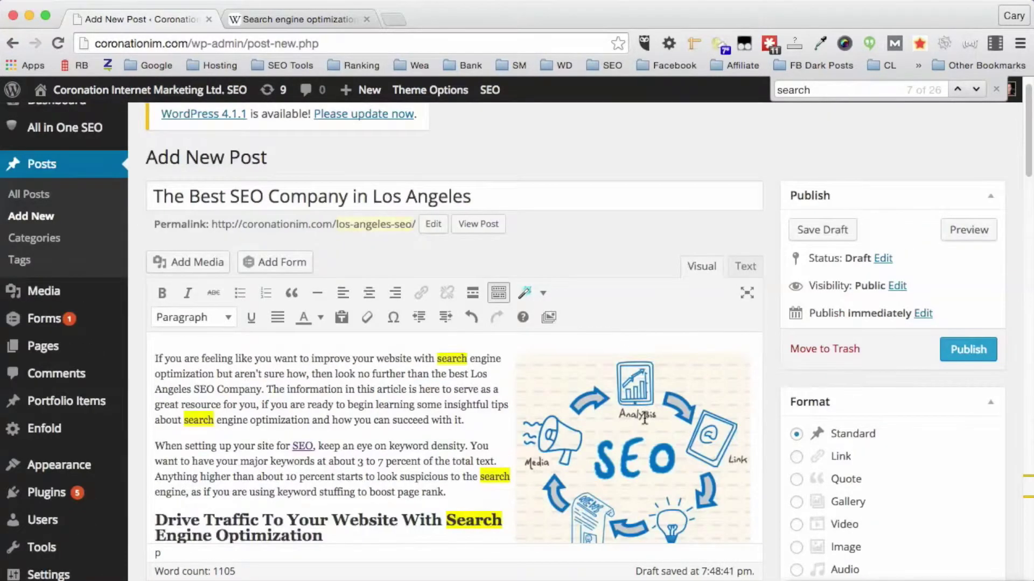
{"action": "scroll", "coordinate": [644, 419], "scroll_direction": "down", "scroll_amount": 2}
{"action": "left_click", "coordinate": [641, 378]}
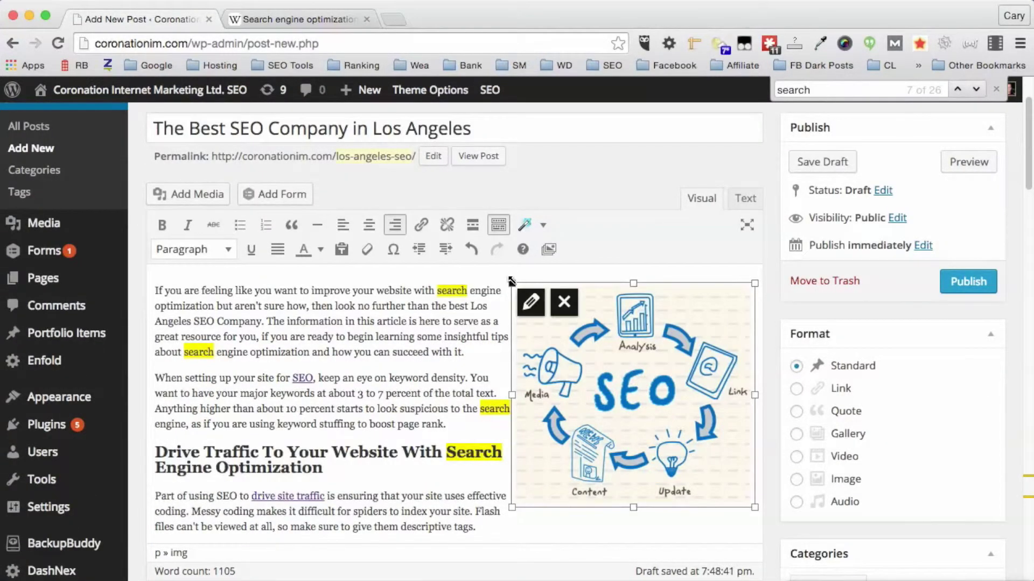
{"action": "left_click", "coordinate": [536, 308]}
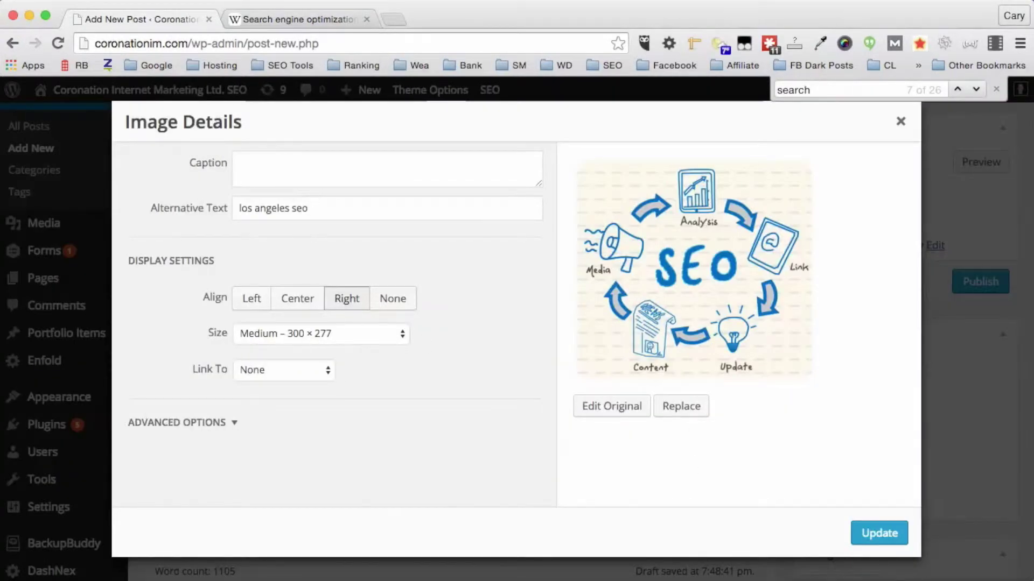
{"action": "left_click", "coordinate": [899, 120]}
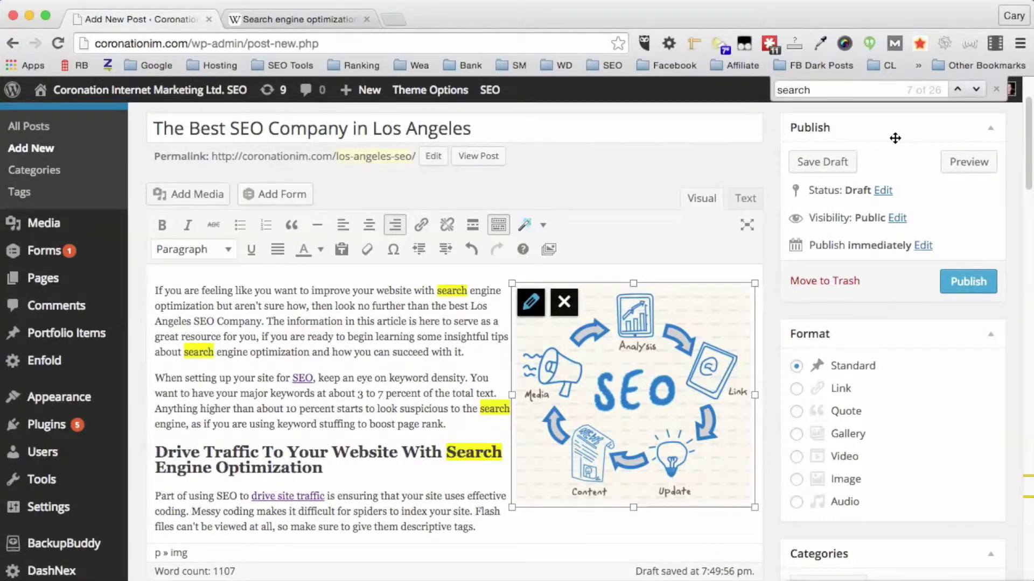
- Set the All in One SEO Pack title to "#1 Los Angeles SEO Company - Experts in Search Marketing"
{"action": "scroll", "coordinate": [518, 349], "scroll_direction": "down", "scroll_amount": 10}
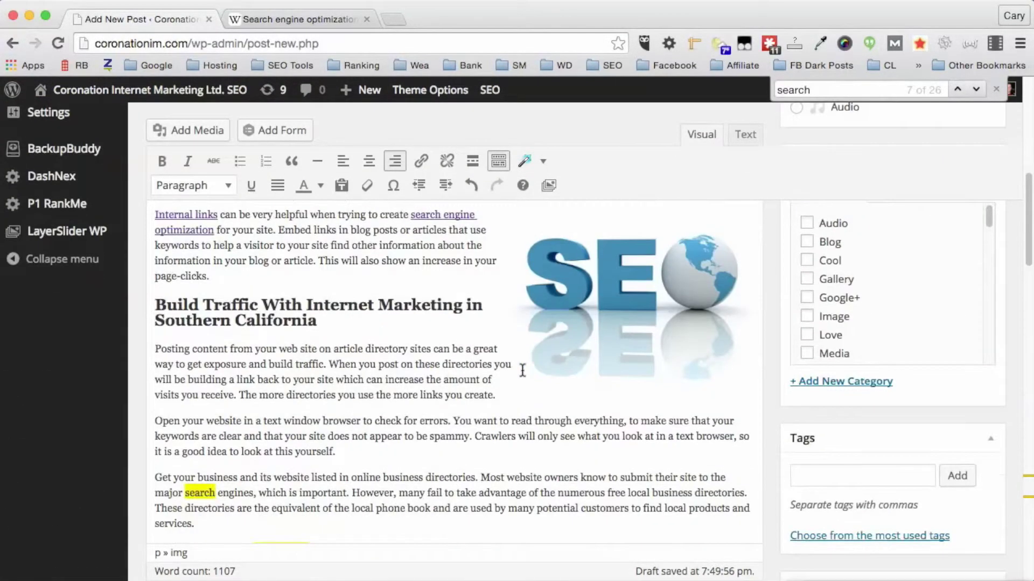
{"action": "scroll", "coordinate": [518, 349], "scroll_direction": "down", "scroll_amount": 15}
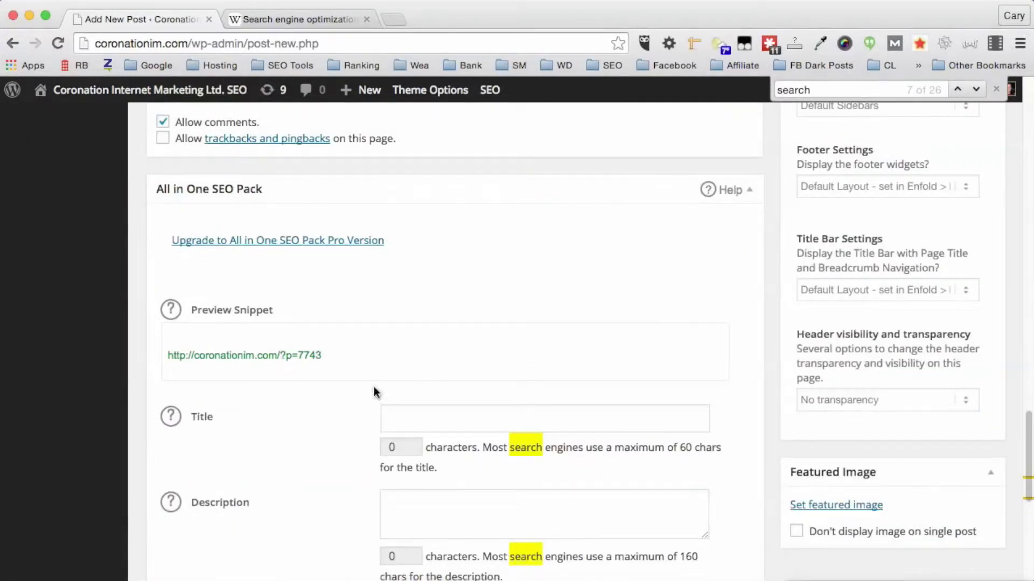
{"action": "left_click", "coordinate": [418, 413]}
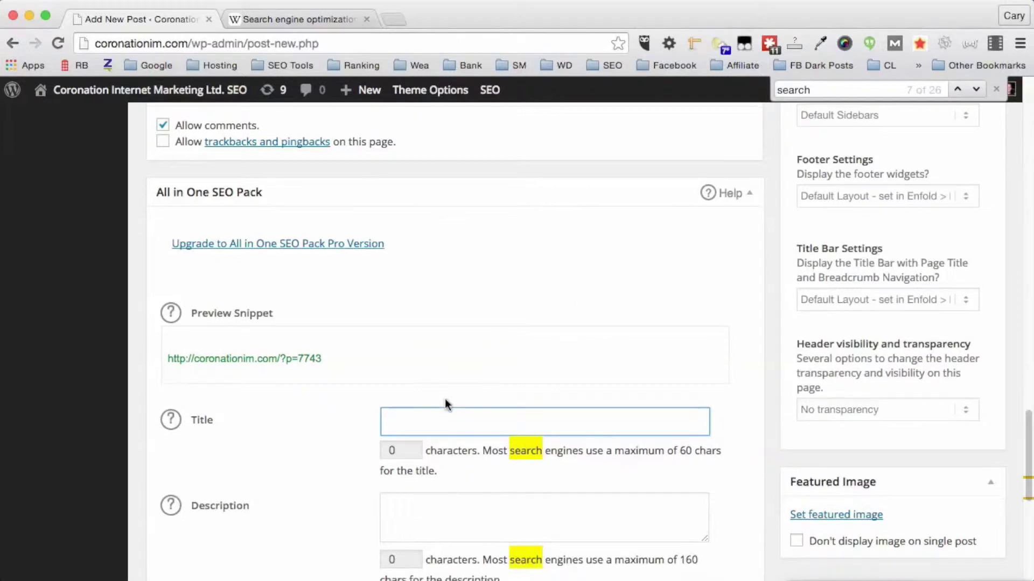
{"action": "scroll", "coordinate": [445, 399], "scroll_direction": "down", "scroll_amount": 1}
{"action": "scroll", "coordinate": [459, 424], "scroll_direction": "down", "scroll_amount": 1}
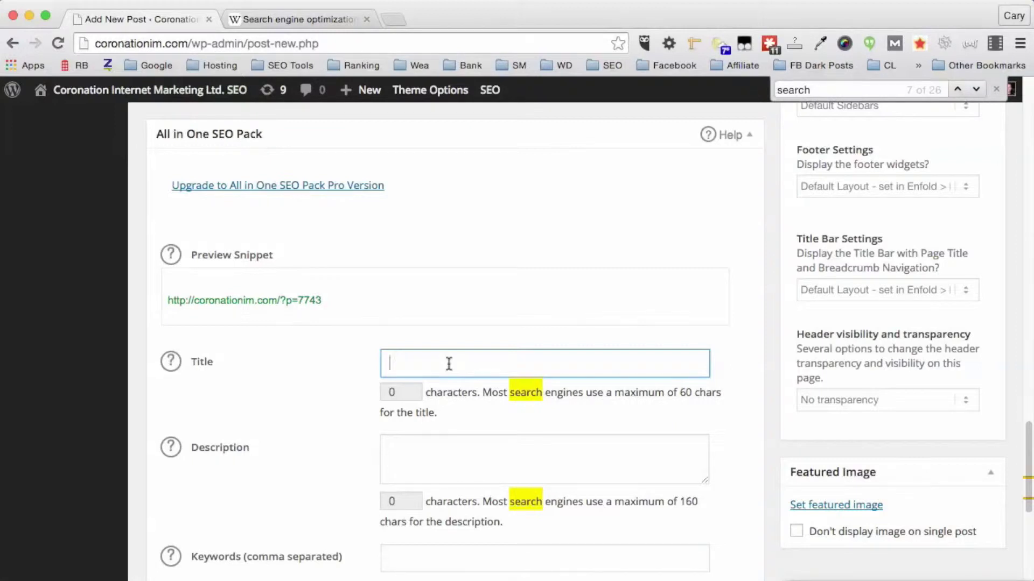
{"action": "type", "text": "#1"}
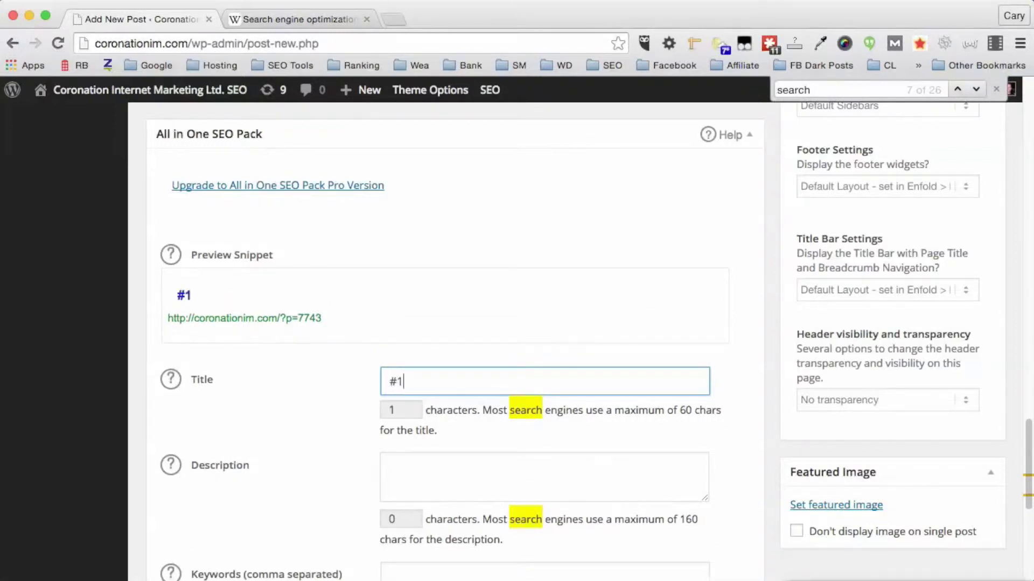
{"action": "type", "text": " Los Angeles "}
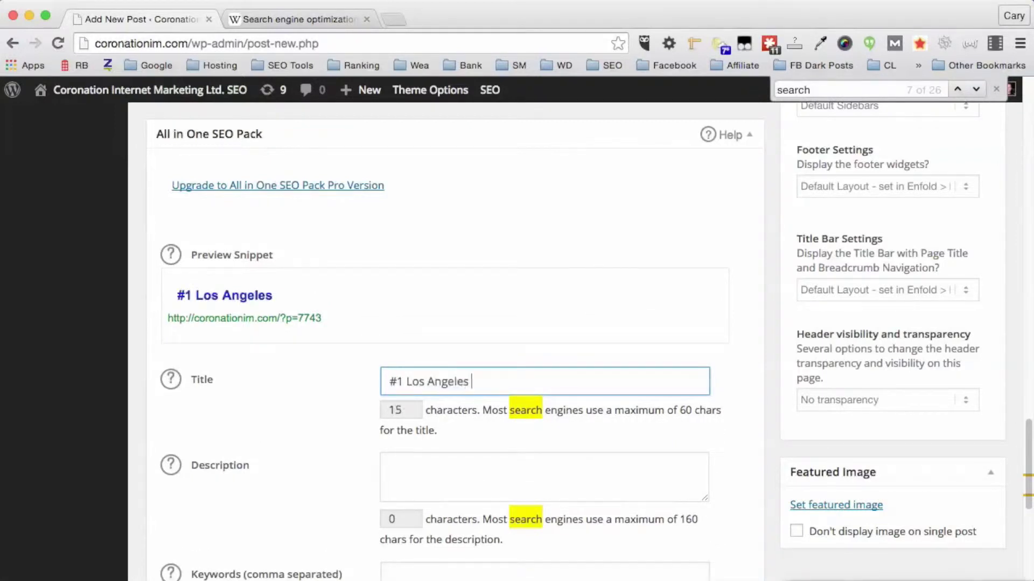
{"action": "type", "text": "SEO Com"}
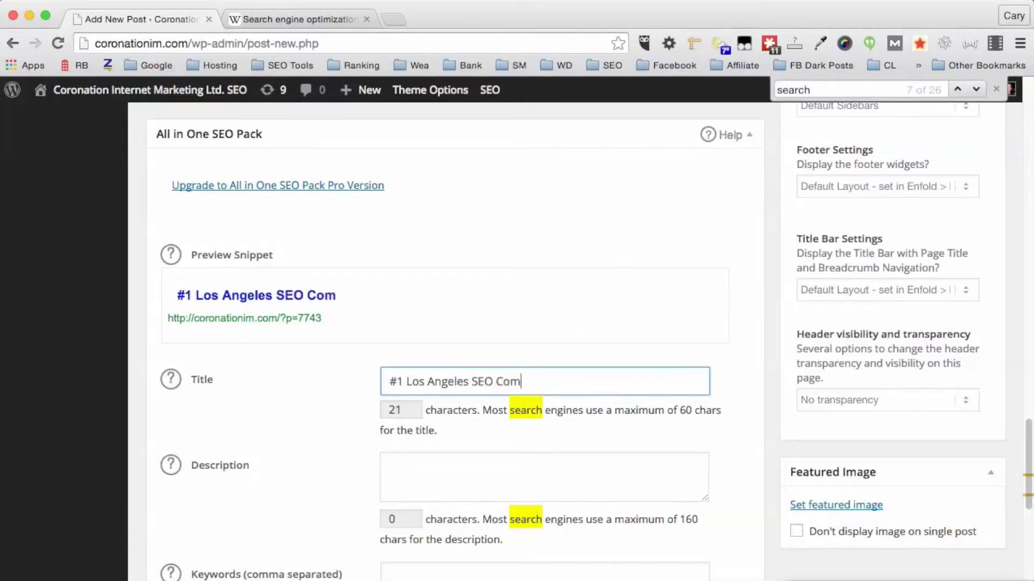
{"action": "type", "text": "pany - Experts in s"}
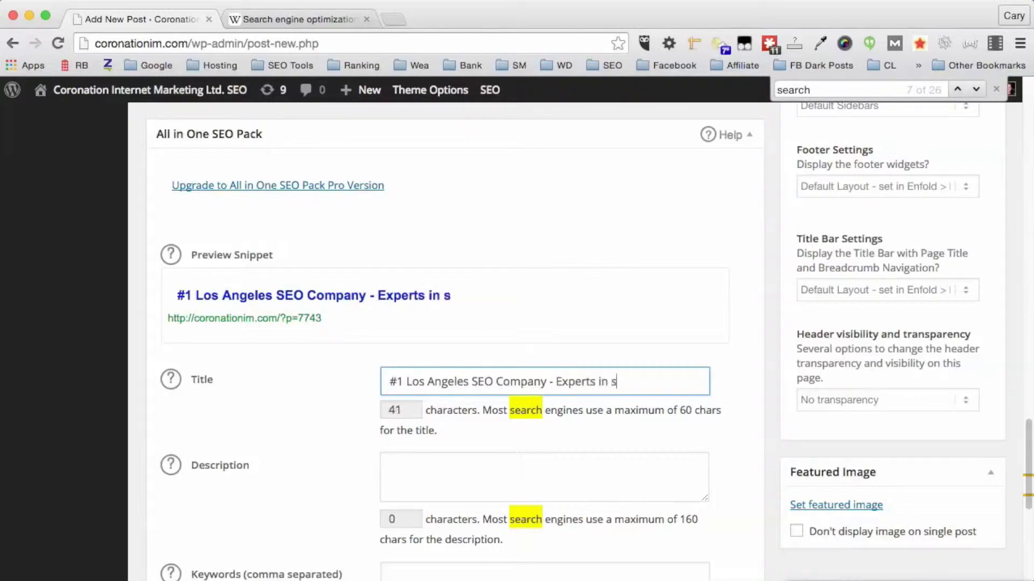
{"action": "key", "text": "BackSpace"}
{"action": "type", "text": "Searc"}
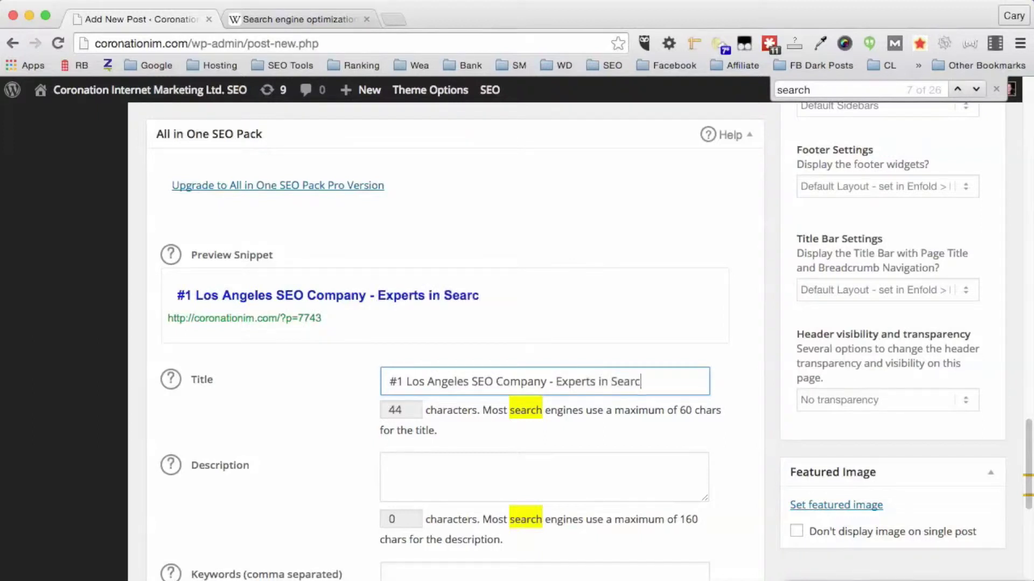
{"action": "type", "text": "h Marketing"}
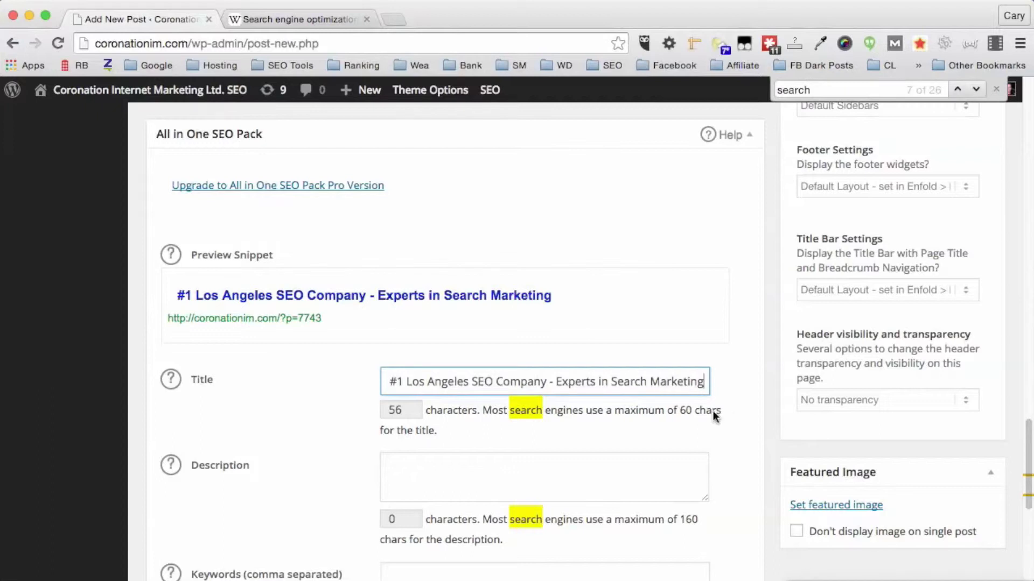
- Examine the keyword phrases "Los Angeles SEO" and "Search Marketing" within the SEO title
{"action": "left_click_drag", "start_coordinate": [405, 382], "coordinate": [495, 381]}
{"action": "left_click_drag", "start_coordinate": [610, 381], "coordinate": [715, 381]}
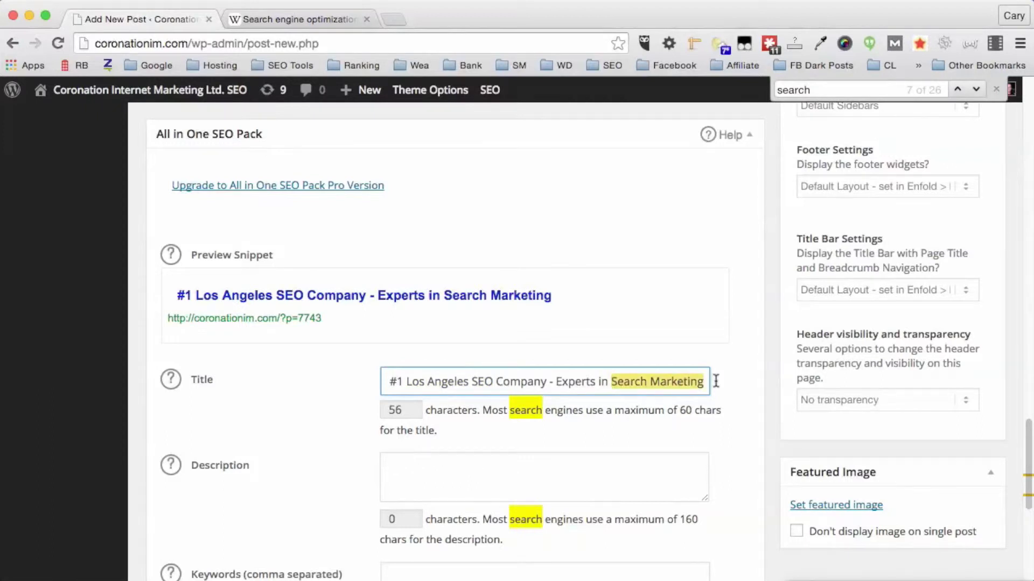
{"action": "left_click_drag", "start_coordinate": [477, 382], "coordinate": [385, 381]}
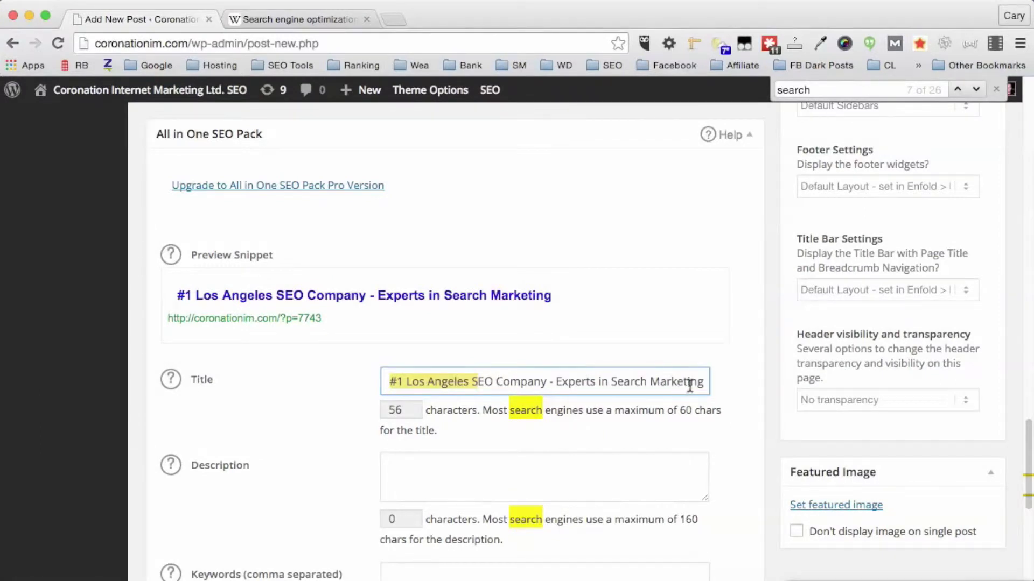
{"action": "left_click", "coordinate": [519, 382]}
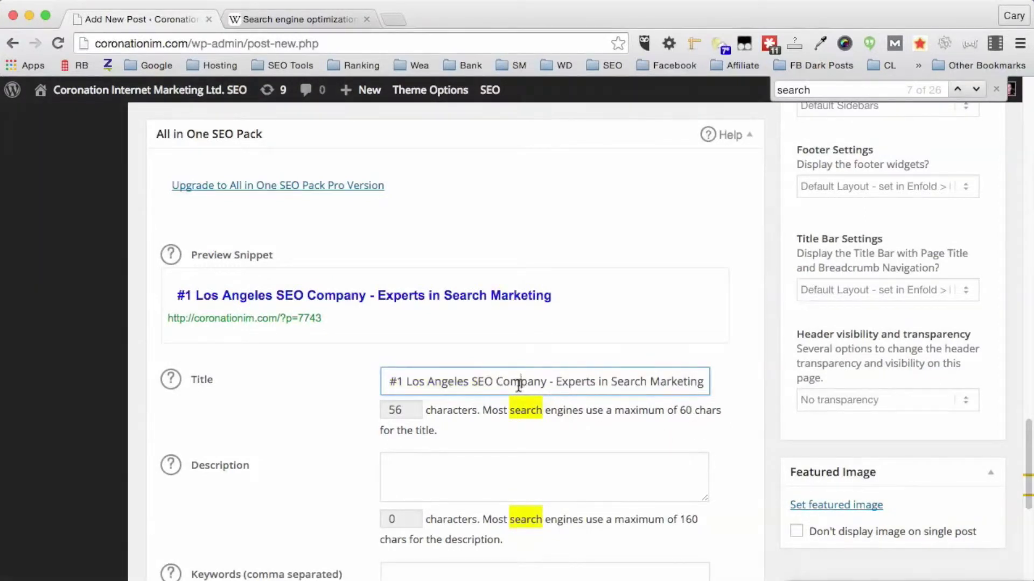
- Go back from the Wikipedia article to the Google results for "seo" and examine the description snippet of the Moz beginner's guide
{"action": "left_click", "coordinate": [451, 485]}
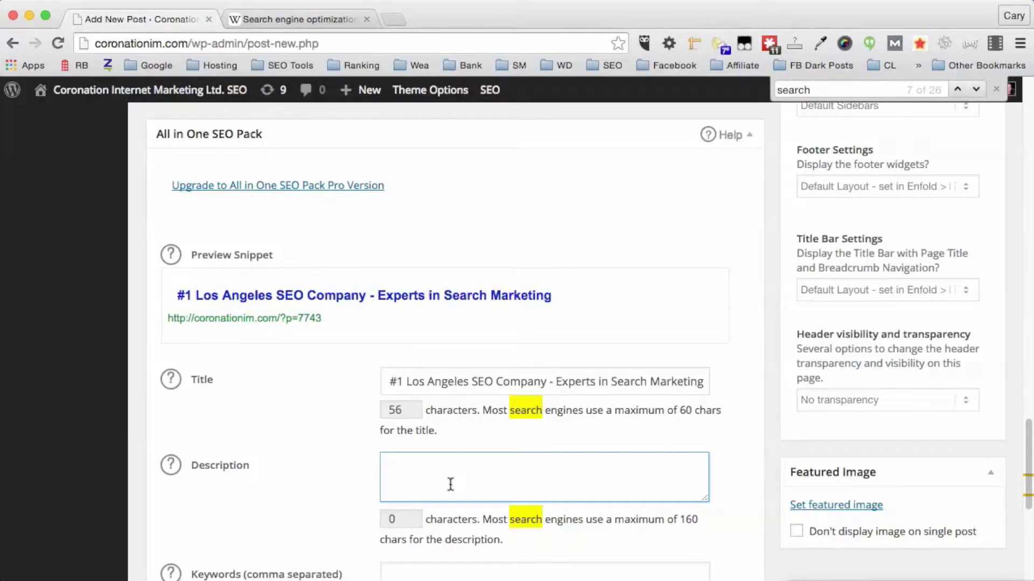
{"action": "left_click", "coordinate": [280, 23]}
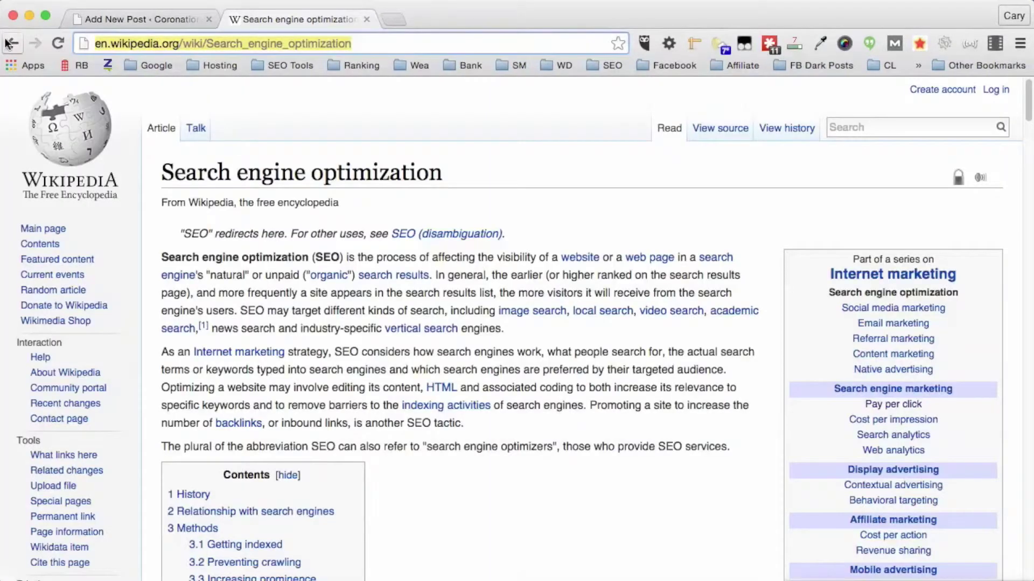
{"action": "left_click", "coordinate": [8, 44]}
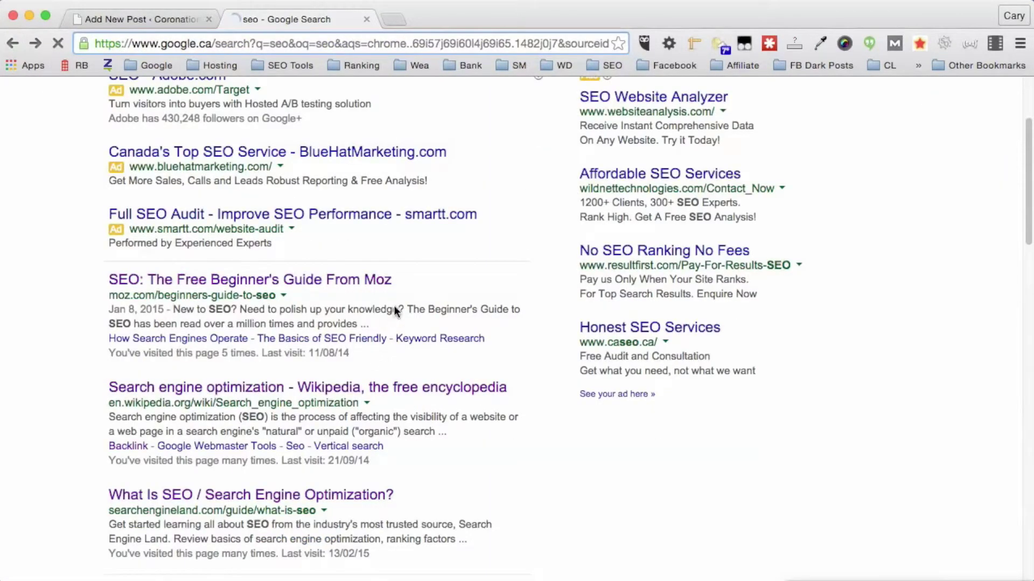
{"action": "left_click_drag", "start_coordinate": [392, 280], "coordinate": [415, 326]}
{"action": "left_click", "coordinate": [96, 311]}
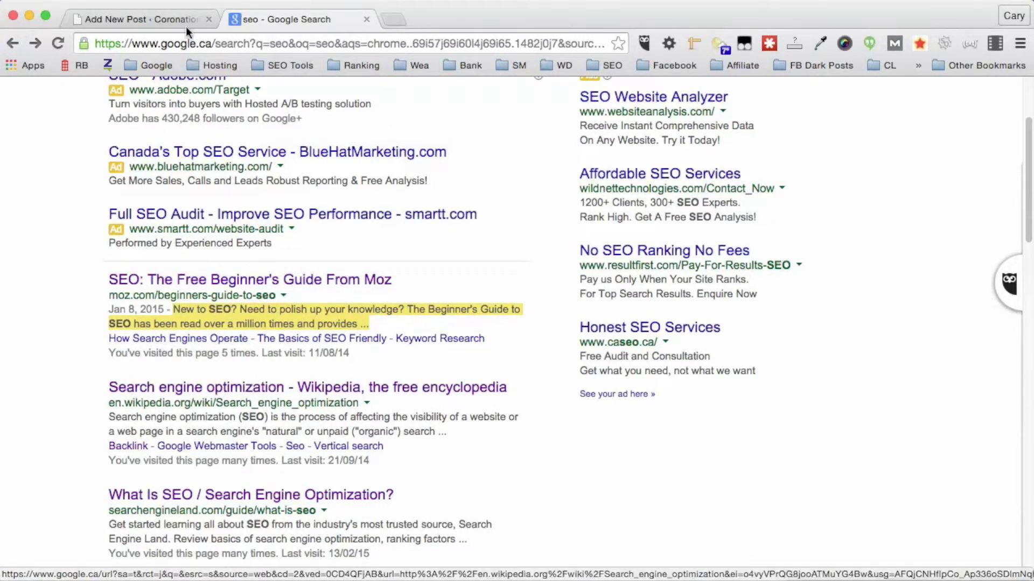
{"action": "left_click", "coordinate": [172, 19]}
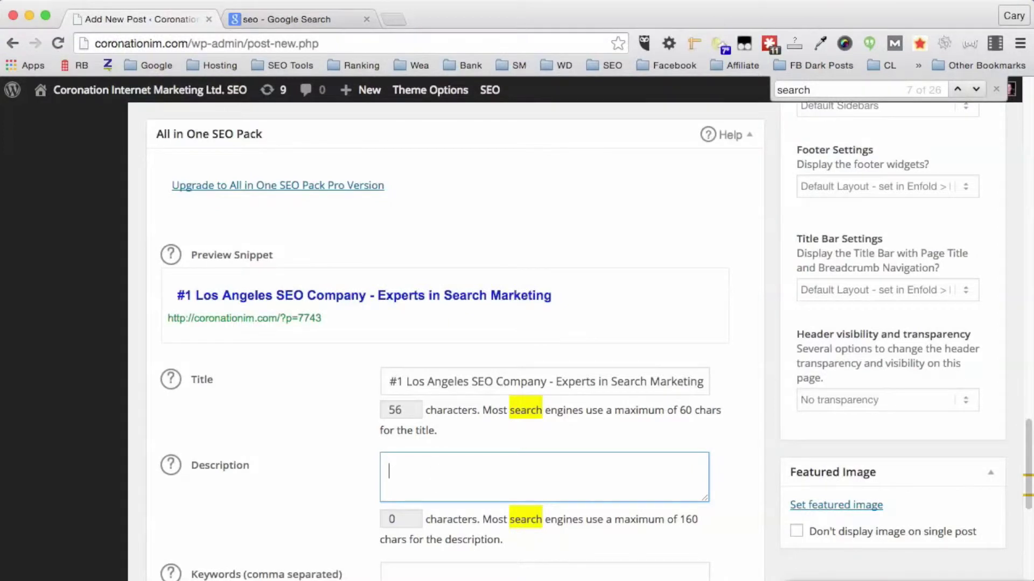
- Begin the post's SEO description with "Are you not getting enough leads from your website?"
{"action": "type", "text": "Afte y"}
{"action": "key", "text": "BackSpace"}
{"action": "key", "text": "BackSpace"}
{"action": "key", "text": "BackSpace"}
{"action": "key", "text": "BackSpace"}
{"action": "key", "text": "BackSpace"}
{"action": "type", "text": "re you not getting enough "}
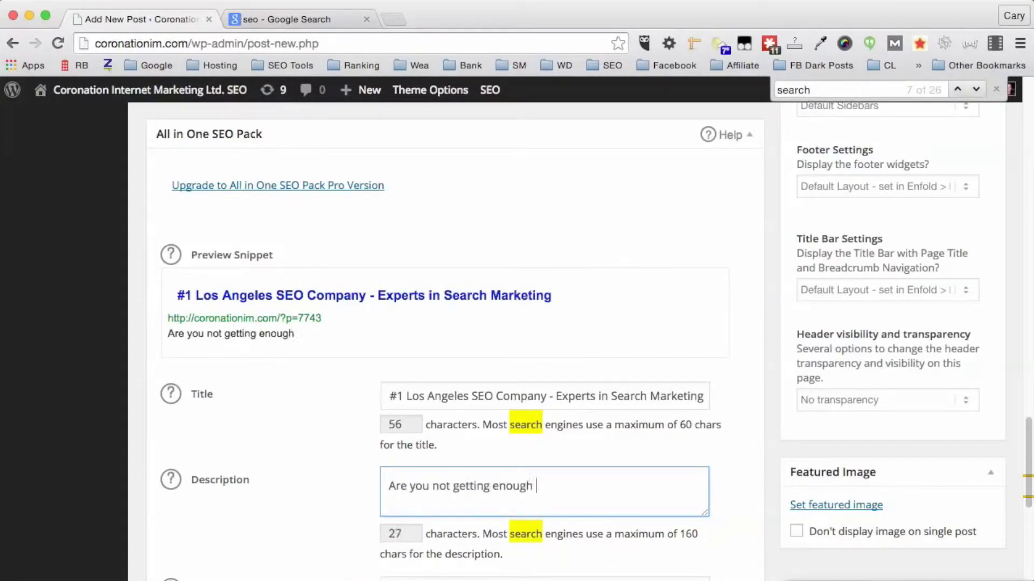
{"action": "type", "text": "leads from your website? "}
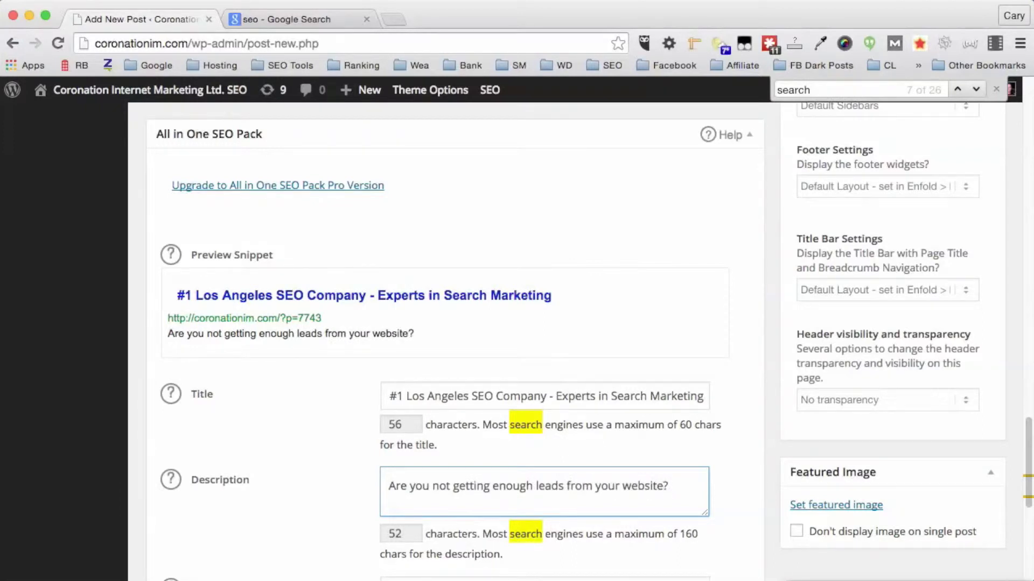
- Finish the SEO description with "Call our Los Angeles SEO agency to help you get more leads and customers from your website." and enlarge its box
{"action": "type", "text": "Call our Los Angeles SEO agency to help you "}
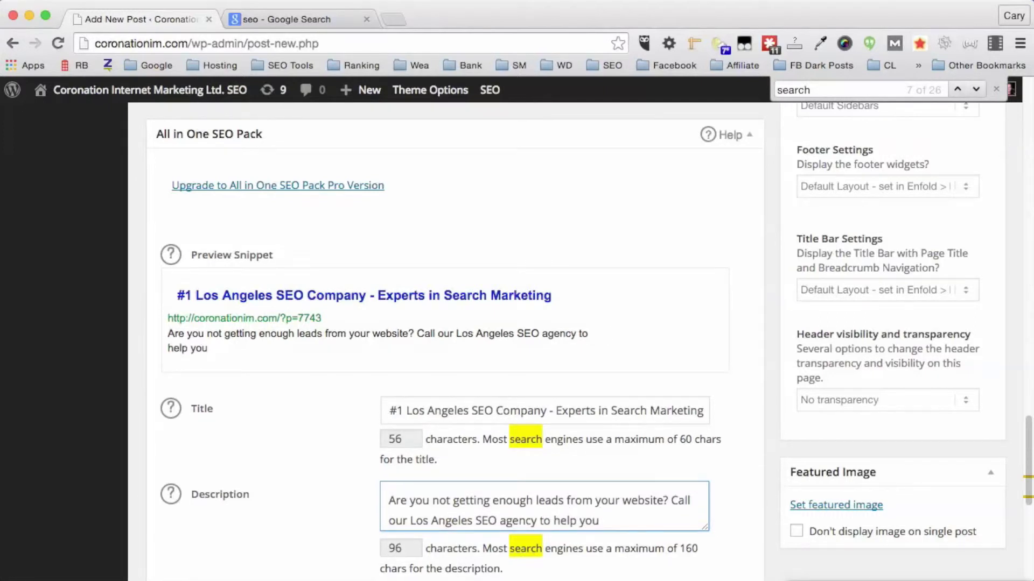
{"action": "type", "text": " get more "}
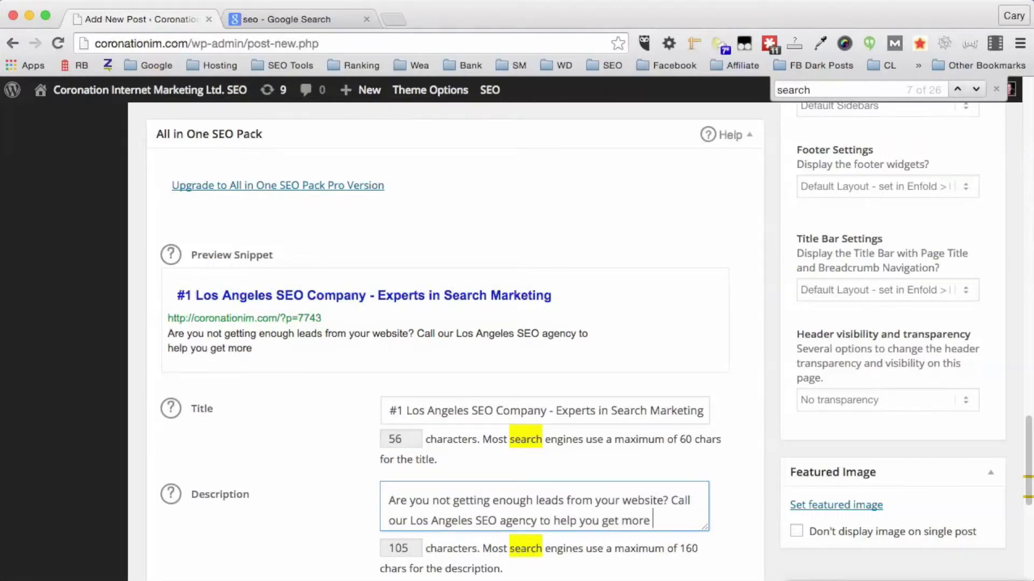
{"action": "type", "text": "leads and cust"}
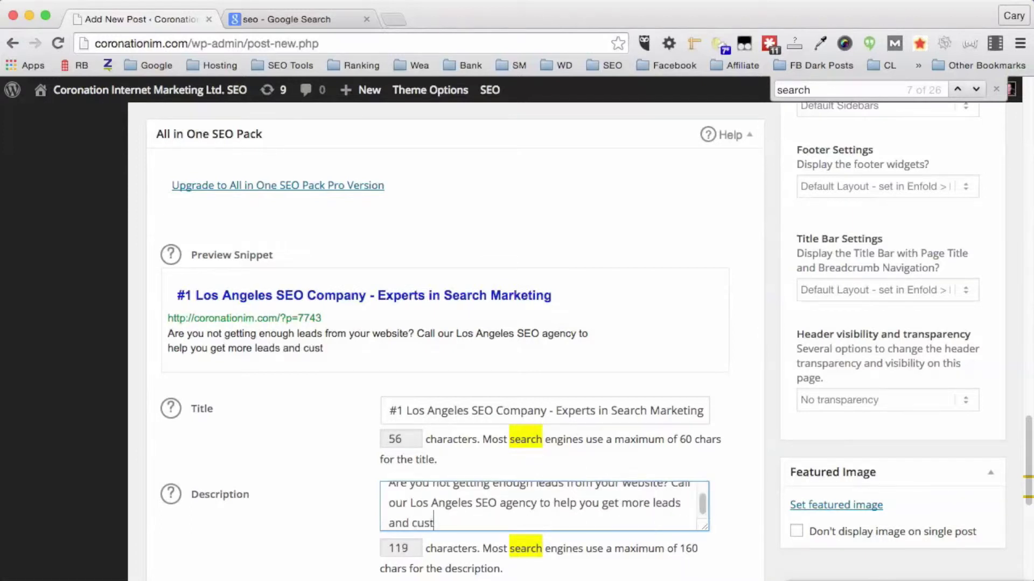
{"action": "type", "text": "omers from your website."}
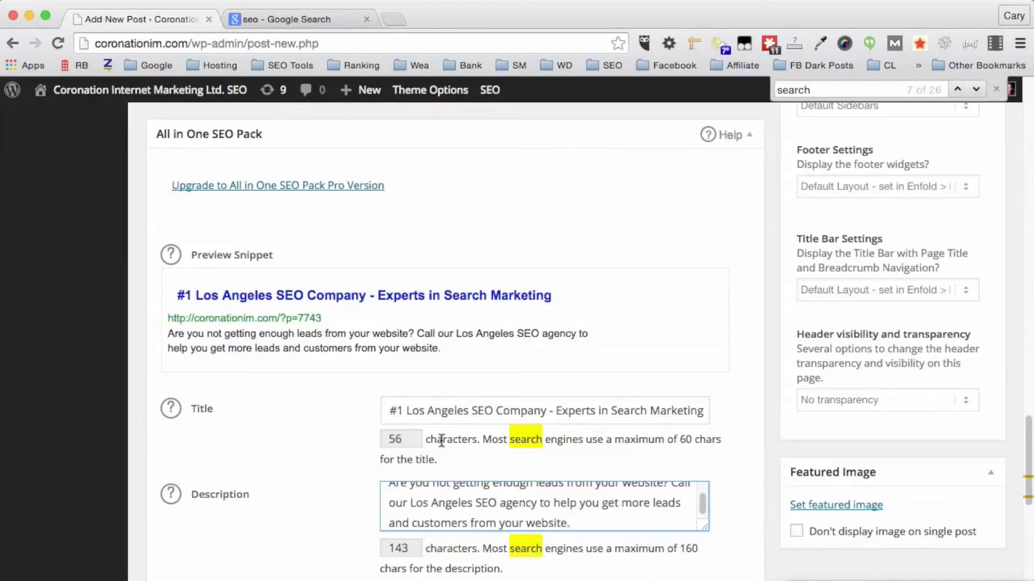
{"action": "left_click_drag", "start_coordinate": [704, 527], "coordinate": [709, 550]}
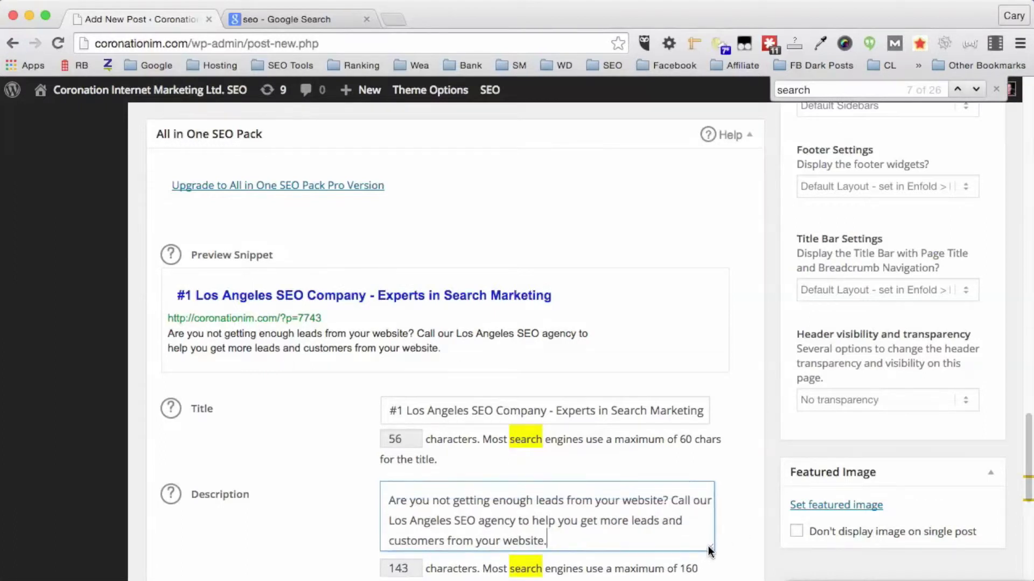
- Examine the phrase "Los Angeles SEO" and the opening question within the post's SEO description
{"action": "left_click_drag", "start_coordinate": [410, 521], "coordinate": [499, 521]}
{"action": "scroll", "coordinate": [754, 480], "scroll_direction": "down", "scroll_amount": 1}
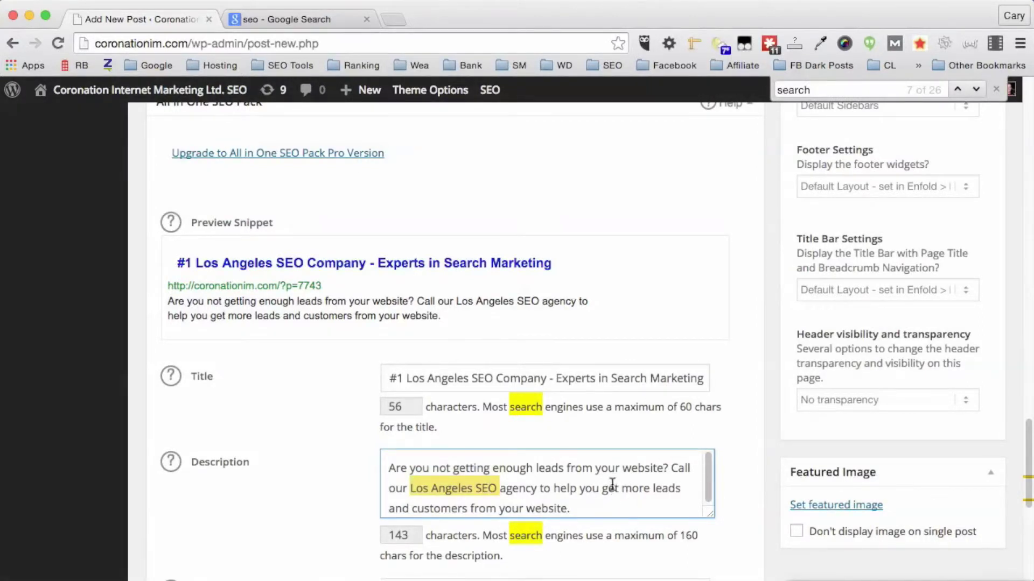
{"action": "scroll", "coordinate": [744, 497], "scroll_direction": "down", "scroll_amount": 1}
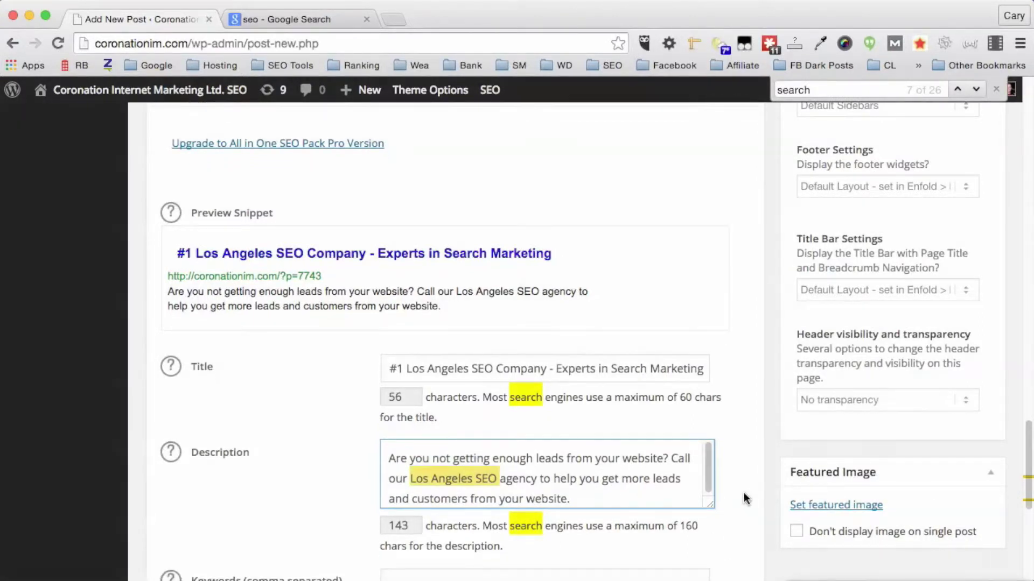
{"action": "scroll", "coordinate": [745, 490], "scroll_direction": "down", "scroll_amount": 1}
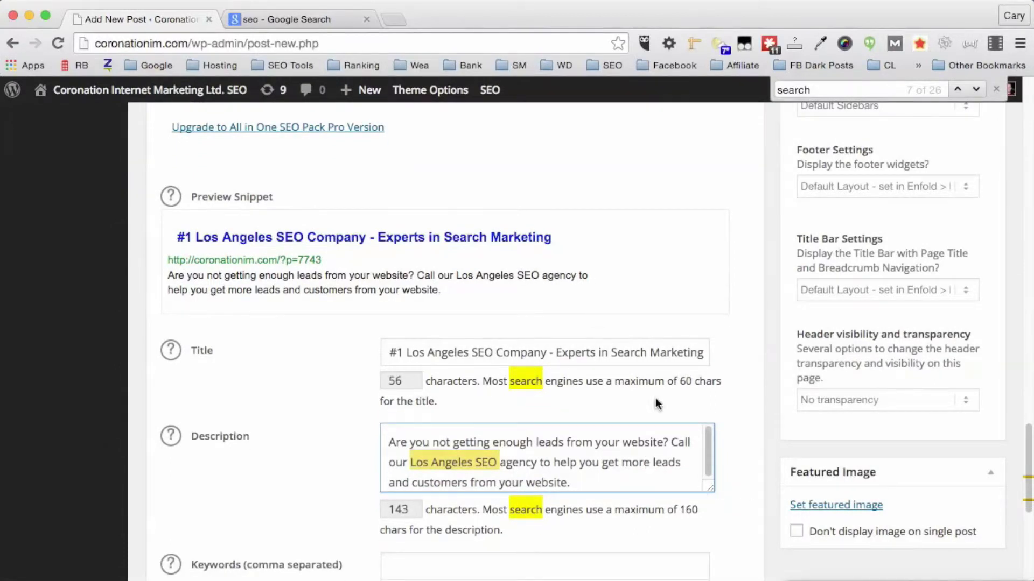
{"action": "left_click_drag", "start_coordinate": [669, 442], "coordinate": [385, 442]}
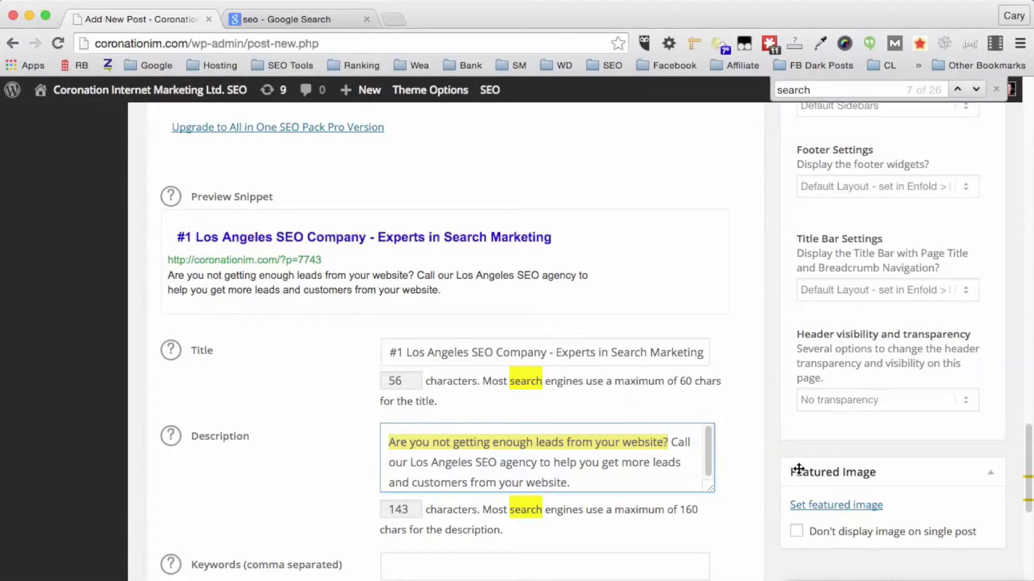
- Publish the post "The Best SEO Company in Los Angeles"
{"action": "scroll", "coordinate": [695, 490], "scroll_direction": "down", "scroll_amount": 3}
{"action": "scroll", "coordinate": [749, 450], "scroll_direction": "down", "scroll_amount": 3}
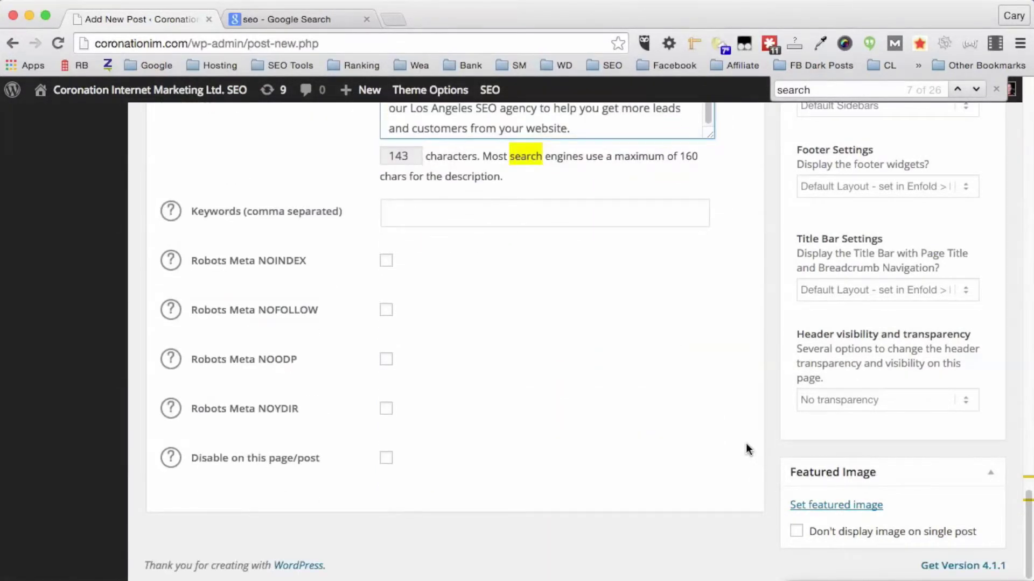
{"action": "scroll", "coordinate": [747, 444], "scroll_direction": "up", "scroll_amount": 15}
{"action": "scroll", "coordinate": [747, 444], "scroll_direction": "up", "scroll_amount": 10}
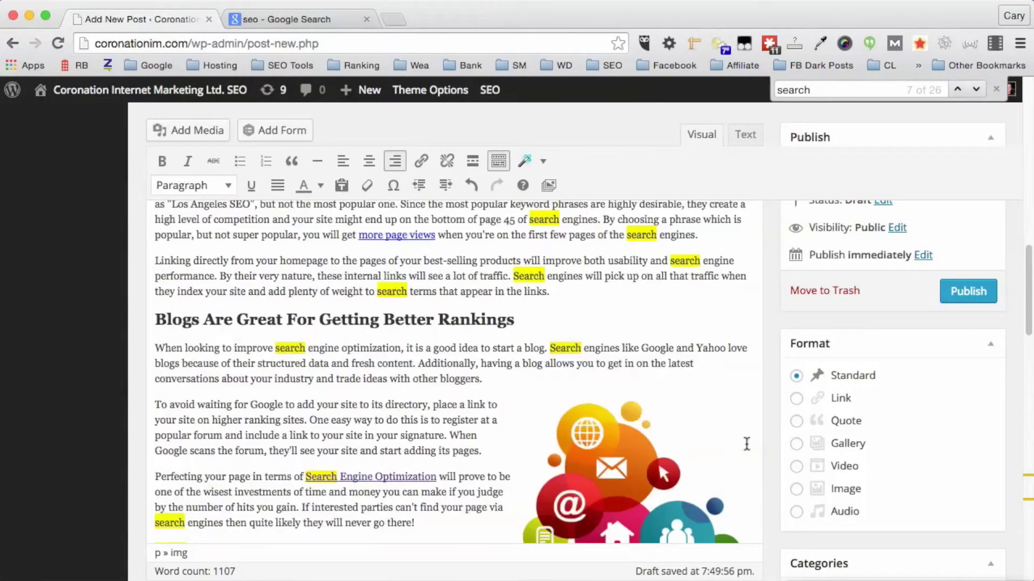
{"action": "scroll", "coordinate": [750, 436], "scroll_direction": "up", "scroll_amount": 5}
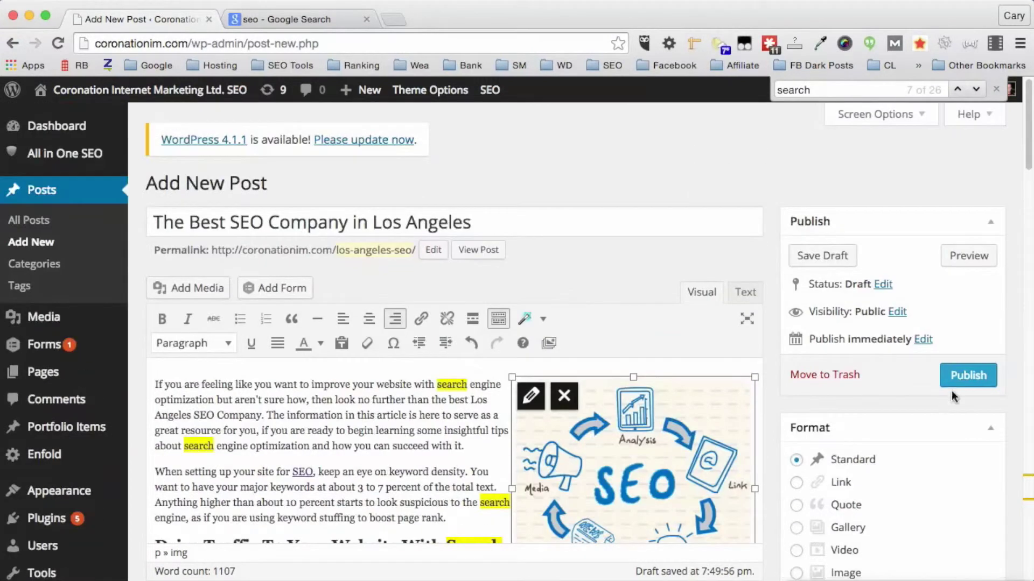
{"action": "left_click", "coordinate": [977, 377]}
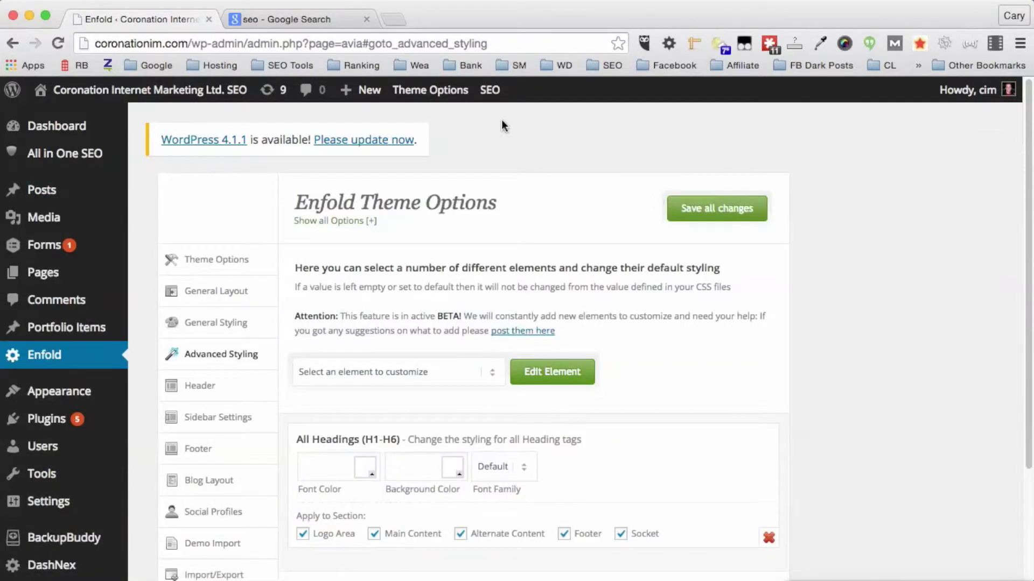
- Return from the Enfold theme options to the post editor, open the published post on the site and review the whole article
{"action": "left_click", "coordinate": [12, 43]}
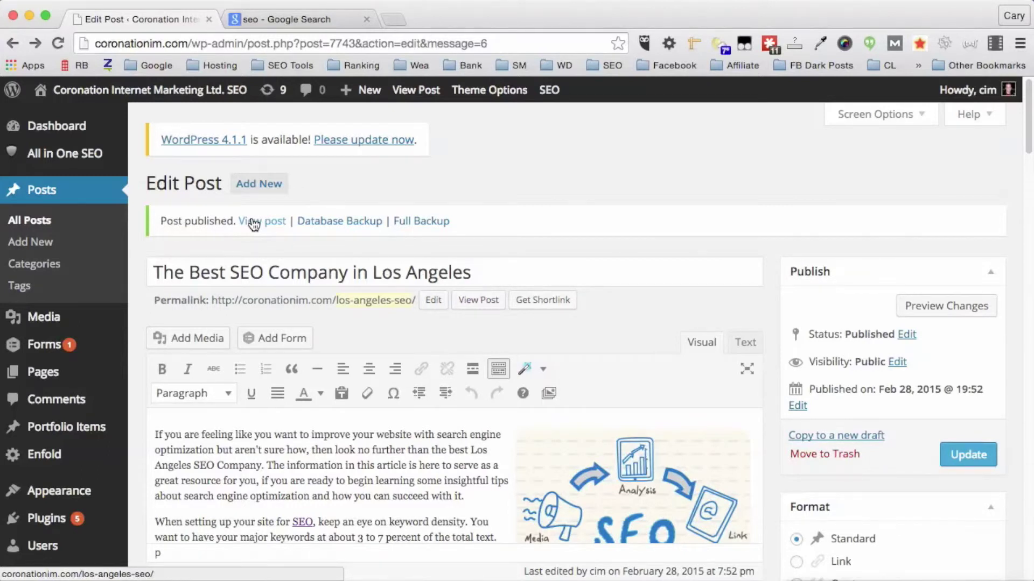
{"action": "left_click", "coordinate": [254, 225]}
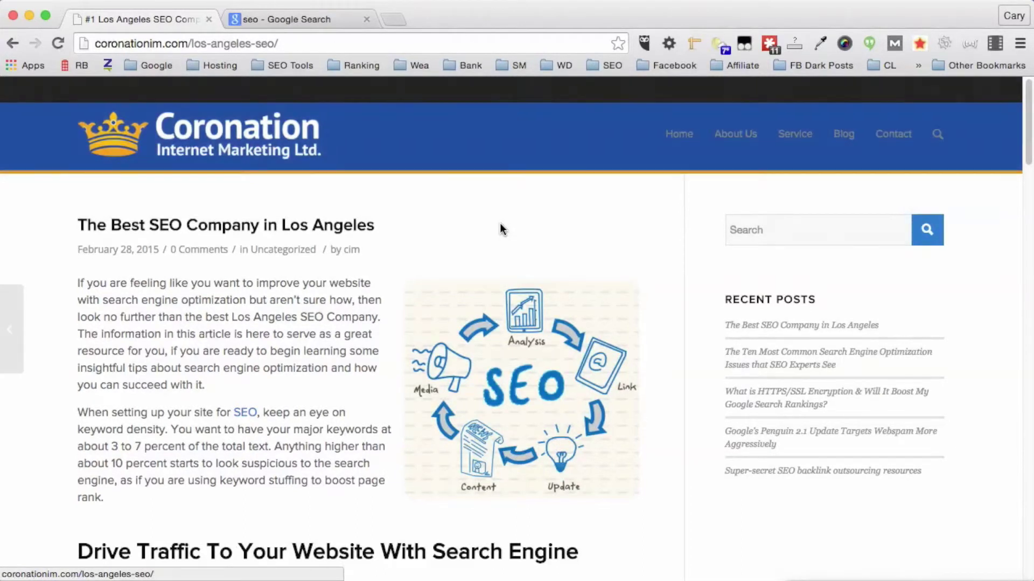
{"action": "scroll", "coordinate": [500, 223], "scroll_direction": "down", "scroll_amount": 5}
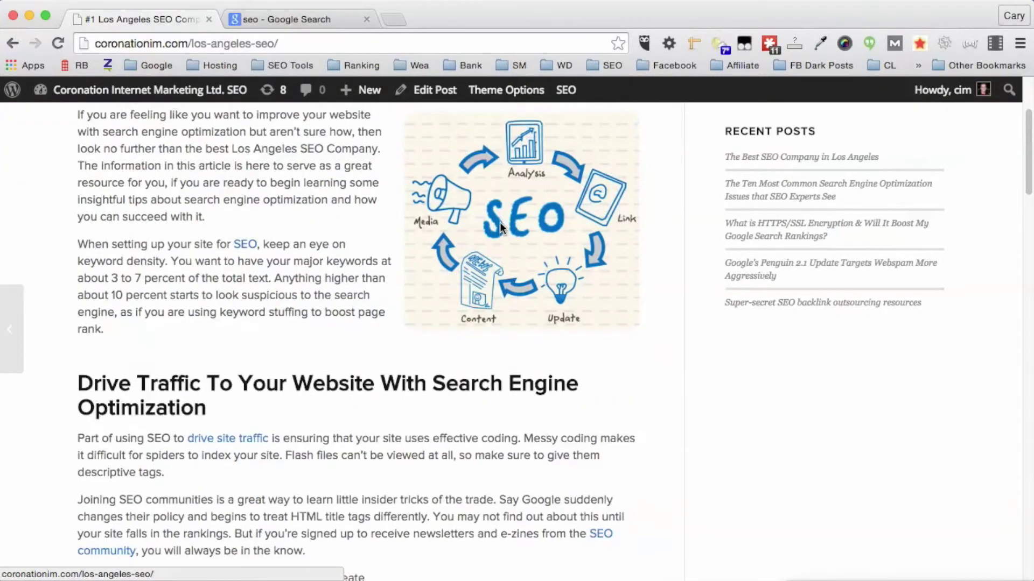
{"action": "scroll", "coordinate": [500, 222], "scroll_direction": "up", "scroll_amount": 5}
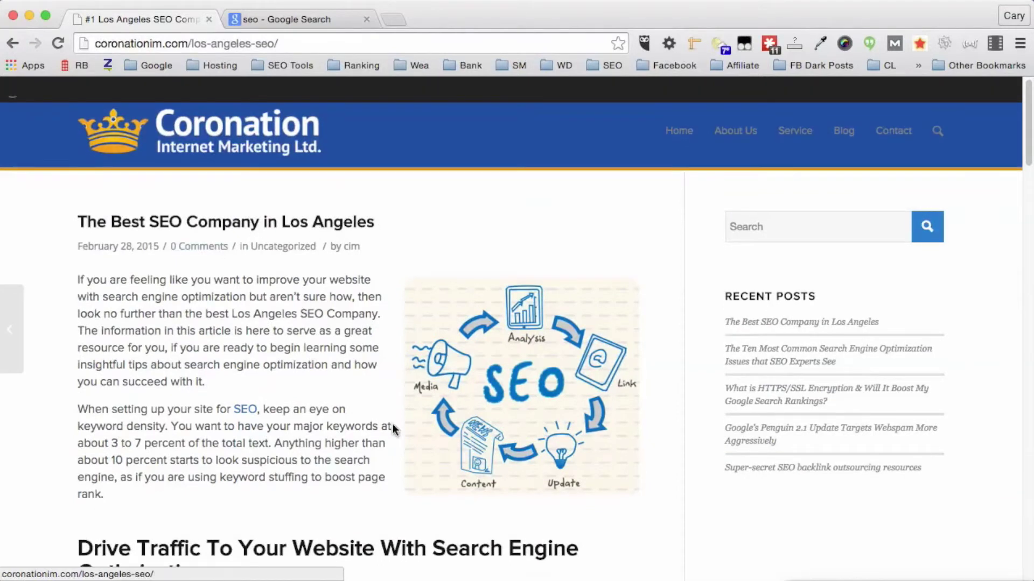
{"action": "scroll", "coordinate": [392, 424], "scroll_direction": "down", "scroll_amount": 5}
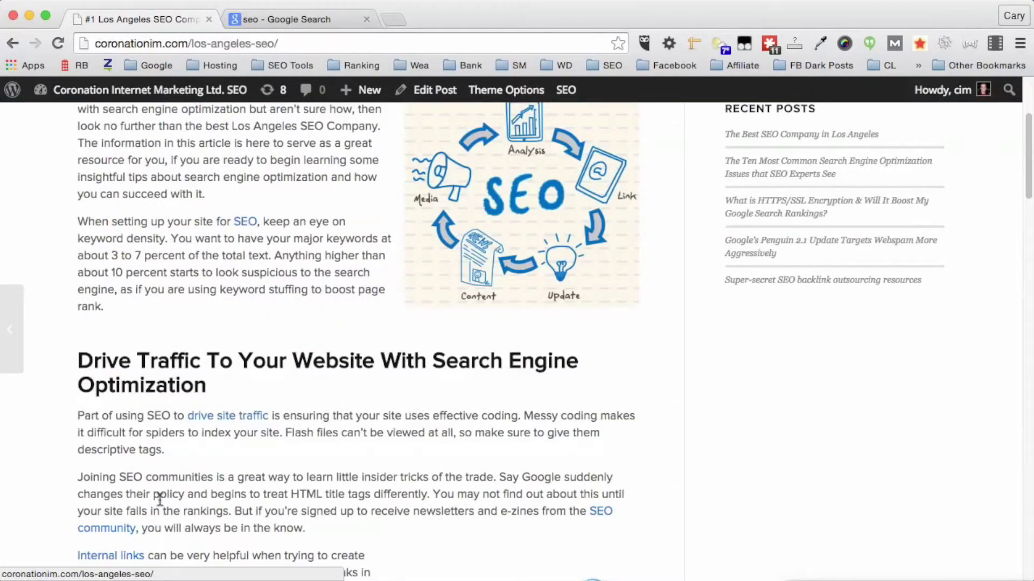
{"action": "scroll", "coordinate": [287, 493], "scroll_direction": "down", "scroll_amount": 13}
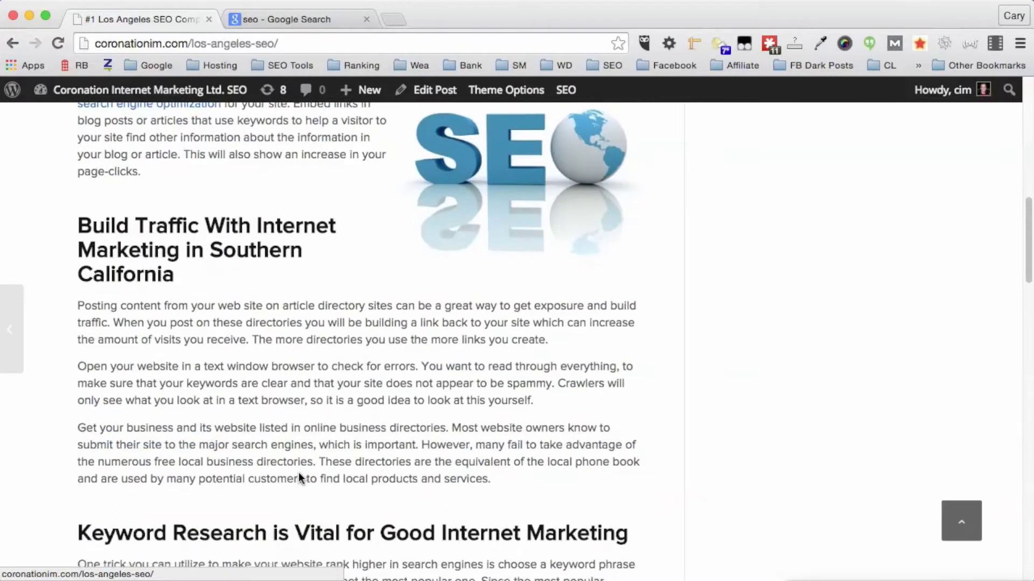
{"action": "scroll", "coordinate": [298, 472], "scroll_direction": "down", "scroll_amount": 20}
{"action": "scroll", "coordinate": [302, 473], "scroll_direction": "up", "scroll_amount": 11}
{"action": "scroll", "coordinate": [302, 473], "scroll_direction": "up", "scroll_amount": 20}
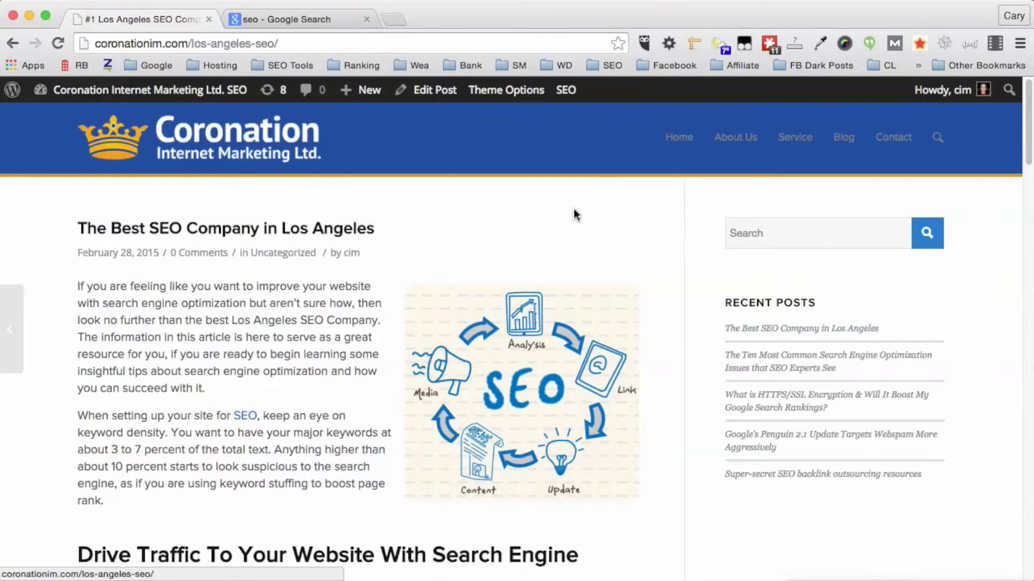
- Run SEOquake's keyword density report on the published post and examine the "los angeles seo" row among the 3-word phrases
{"action": "left_click", "coordinate": [944, 44]}
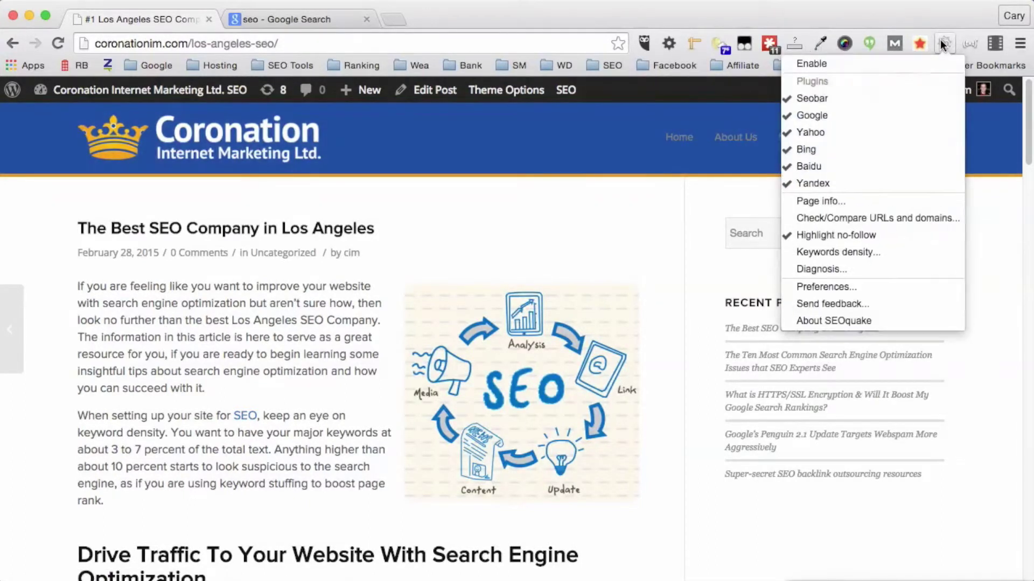
{"action": "left_click", "coordinate": [826, 254]}
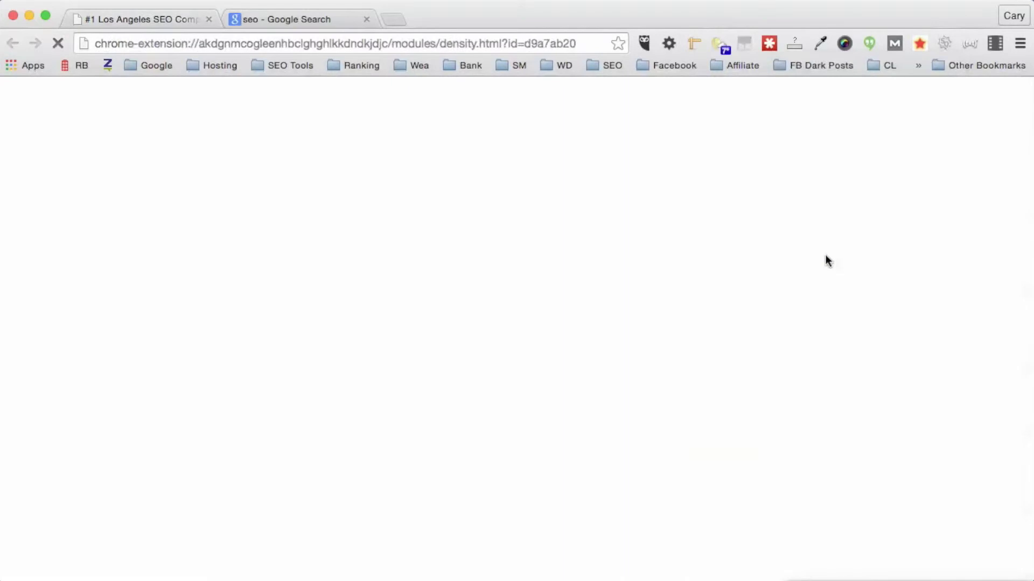
{"action": "scroll", "coordinate": [338, 290], "scroll_direction": "down", "scroll_amount": 20}
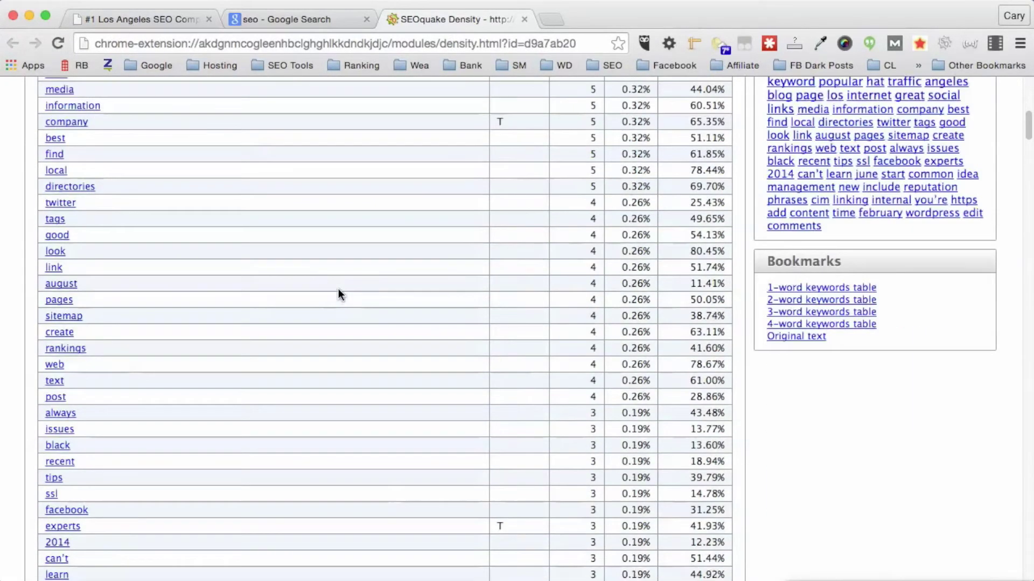
{"action": "scroll", "coordinate": [338, 292], "scroll_direction": "down", "scroll_amount": 20}
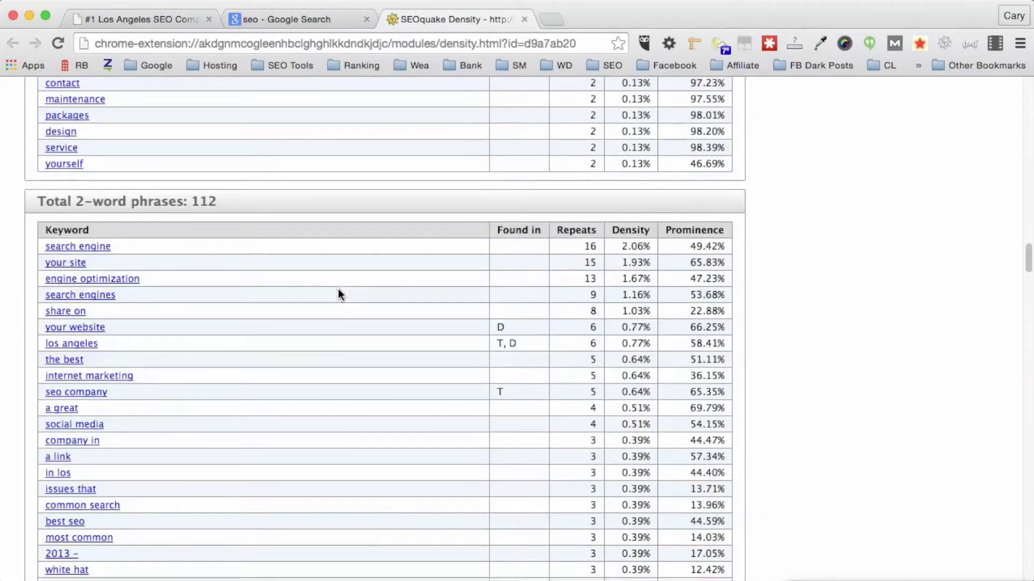
{"action": "scroll", "coordinate": [338, 289], "scroll_direction": "down", "scroll_amount": 3}
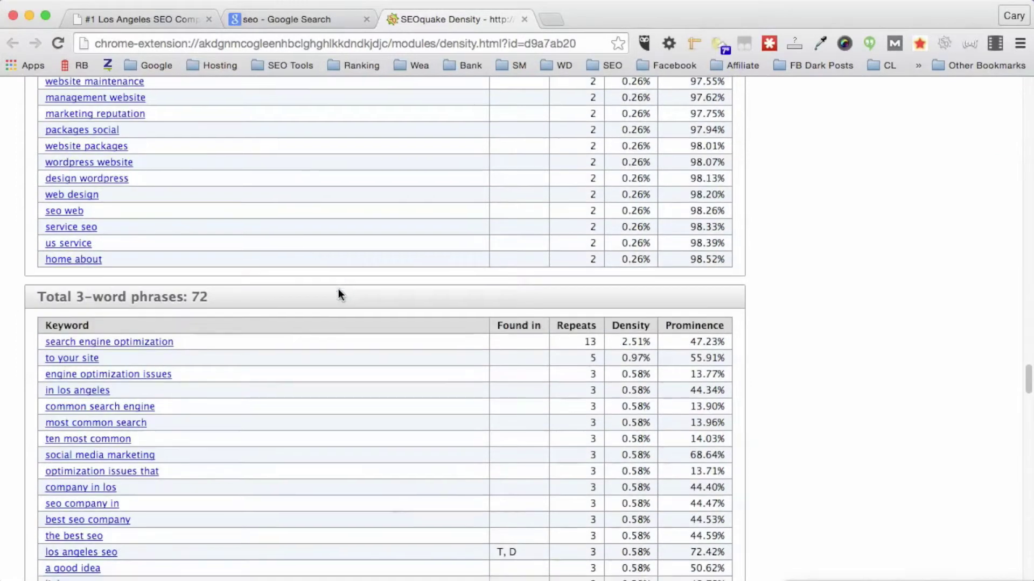
{"action": "scroll", "coordinate": [334, 292], "scroll_direction": "down", "scroll_amount": 1}
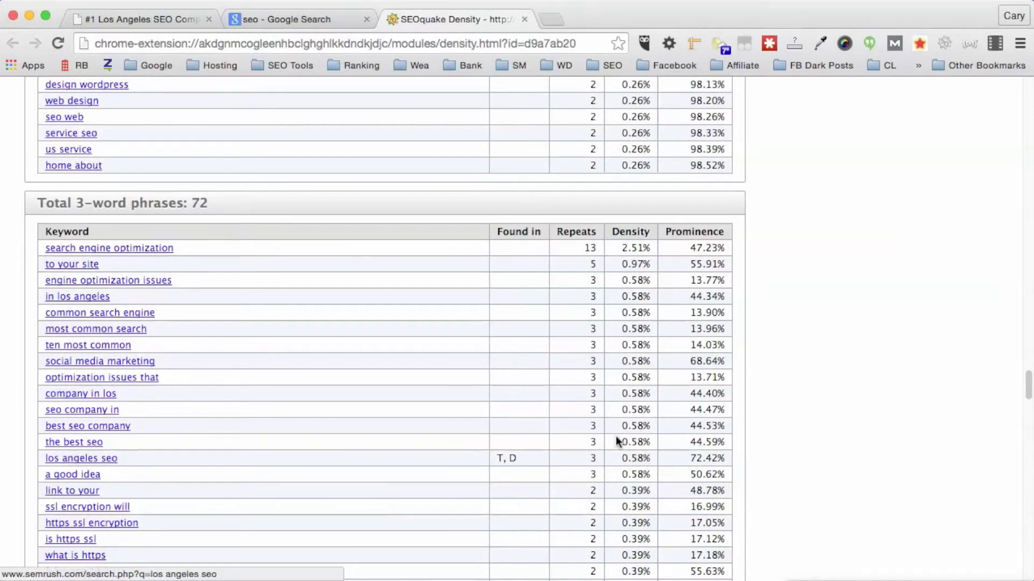
{"action": "left_click_drag", "start_coordinate": [503, 461], "coordinate": [541, 456]}
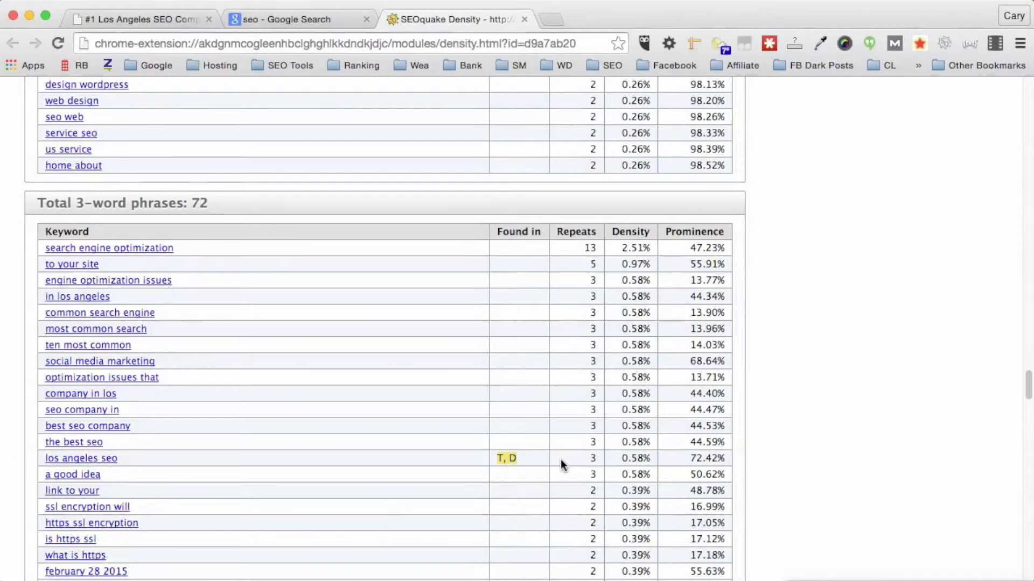
{"action": "left_click", "coordinate": [590, 463]}
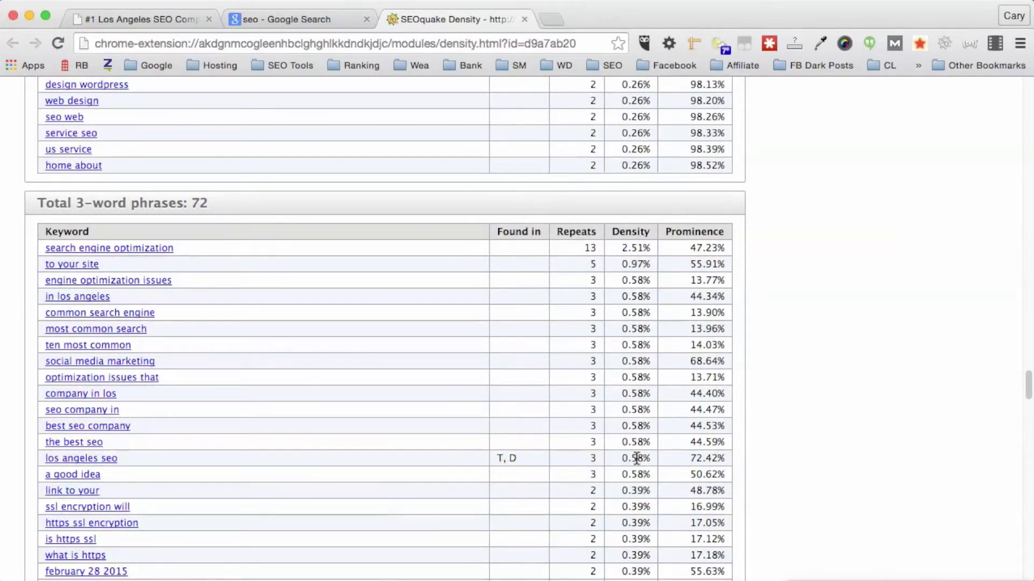
- Reopen the post for editing and insert (such as "Los Angeles SEO") after "two or three words" in the paragraph on crafting keyword phrases
{"action": "left_click", "coordinate": [135, 18]}
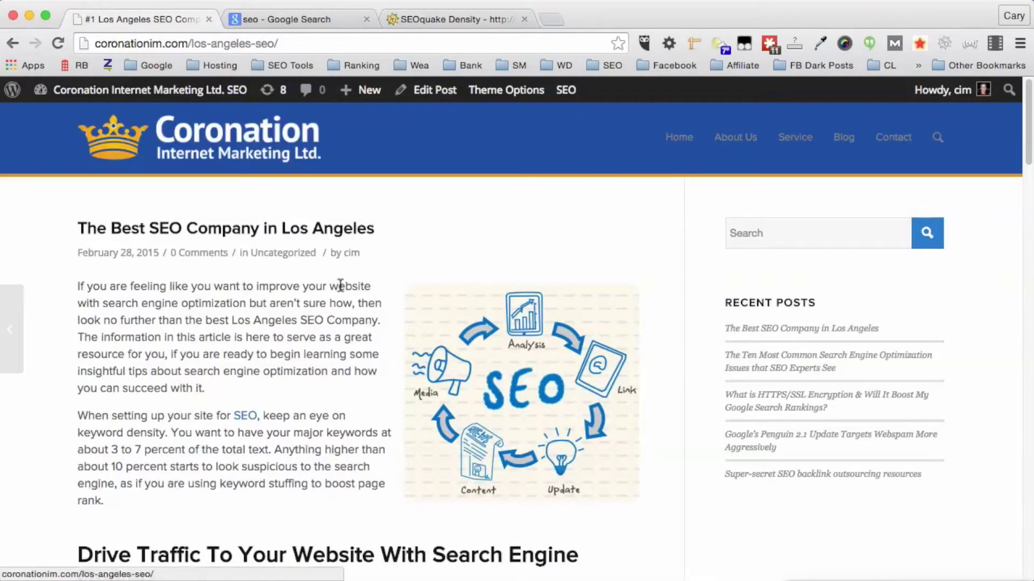
{"action": "left_click", "coordinate": [439, 95]}
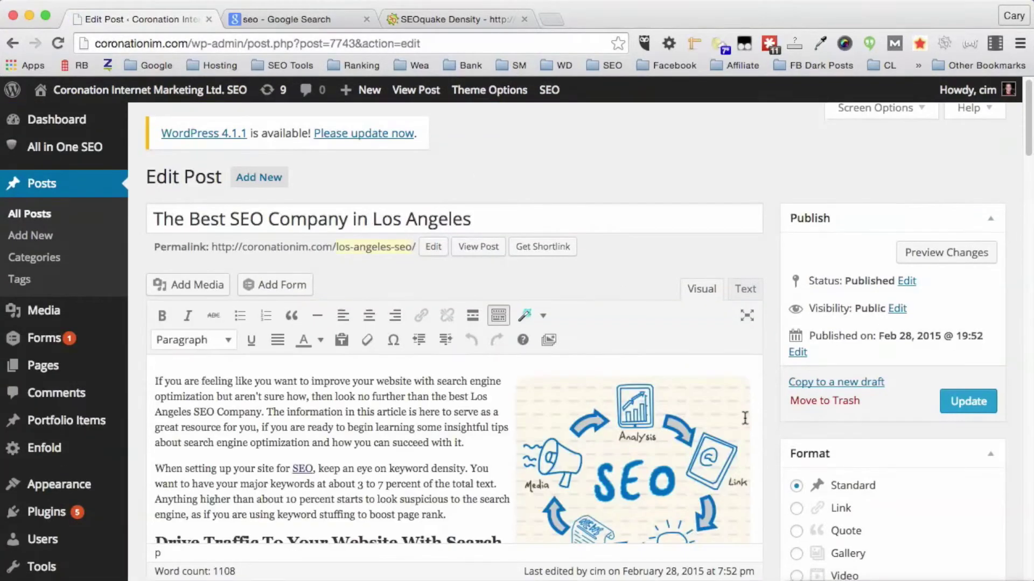
{"action": "scroll", "coordinate": [744, 419], "scroll_direction": "down", "scroll_amount": 10}
{"action": "scroll", "coordinate": [745, 418], "scroll_direction": "down", "scroll_amount": 10}
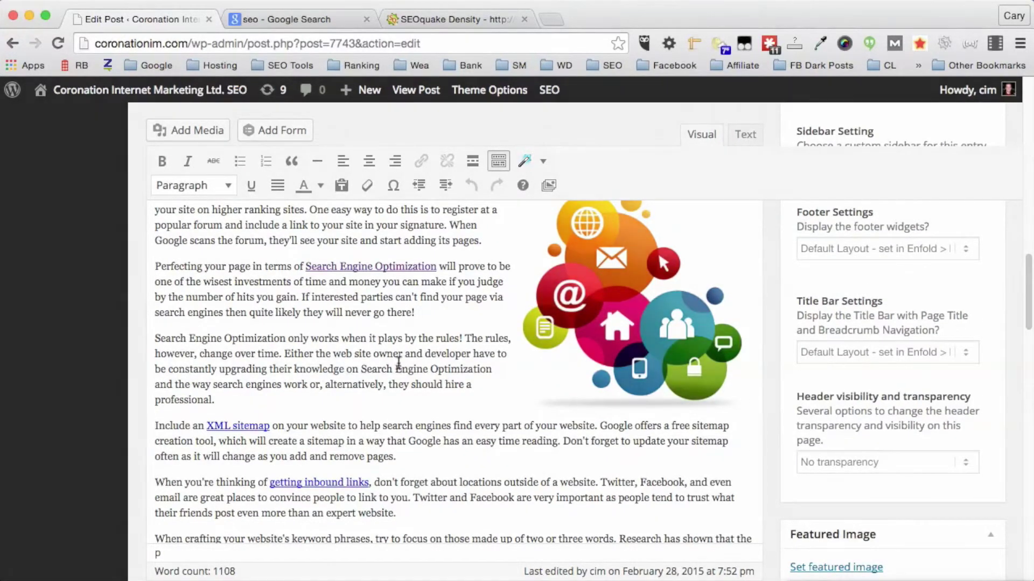
{"action": "scroll", "coordinate": [399, 364], "scroll_direction": "down", "scroll_amount": 2}
{"action": "scroll", "coordinate": [398, 363], "scroll_direction": "down", "scroll_amount": 1}
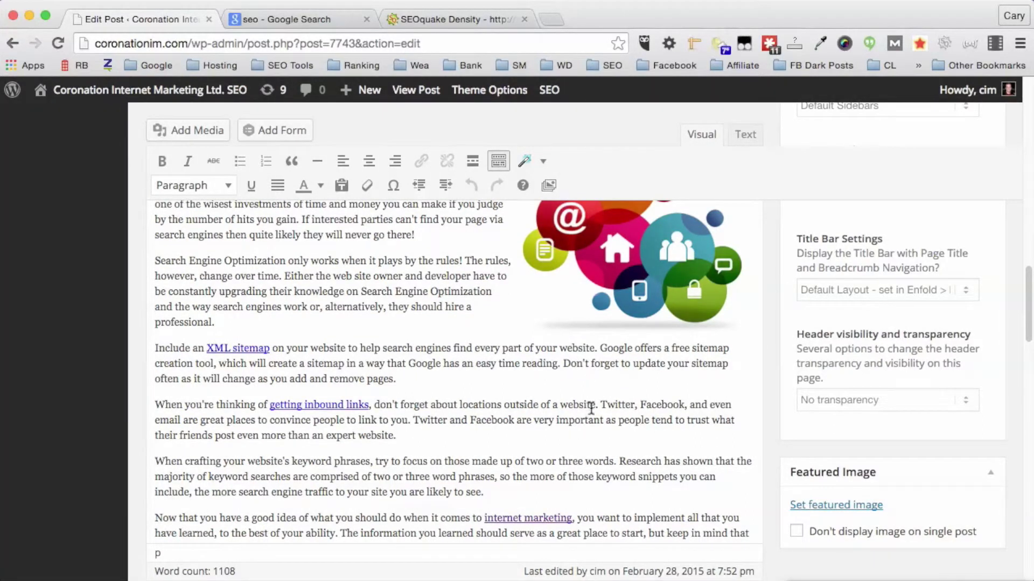
{"action": "scroll", "coordinate": [486, 440], "scroll_direction": "down", "scroll_amount": 2}
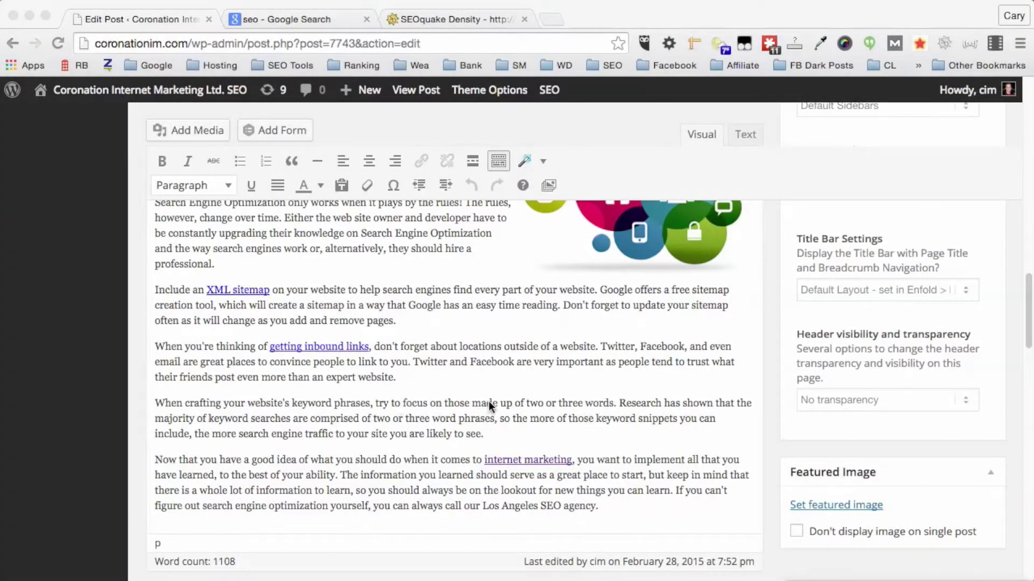
{"action": "left_click", "coordinate": [610, 403]}
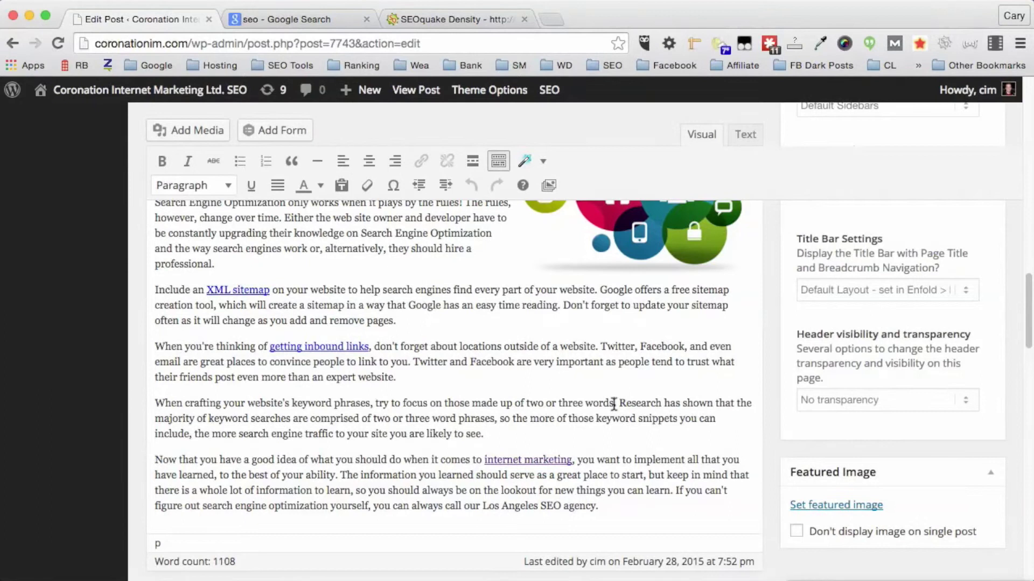
{"action": "type", "text": "(such "}
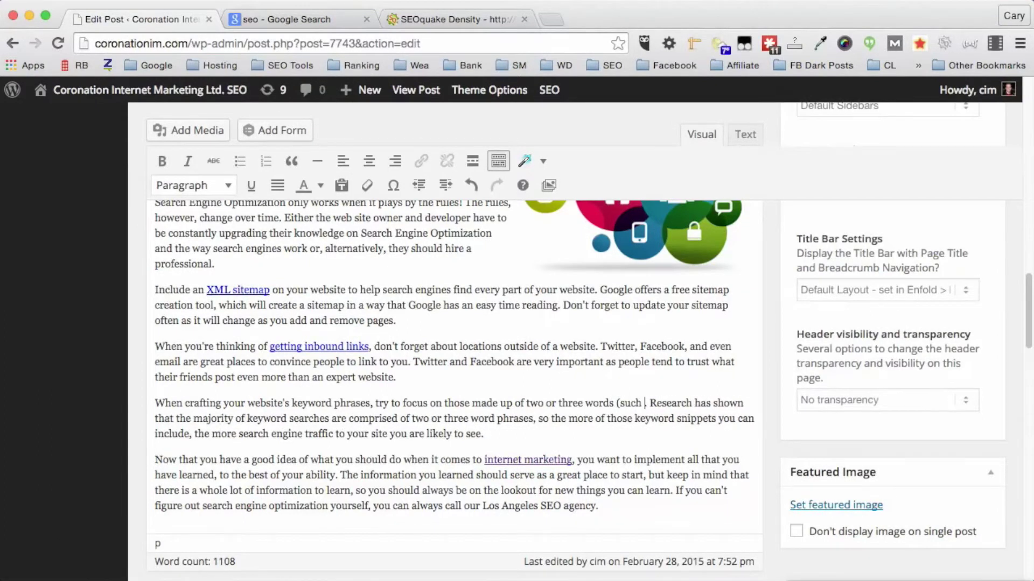
{"action": "type", "text": "as \"I"}
{"action": "type", "text": "os Angeles SEO\")."}
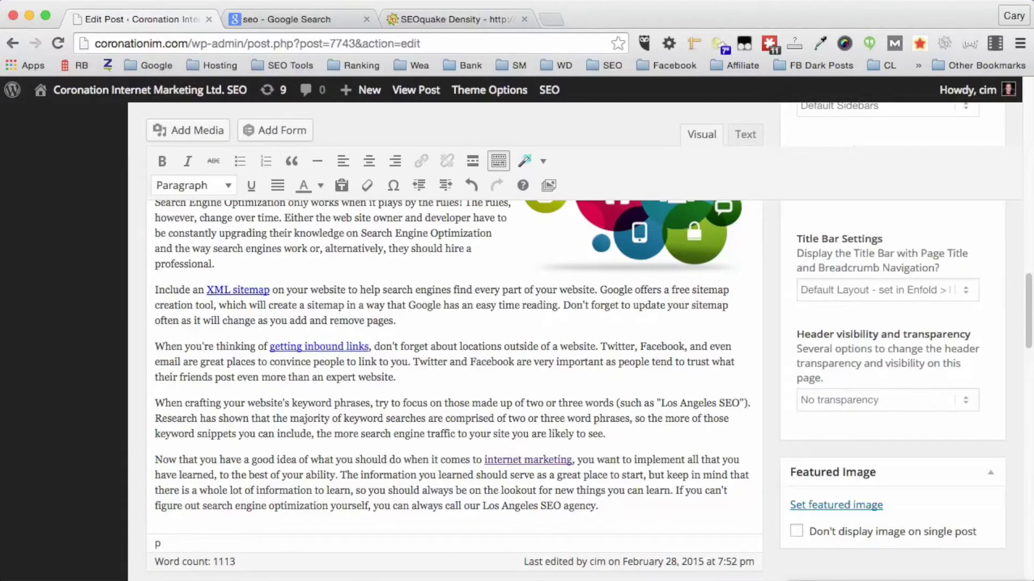
- Update the published post and close the keyword density report and the Google results for "seo"
{"action": "scroll", "coordinate": [781, 242], "scroll_direction": "up", "scroll_amount": 15}
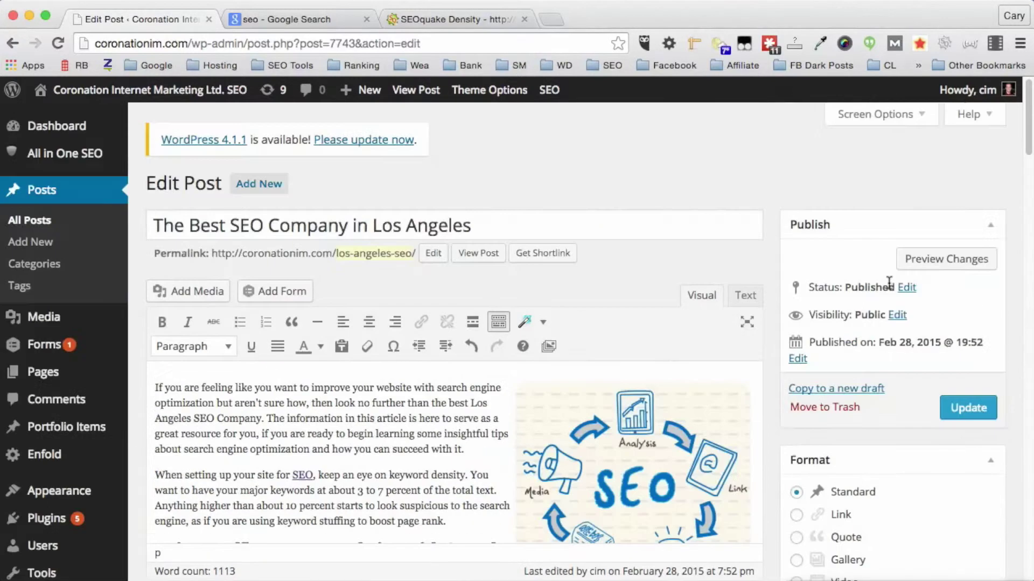
{"action": "left_click", "coordinate": [968, 410]}
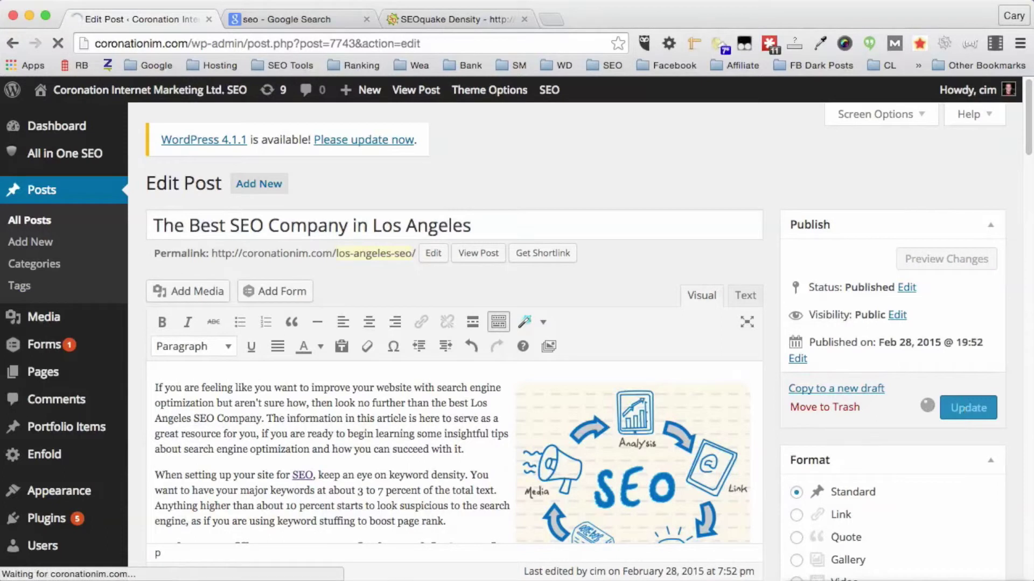
{"action": "left_click", "coordinate": [524, 21]}
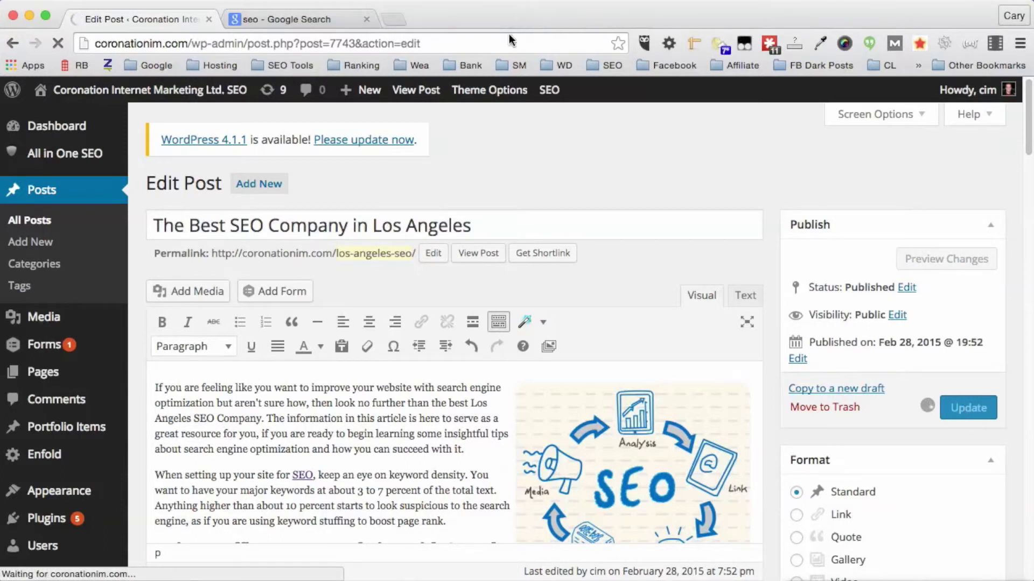
{"action": "left_click", "coordinate": [366, 20]}
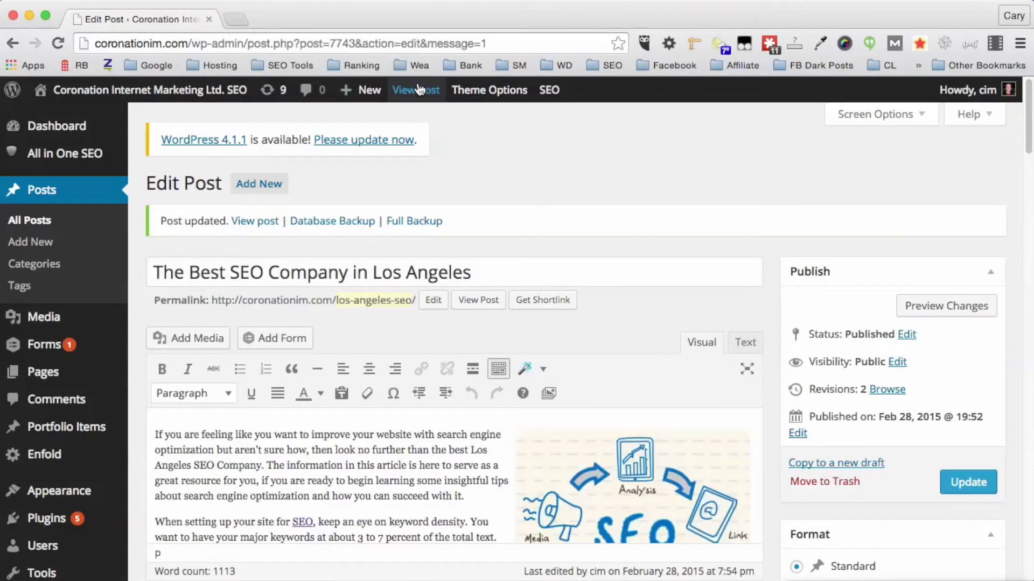
- View the updated post on the site, rerun SEOquake's keyword density report and examine the "los angeles seo" row among the 3-word phrases
{"action": "left_click", "coordinate": [415, 90]}
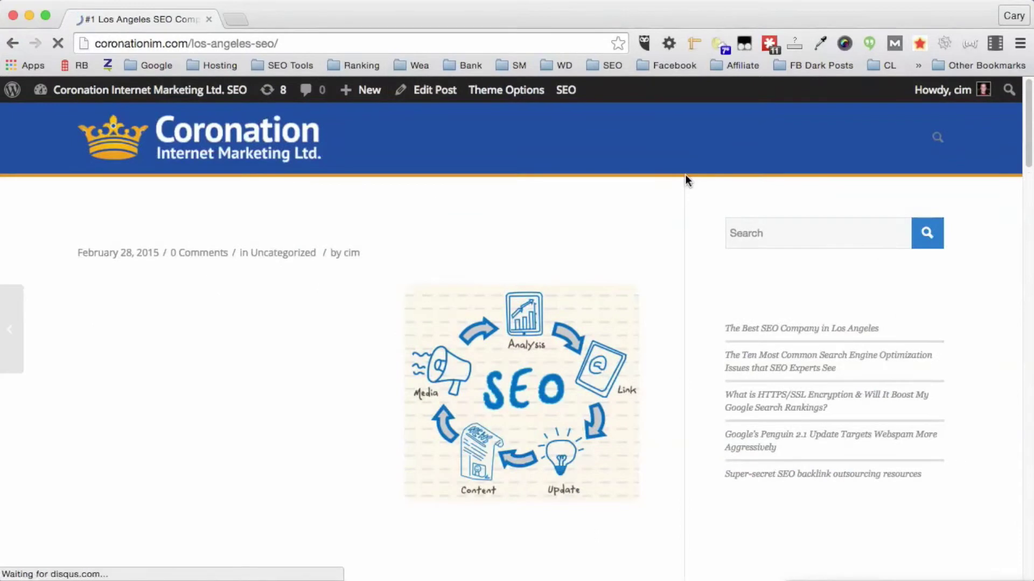
{"action": "left_click", "coordinate": [945, 43]}
{"action": "left_click", "coordinate": [856, 250]}
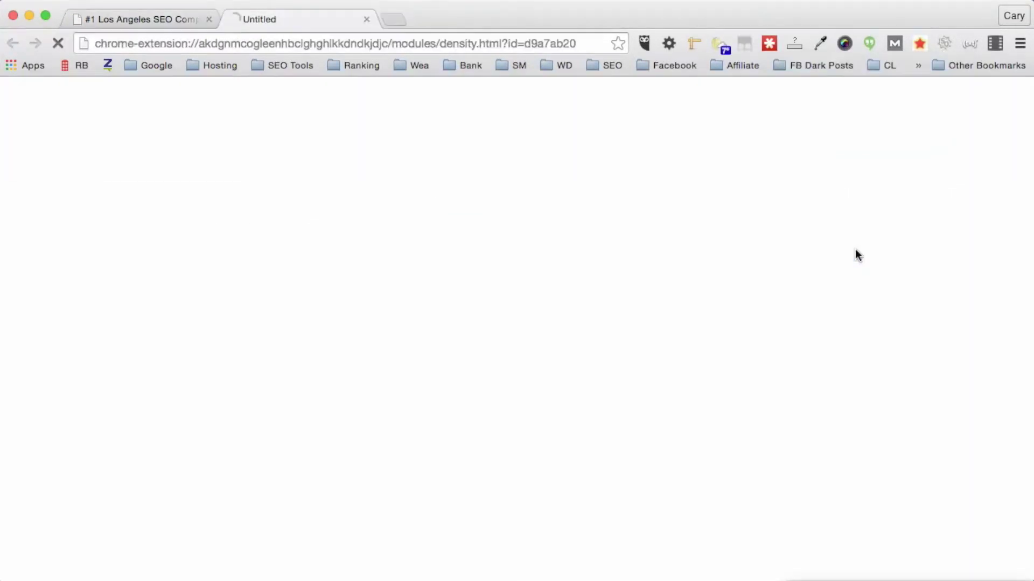
{"action": "scroll", "coordinate": [538, 314], "scroll_direction": "down", "scroll_amount": 20}
{"action": "scroll", "coordinate": [538, 314], "scroll_direction": "down", "scroll_amount": 20}
{"action": "scroll", "coordinate": [538, 314], "scroll_direction": "up", "scroll_amount": 20}
{"action": "scroll", "coordinate": [538, 314], "scroll_direction": "down", "scroll_amount": 2}
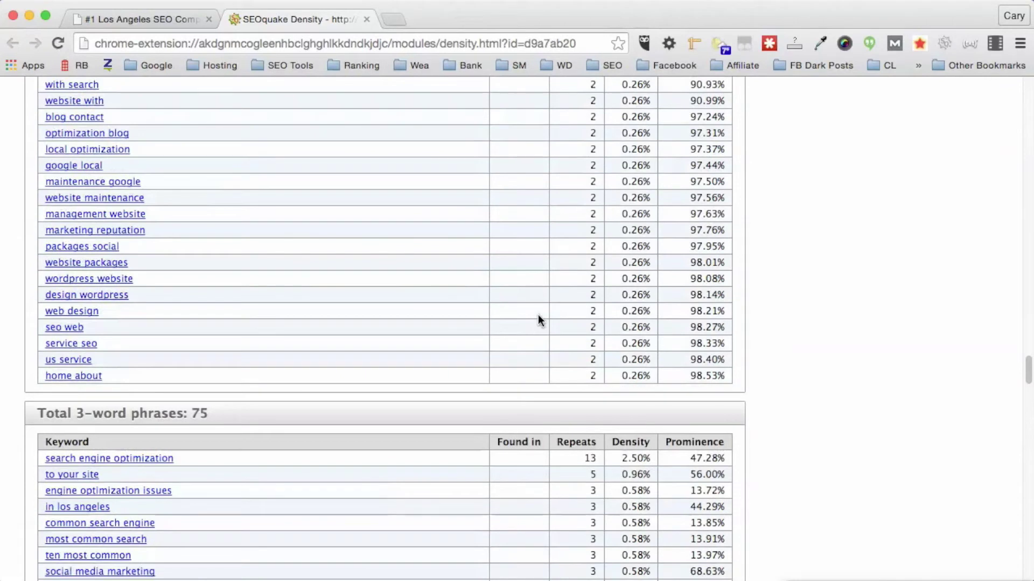
{"action": "scroll", "coordinate": [538, 320], "scroll_direction": "down", "scroll_amount": 2}
{"action": "scroll", "coordinate": [538, 320], "scroll_direction": "down", "scroll_amount": 3}
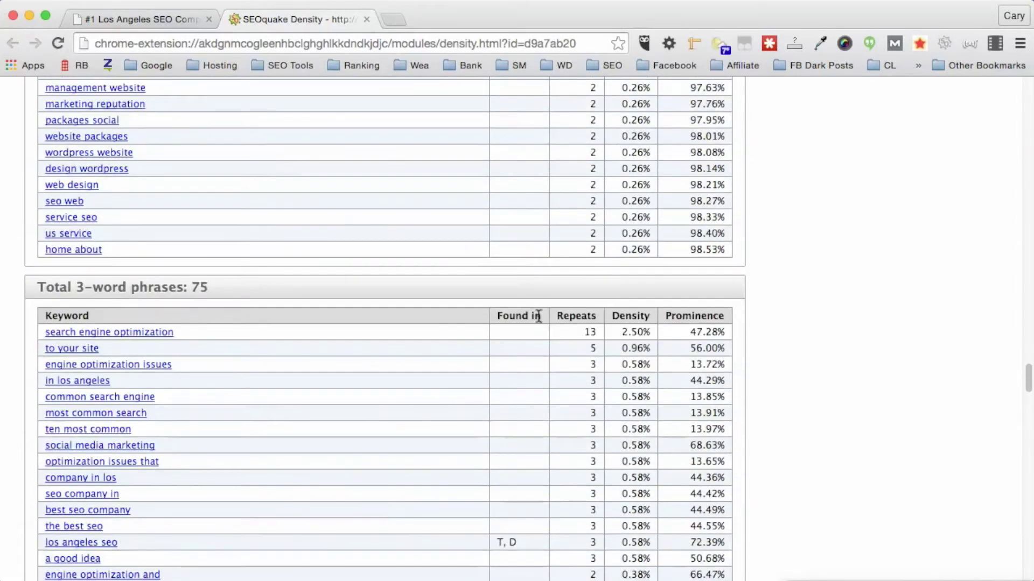
{"action": "scroll", "coordinate": [539, 315], "scroll_direction": "down", "scroll_amount": 3}
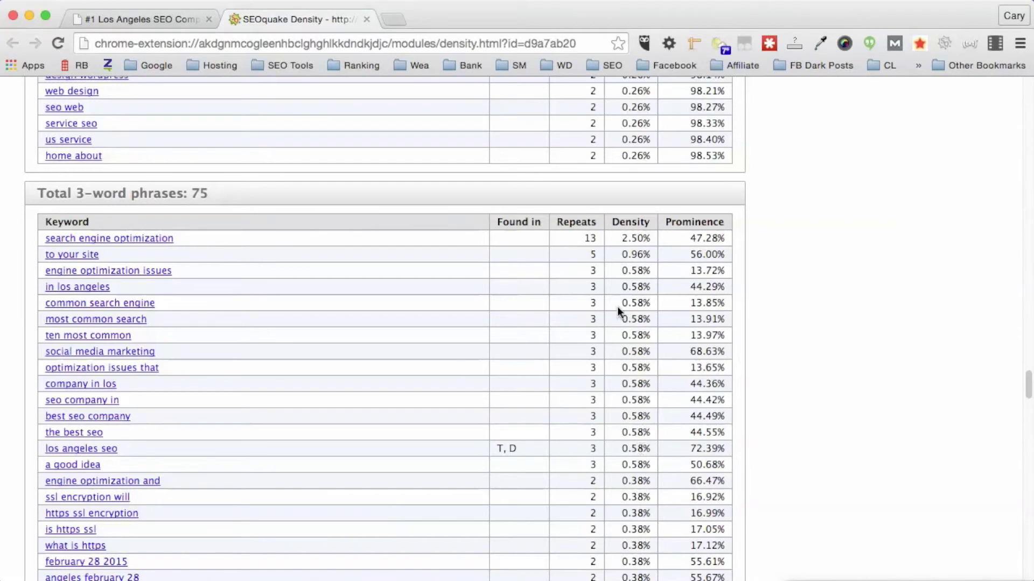
- Examine the single-word keyword table of the density report, checking the repeats and density of "seo" and the other main keywords
{"action": "scroll", "coordinate": [592, 305], "scroll_direction": "up", "scroll_amount": 20}
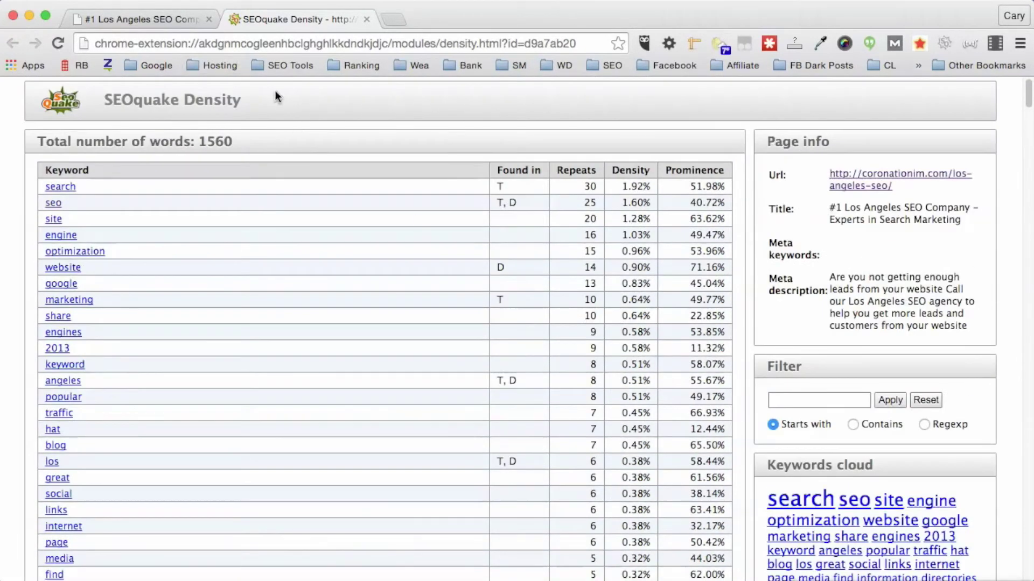
{"action": "scroll", "coordinate": [300, 143], "scroll_direction": "down", "scroll_amount": 3}
{"action": "scroll", "coordinate": [434, 223], "scroll_direction": "up", "scroll_amount": 3}
{"action": "scroll", "coordinate": [434, 223], "scroll_direction": "down", "scroll_amount": 3}
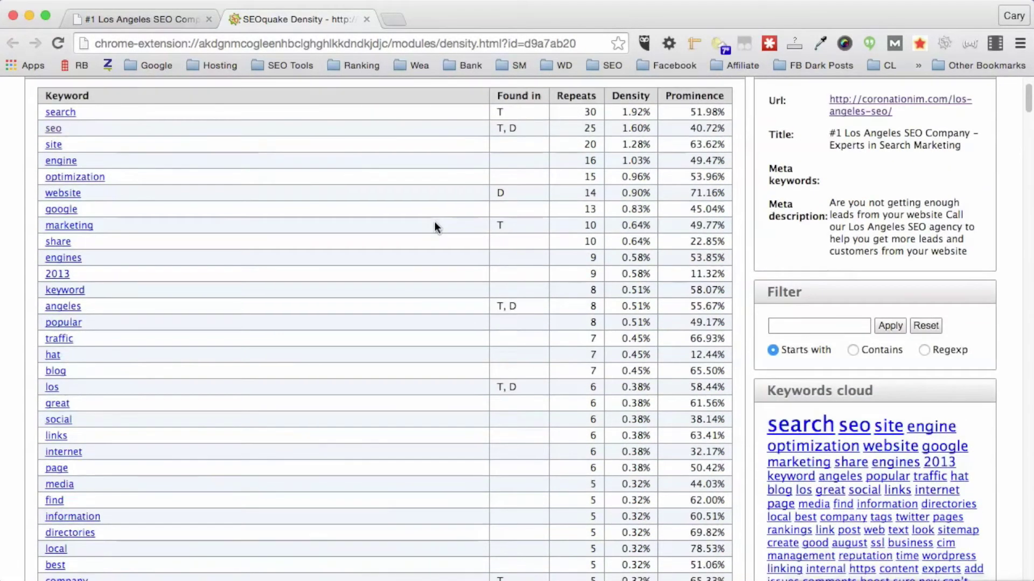
{"action": "scroll", "coordinate": [435, 221], "scroll_direction": "down", "scroll_amount": 3}
{"action": "scroll", "coordinate": [212, 322], "scroll_direction": "up", "scroll_amount": 5}
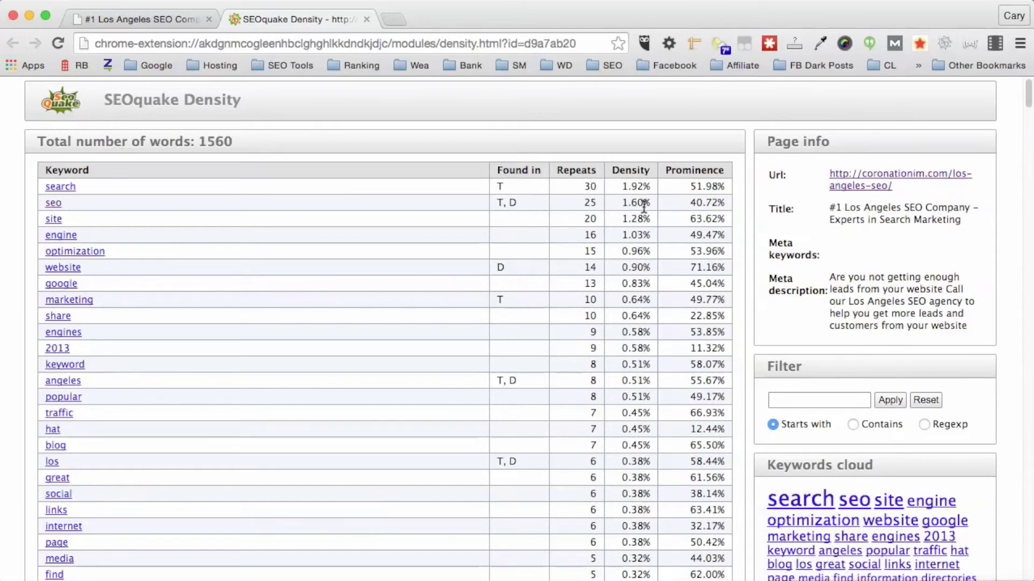
{"action": "scroll", "coordinate": [644, 207], "scroll_direction": "down", "scroll_amount": 20}
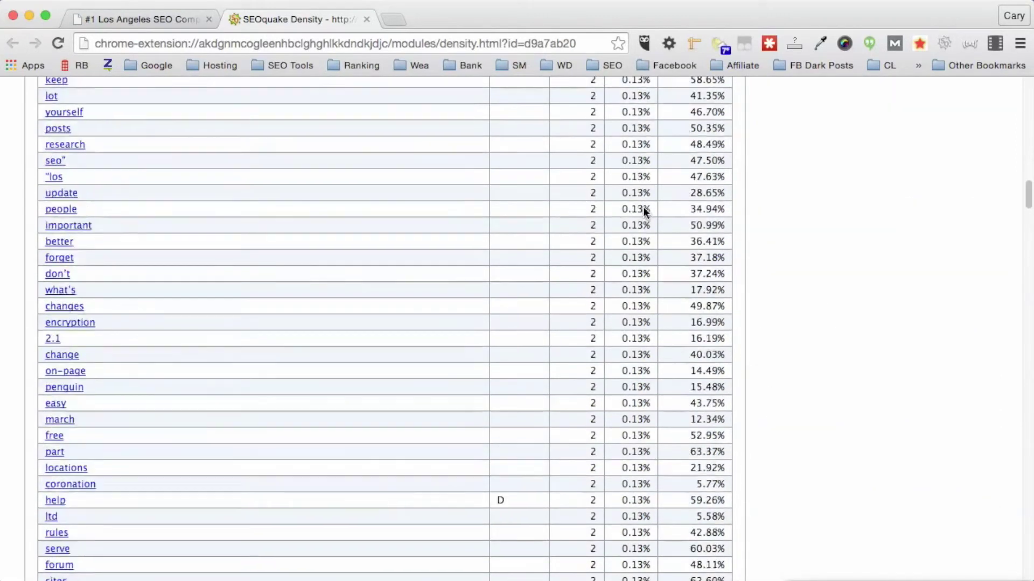
{"action": "scroll", "coordinate": [644, 206], "scroll_direction": "down", "scroll_amount": 15}
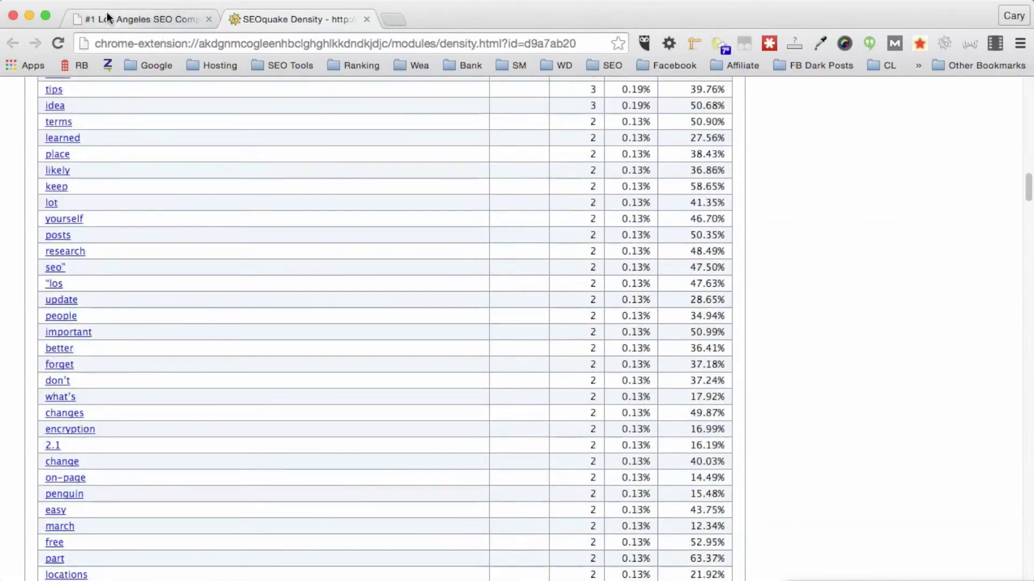
- Switch back to the published post and look through the whole article down to the comments and footer
{"action": "left_click", "coordinate": [143, 19]}
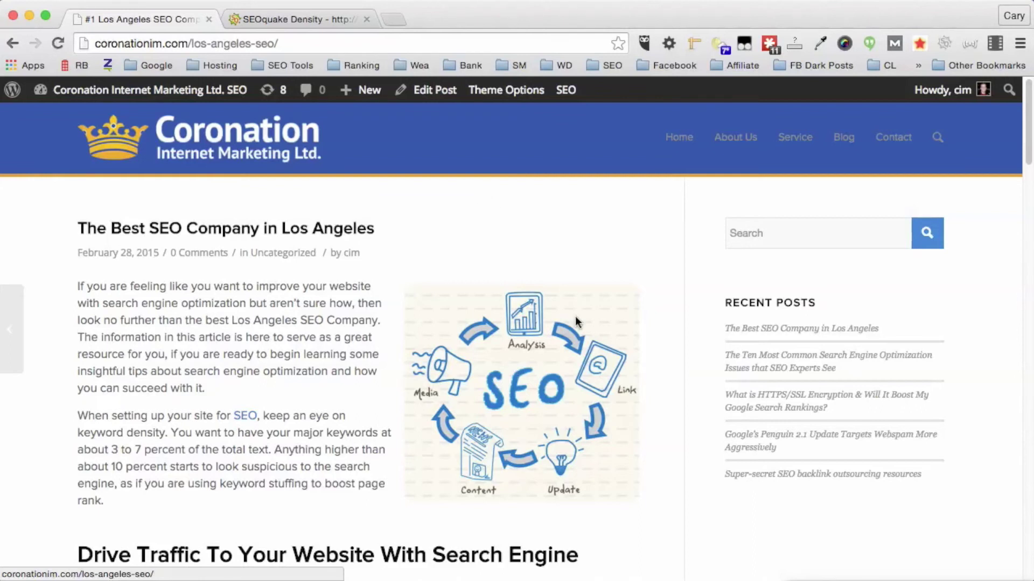
{"action": "scroll", "coordinate": [577, 318], "scroll_direction": "down", "scroll_amount": 12}
{"action": "scroll", "coordinate": [581, 323], "scroll_direction": "down", "scroll_amount": 15}
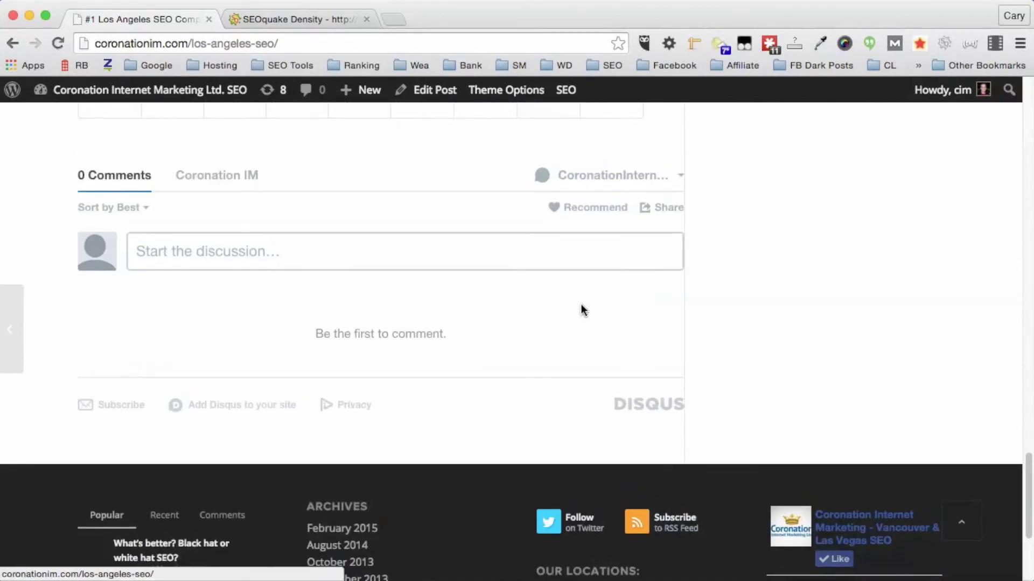
{"action": "scroll", "coordinate": [580, 304], "scroll_direction": "up", "scroll_amount": 20}
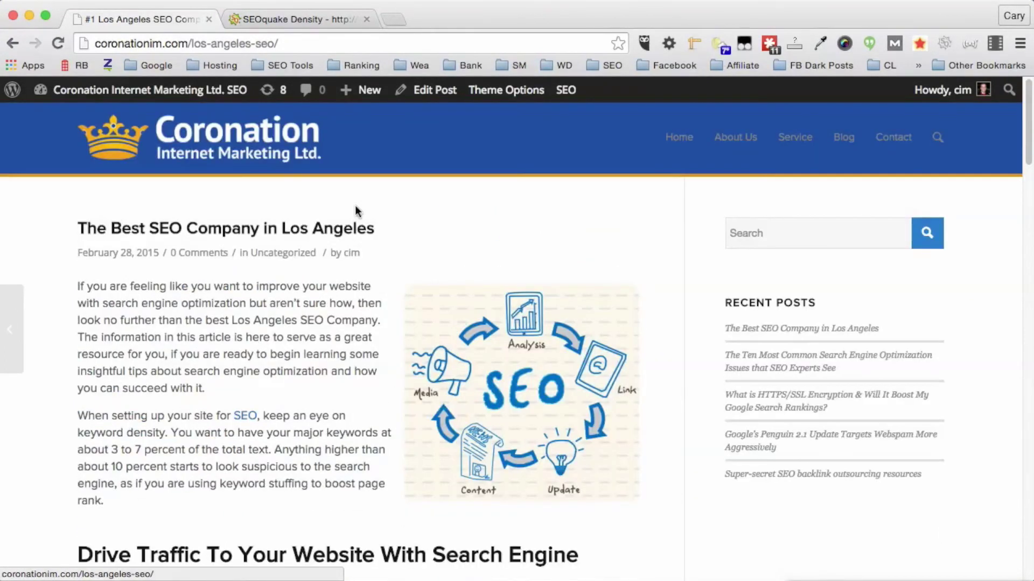